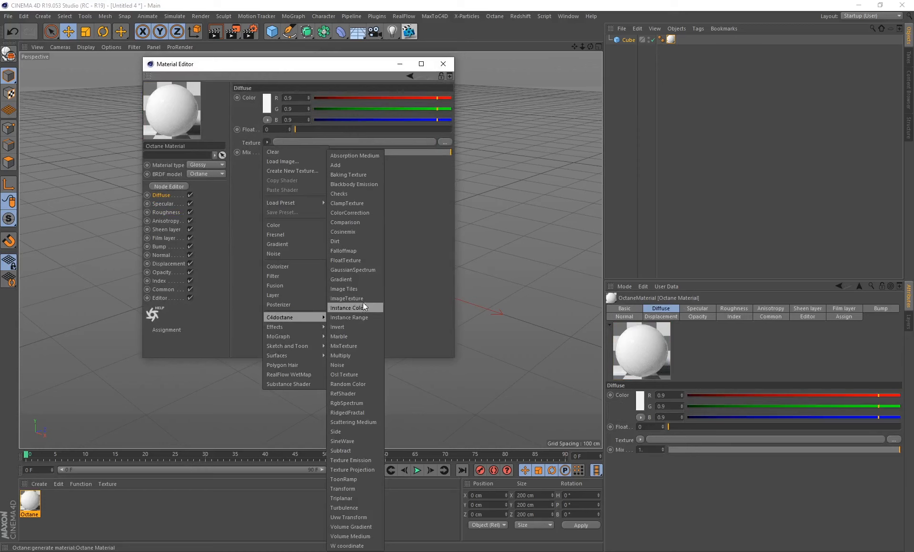
# - Add an Octane ImageTexture to the material's diffuse channel and load wildtextures-billboard-base-2.jpg into it
pyautogui.click(362, 298)
pyautogui.click(270, 158)
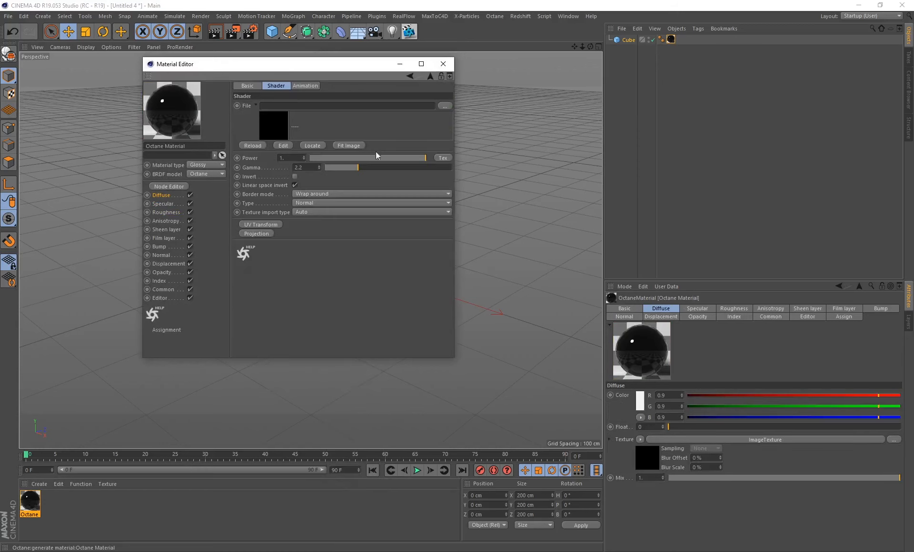
pyautogui.click(444, 106)
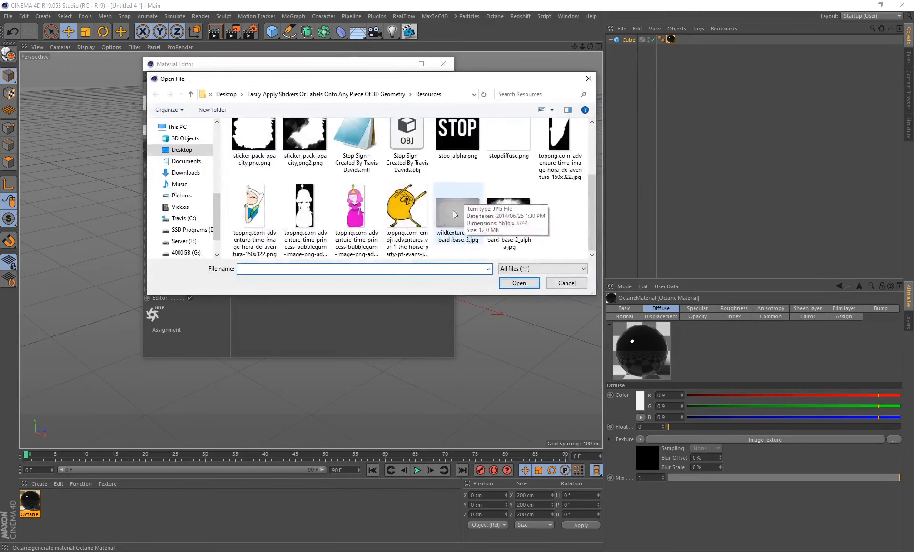
pyautogui.click(461, 222)
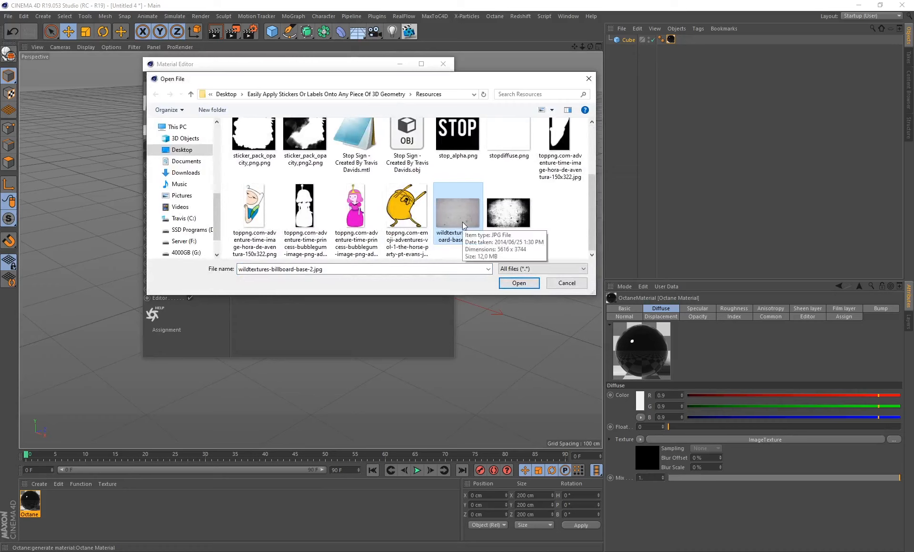
pyautogui.click(518, 283)
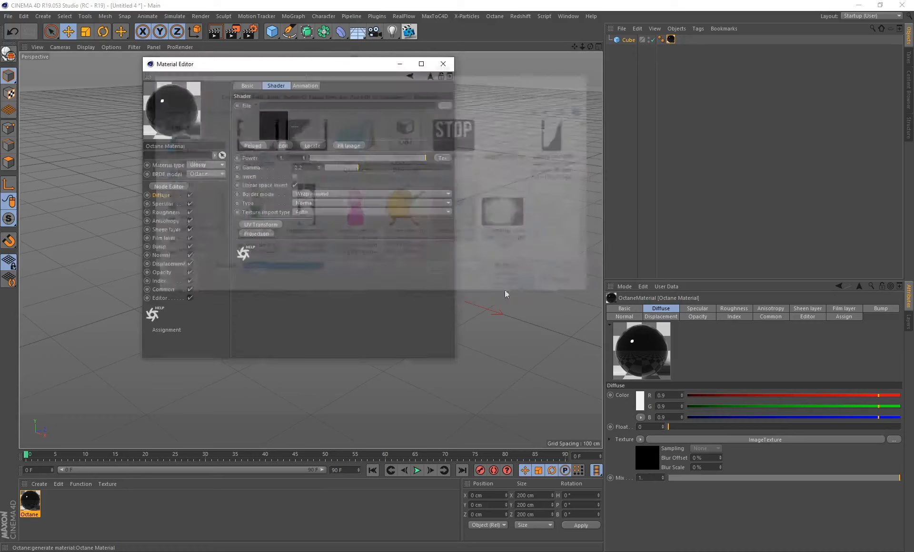
pyautogui.click(509, 314)
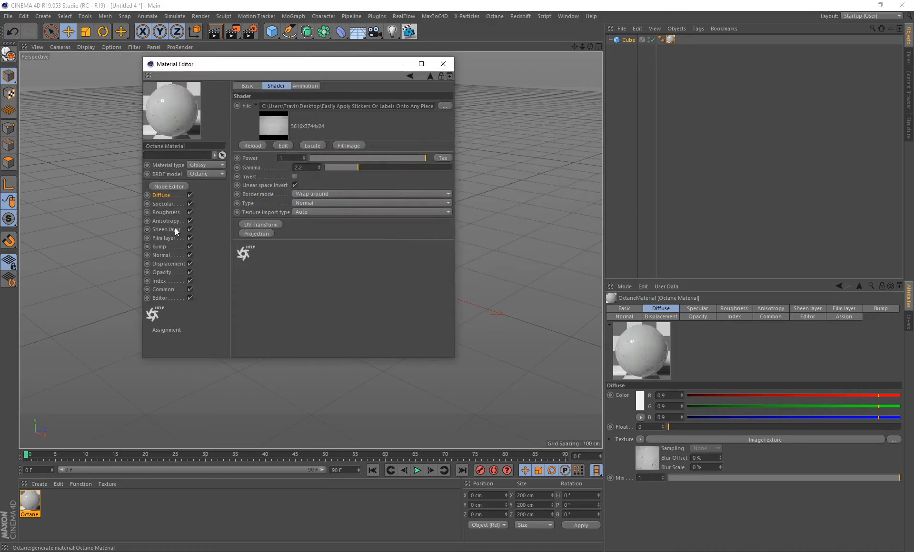
# - Set the concrete material's roughness float to about 0.23 and move the Material Editor clear of the cube
pyautogui.click(168, 212)
pyautogui.moveTo(304, 129); pyautogui.dragTo(329, 129)
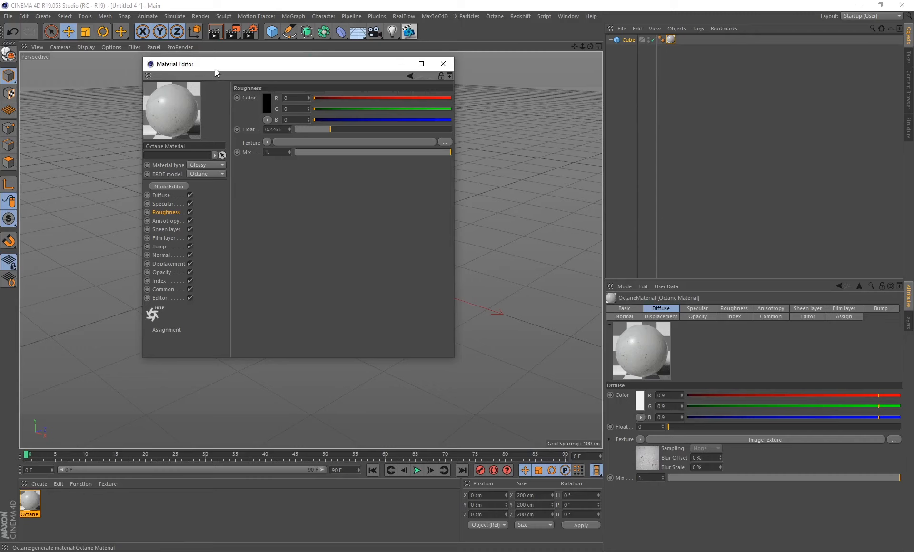
pyautogui.moveTo(215, 68); pyautogui.dragTo(424, 150)
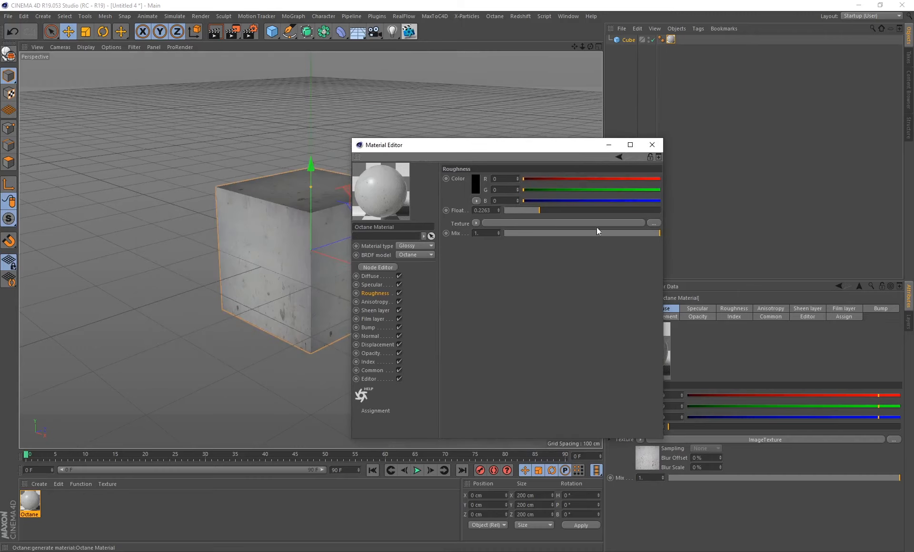
pyautogui.click(651, 144)
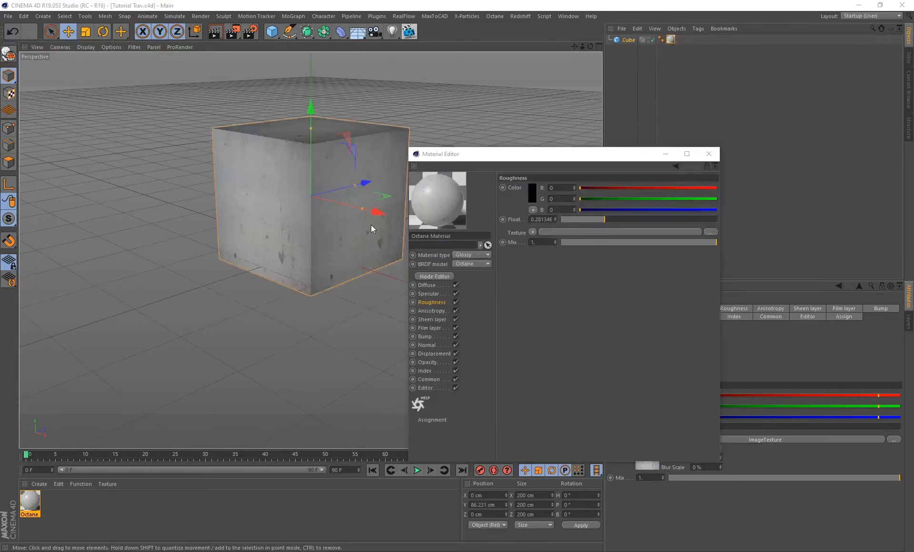
# - Open the Octane Live Viewer and place it and the Material Editor side by side
pyautogui.click(370, 18)
pyautogui.moveTo(430, 42)
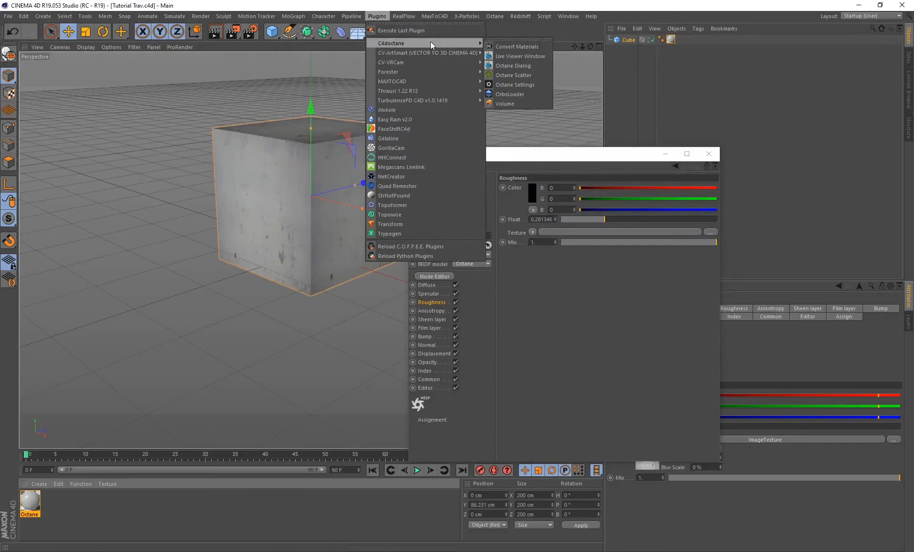
pyautogui.click(518, 56)
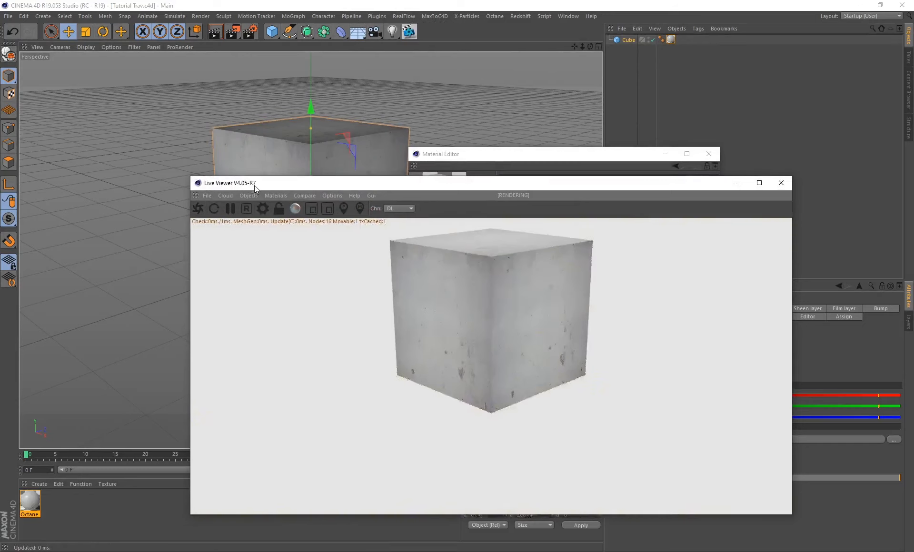
pyautogui.moveTo(254, 185); pyautogui.dragTo(446, 194)
pyautogui.moveTo(464, 157); pyautogui.dragTo(71, 154)
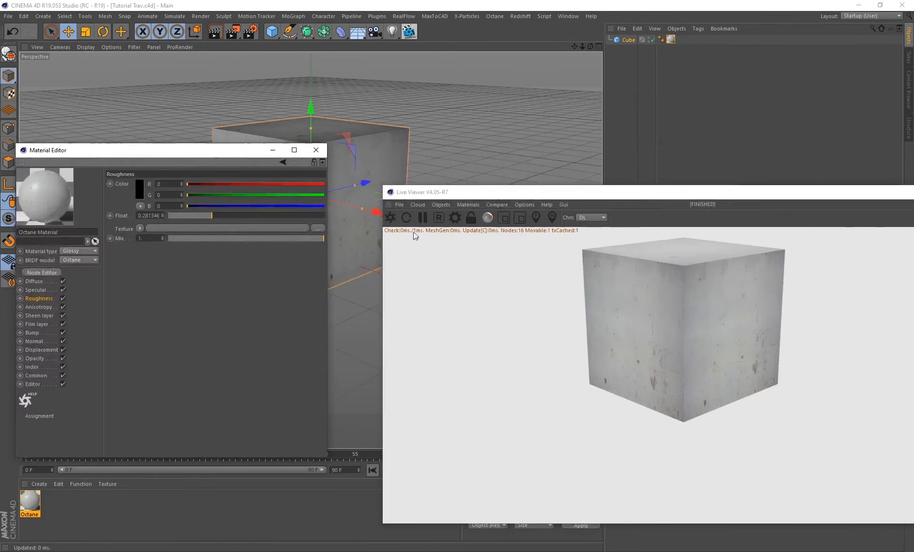
# - Add an Octane area light to the scene and close the Material Editor
pyautogui.click(446, 204)
pyautogui.moveTo(462, 244)
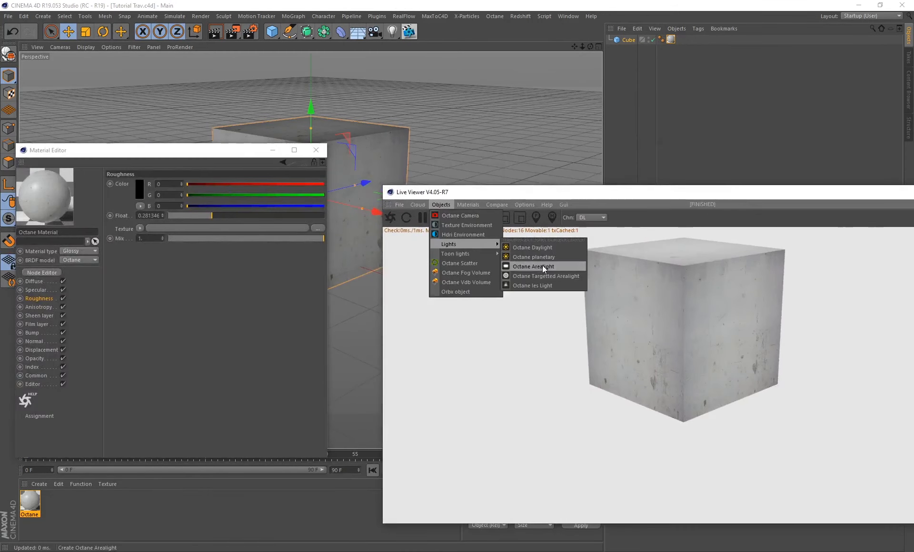
pyautogui.click(542, 265)
pyautogui.click(316, 150)
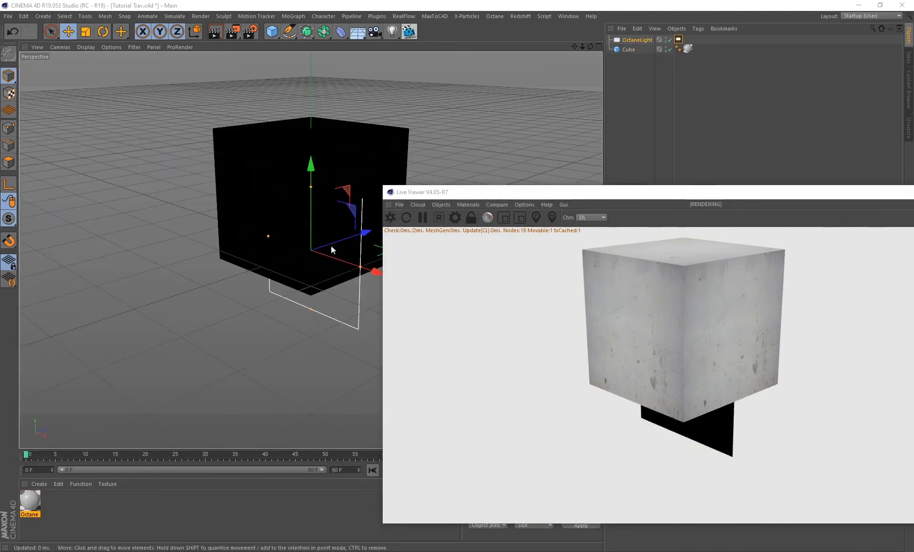
# - Raise the area light beside the cube so that it sits higher than the cube's upper face
pyautogui.keyDown('alt'); pyautogui.moveTo(155, 264); pyautogui.dragTo(172, 322); pyautogui.keyUp('alt')
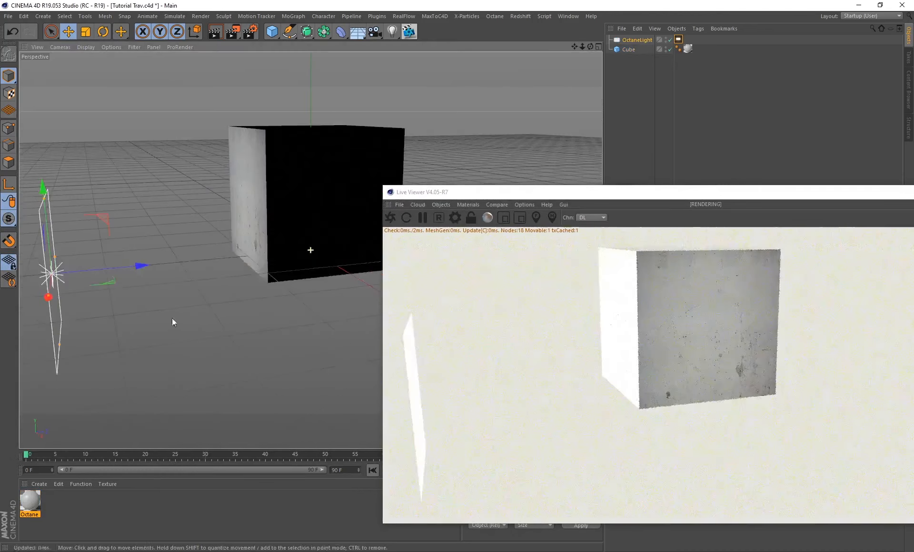
pyautogui.moveTo(40, 189); pyautogui.dragTo(23, 4)
pyautogui.keyDown('alt'); pyautogui.moveTo(44, 68); pyautogui.dragTo(128, 174, button='middle'); pyautogui.keyUp('alt')
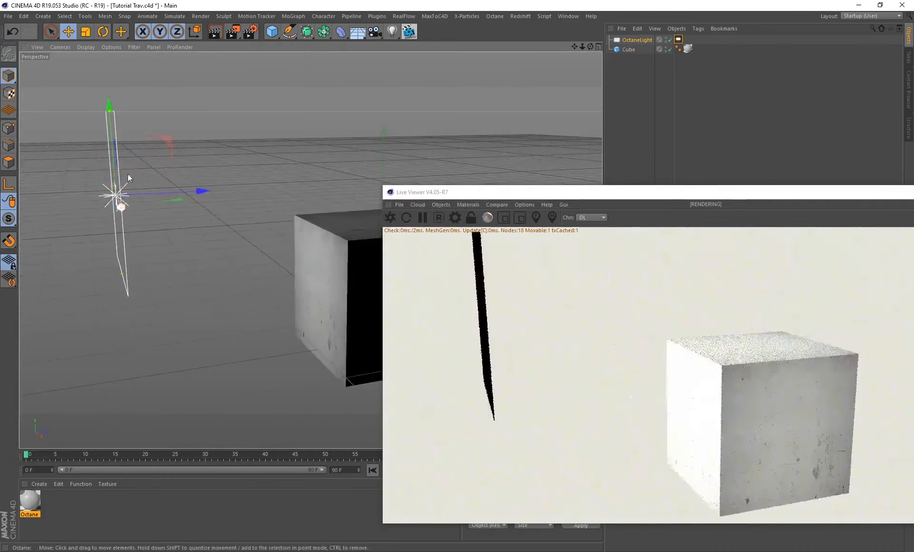
# - Tilt the area light by about -35° down towards the cube and move it farther back along its own axis
pyautogui.press('r')
pyautogui.moveTo(81, 155); pyautogui.dragTo(131, 164)
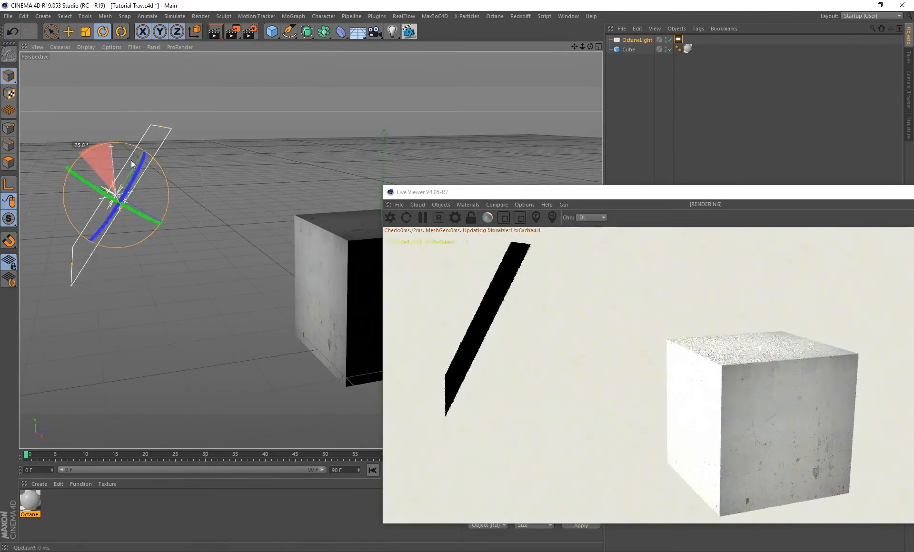
pyautogui.press('e')
pyautogui.moveTo(157, 227); pyautogui.dragTo(98, 124)
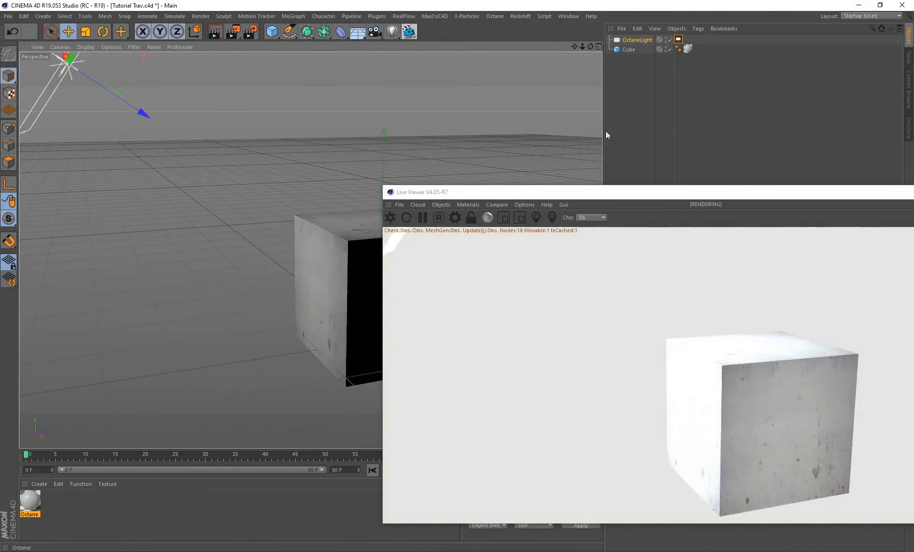
# - Lower the area light's power slightly in its Octane light tag and uncover the cube by moving the Live Viewer aside
pyautogui.moveTo(560, 194); pyautogui.dragTo(225, 163)
pyautogui.click(678, 39)
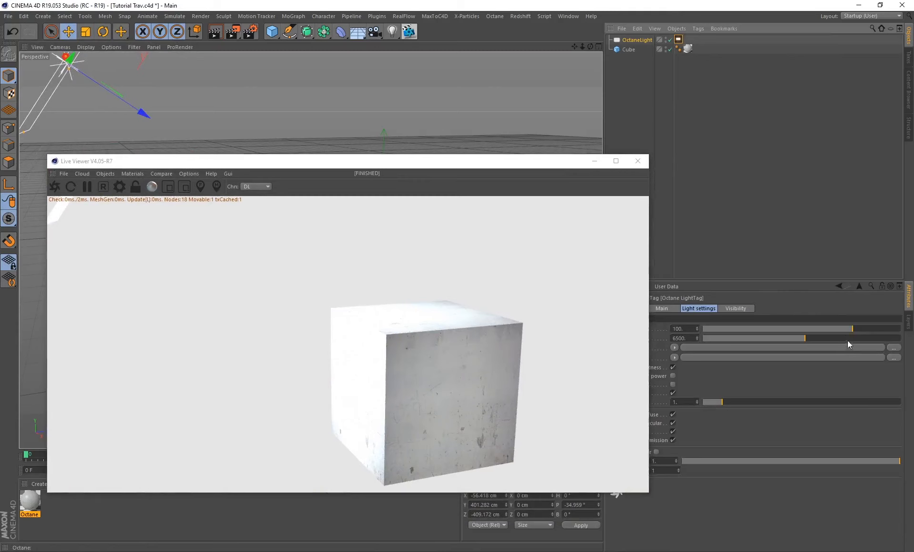
pyautogui.click(836, 328)
pyautogui.moveTo(297, 163); pyautogui.dragTo(561, 138)
pyautogui.scroll(3, 228, 357)
pyautogui.scroll(5, 122, 370)
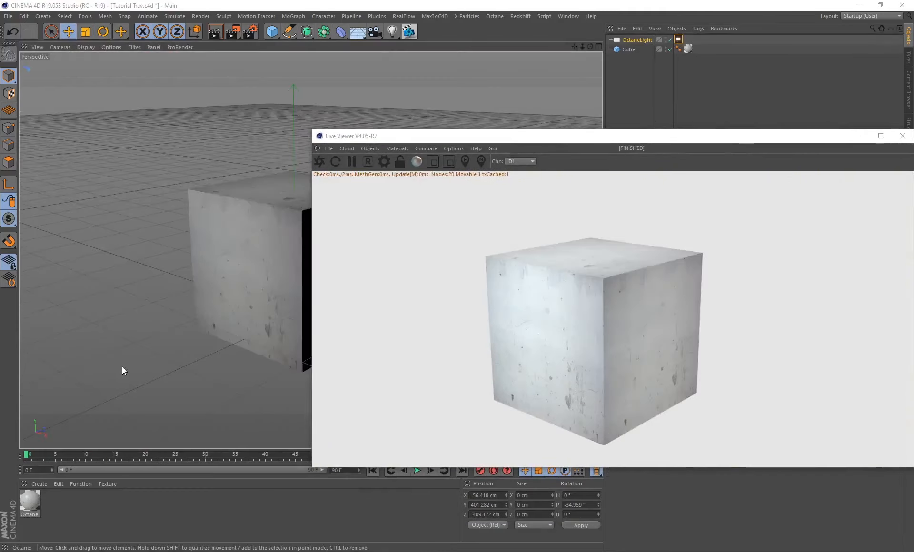
# - Create a second Octane material and set its material type to Glossy
pyautogui.click(39, 484)
pyautogui.moveTo(110, 403)
pyautogui.moveTo(181, 393)
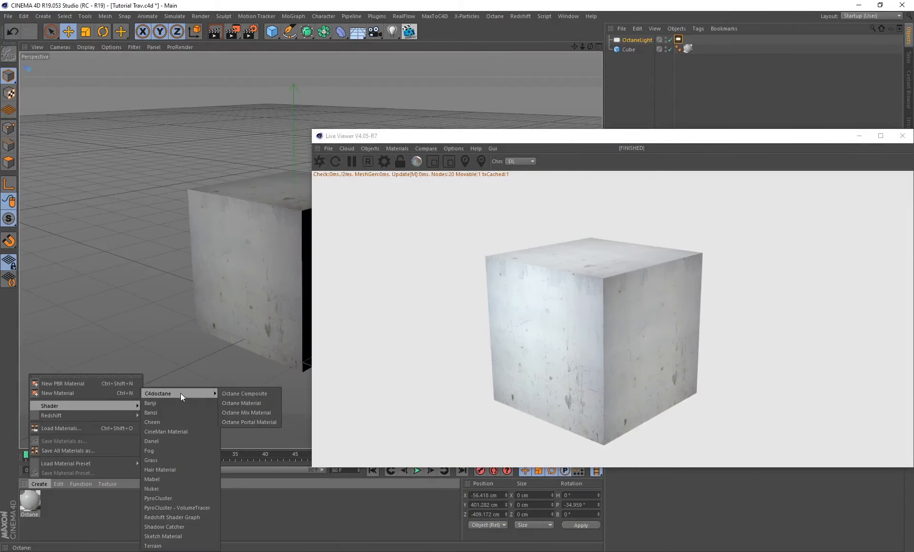
pyautogui.click(242, 403)
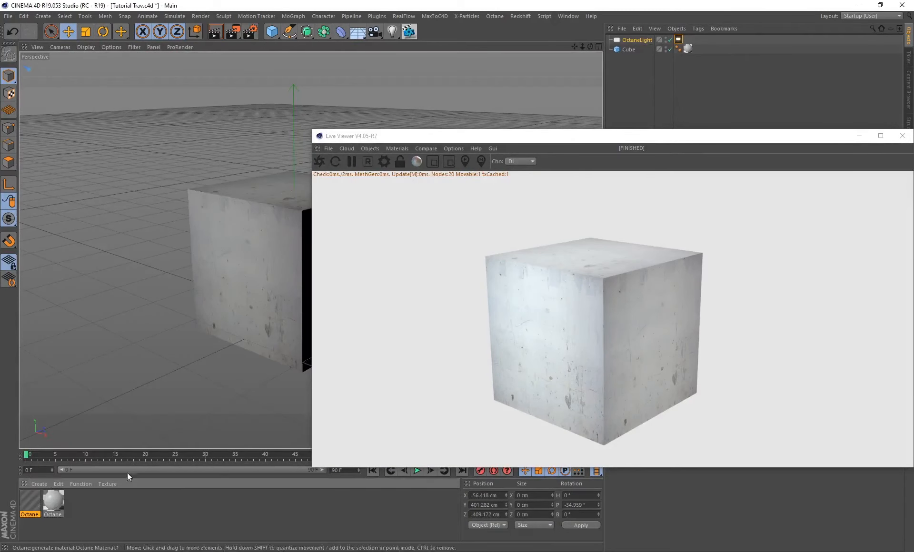
pyautogui.doubleClick(31, 501)
pyautogui.click(202, 166)
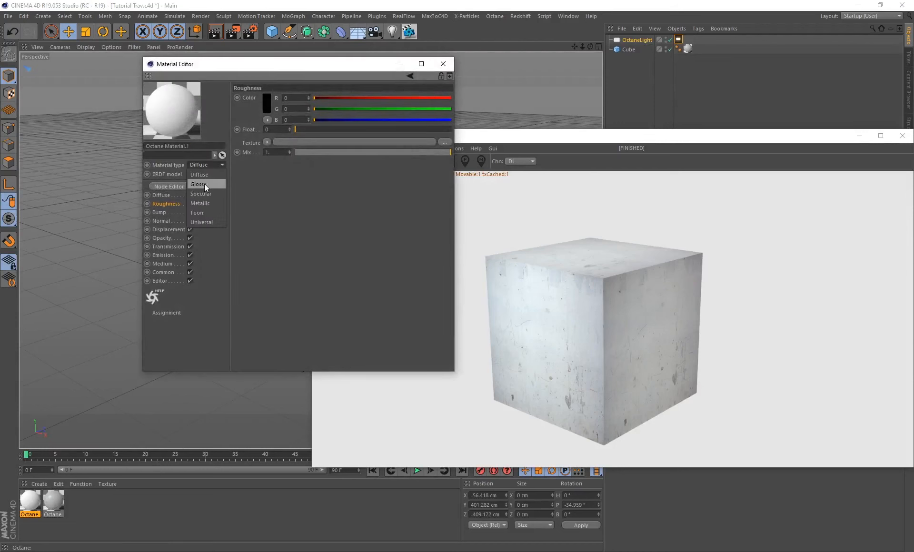
pyautogui.click(204, 183)
# - Add two image texture nodes to the new material in the Node Editor, one connected to Diffuse and the other to Opacity
pyautogui.click(170, 186)
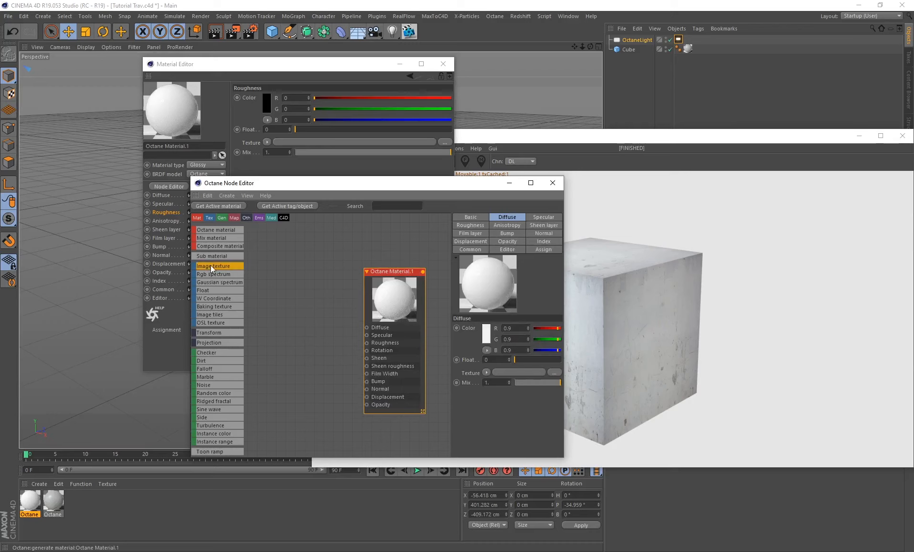
pyautogui.moveTo(300, 278); pyautogui.dragTo(301, 278)
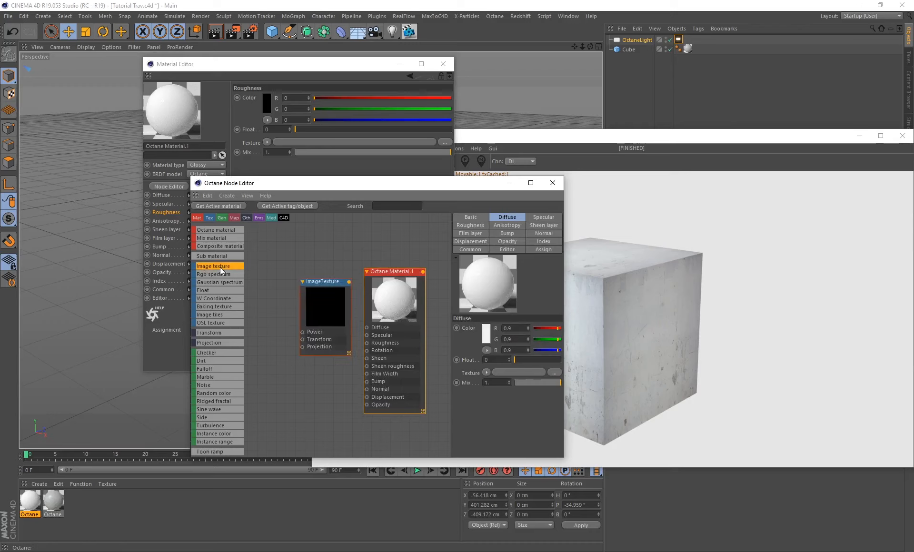
pyautogui.moveTo(304, 404); pyautogui.dragTo(366, 404)
pyautogui.click(332, 299)
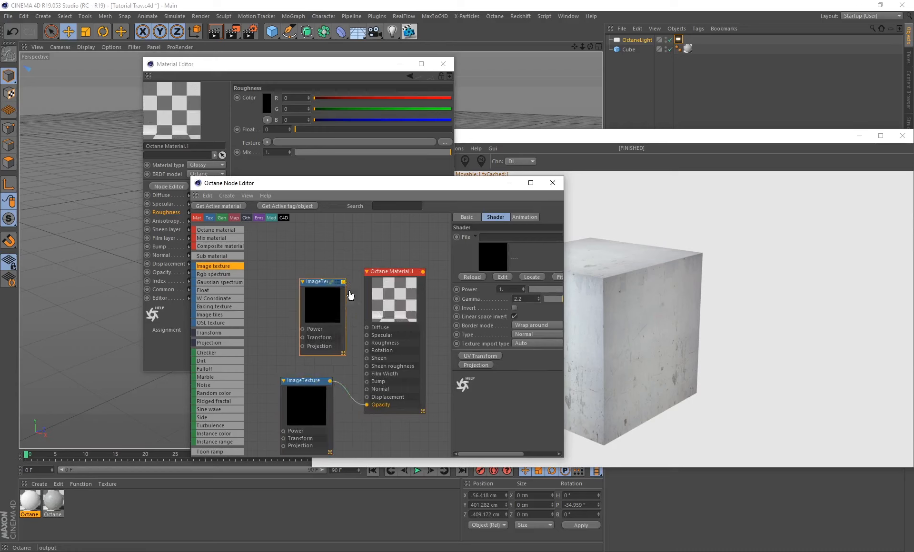
pyautogui.moveTo(343, 281); pyautogui.dragTo(367, 328)
pyautogui.moveTo(307, 380); pyautogui.dragTo(322, 383)
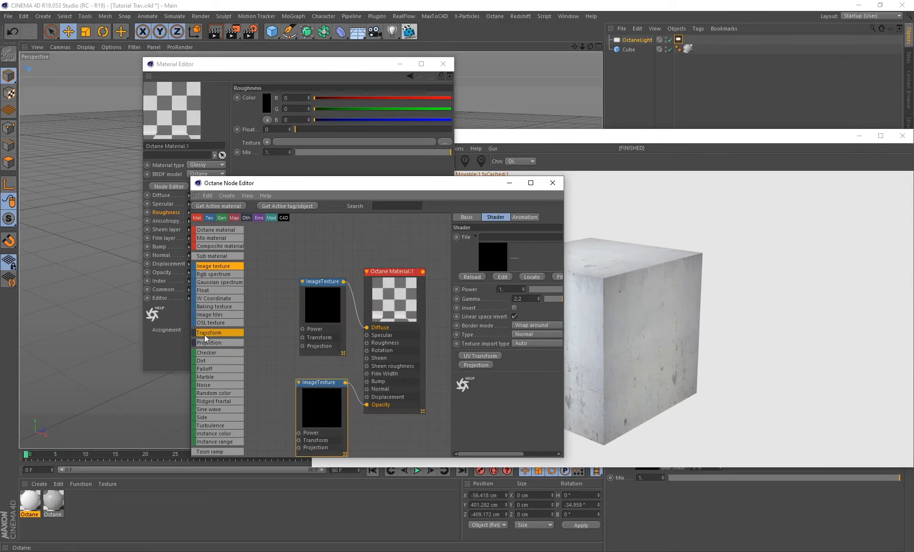
# - Add a Transform node and connect it to the Transform inputs of both image textures
pyautogui.moveTo(205, 333); pyautogui.dragTo(302, 337)
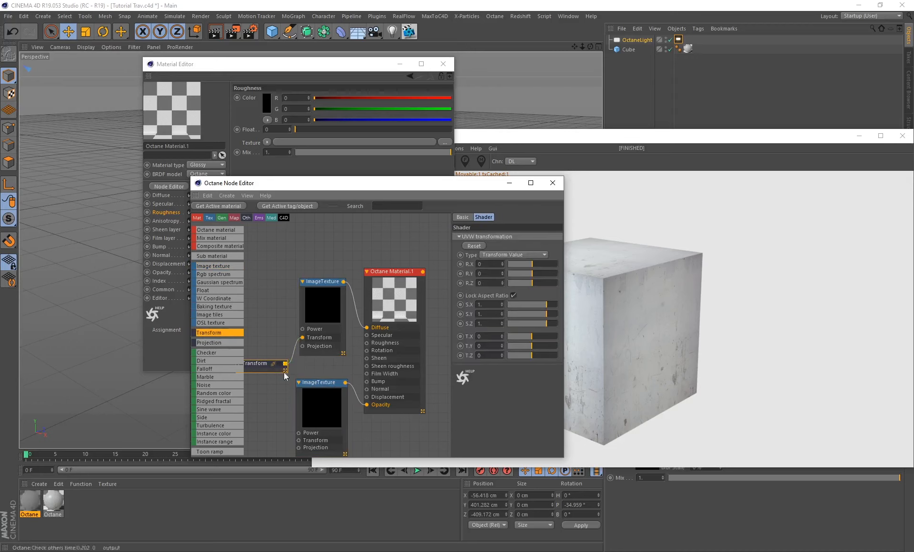
pyautogui.moveTo(324, 383); pyautogui.dragTo(309, 421)
pyautogui.click(263, 364)
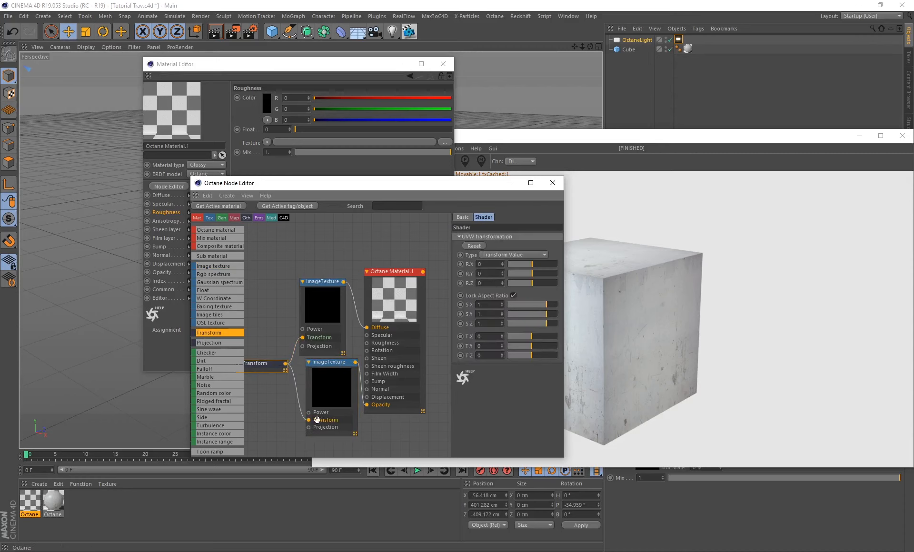
# - Reposition and enlarge the Node Editor window, and space the opacity image texture node farther below the diffuse one
pyautogui.moveTo(284, 187); pyautogui.dragTo(212, 165)
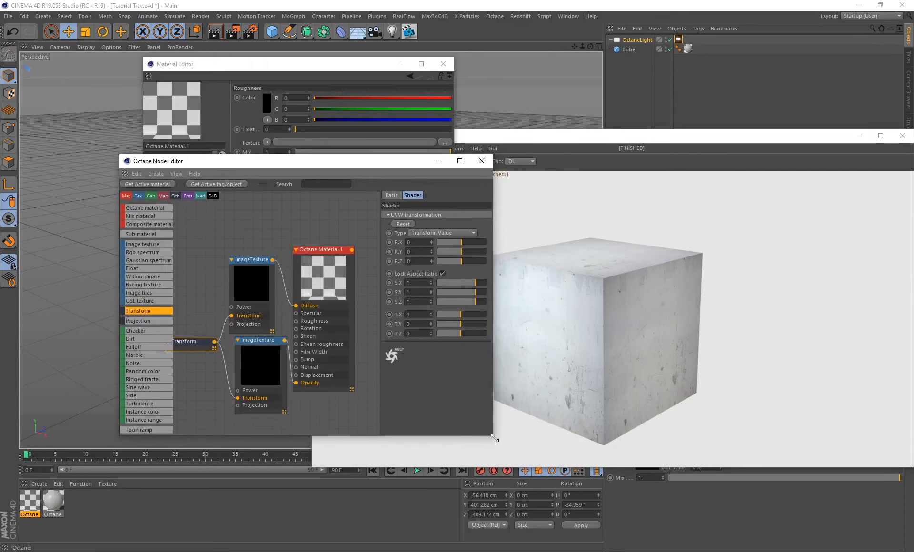
pyautogui.moveTo(494, 437); pyautogui.dragTo(541, 456)
pyautogui.scroll(-1, 207, 388)
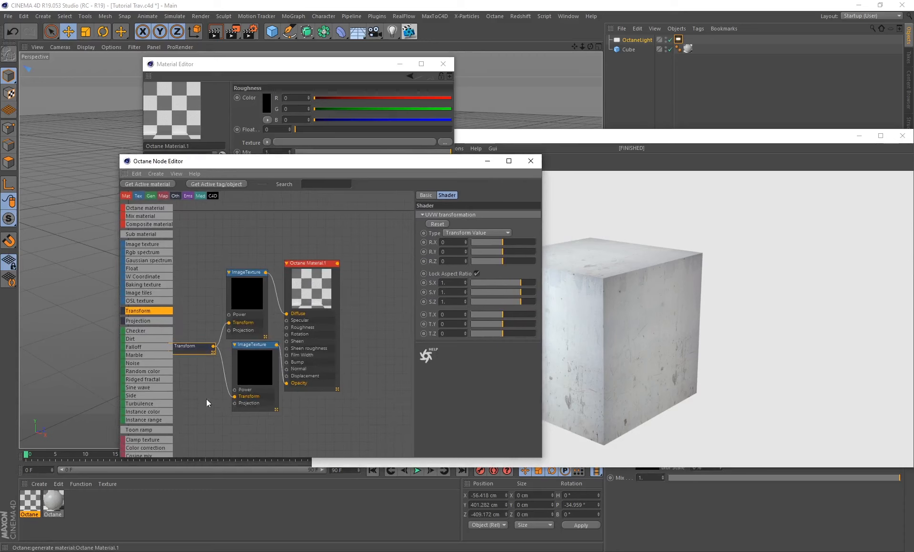
pyautogui.moveTo(197, 395); pyautogui.dragTo(227, 387, button='middle')
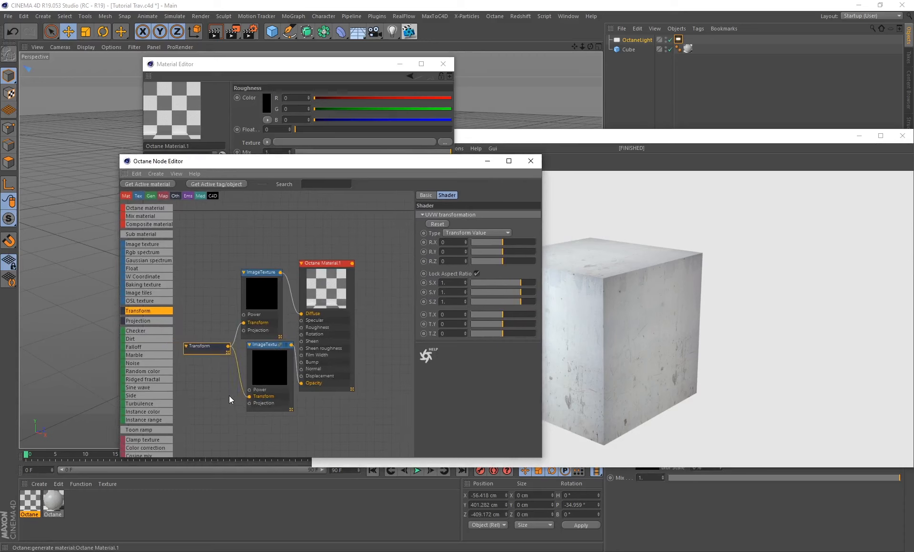
pyautogui.moveTo(263, 369); pyautogui.dragTo(263, 375)
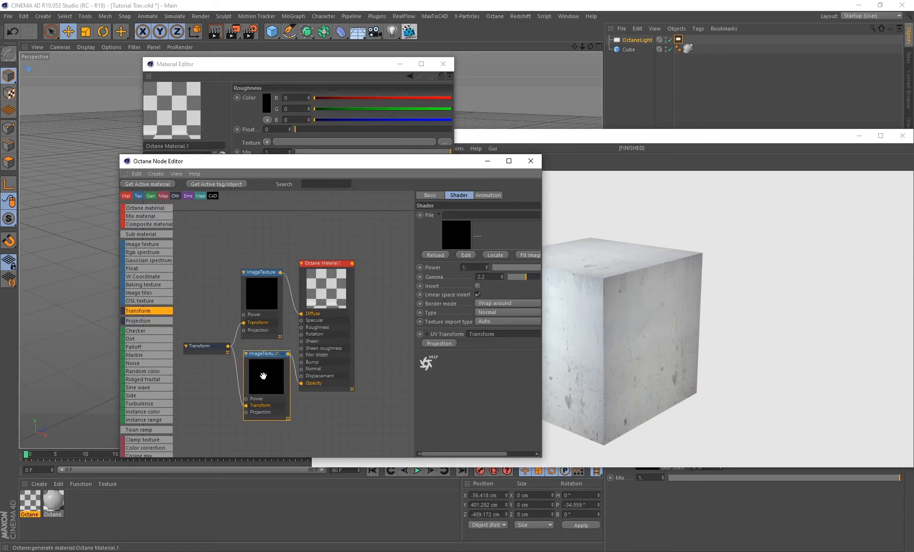
pyautogui.click(253, 299)
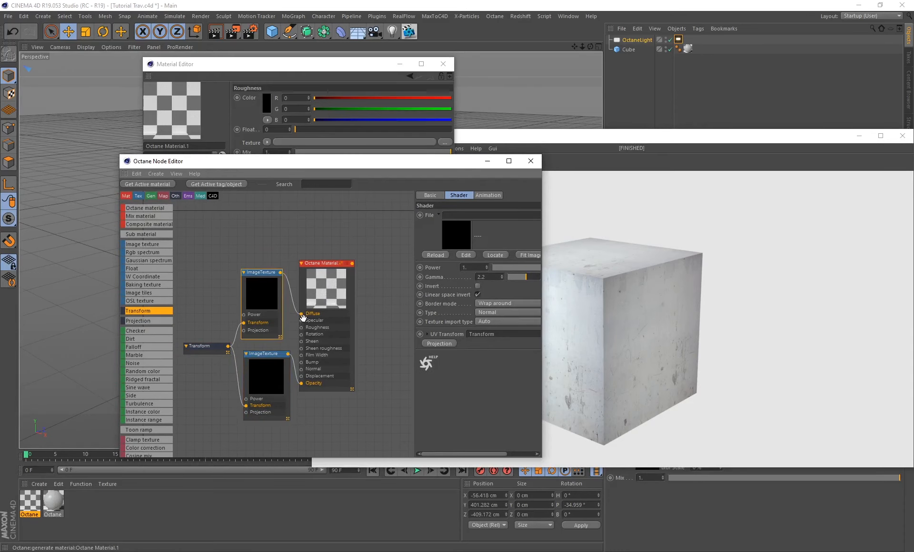
pyautogui.click(263, 376)
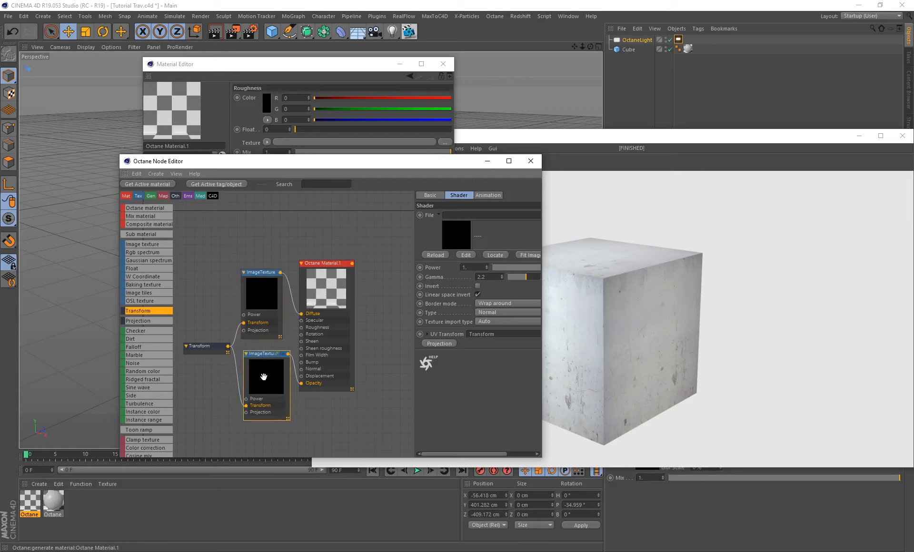
pyautogui.click(199, 347)
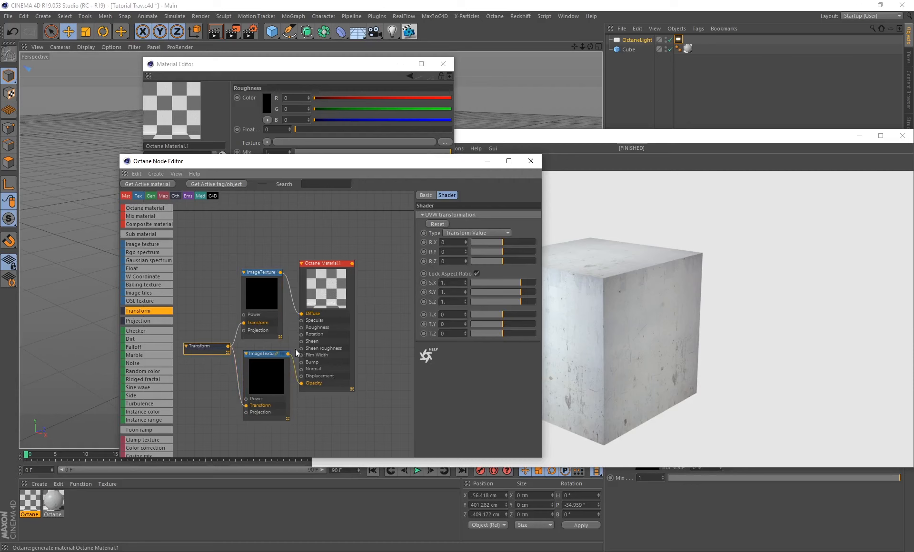
# - Load the yellow Jake sticker image from the Resources folder into the image texture connected to Diffuse
pyautogui.click(257, 299)
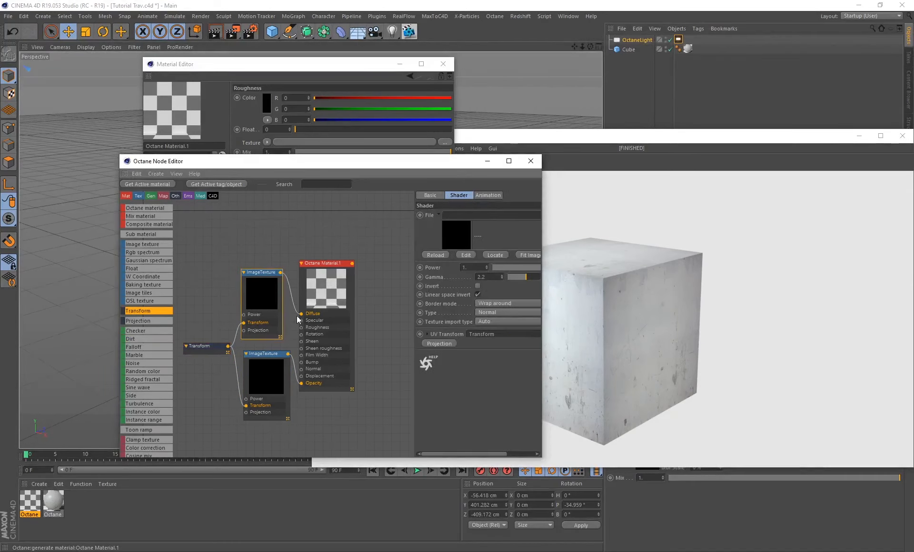
pyautogui.moveTo(475, 453); pyautogui.dragTo(505, 453)
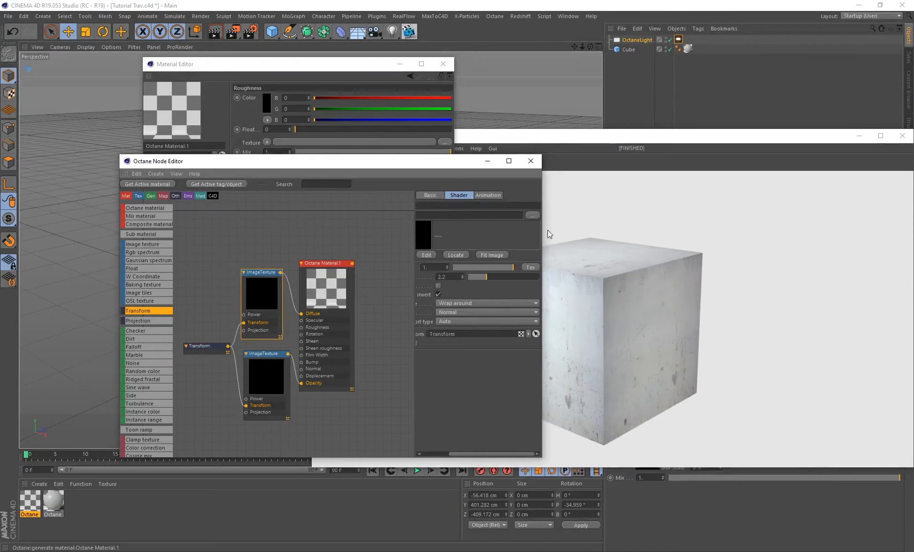
pyautogui.click(532, 215)
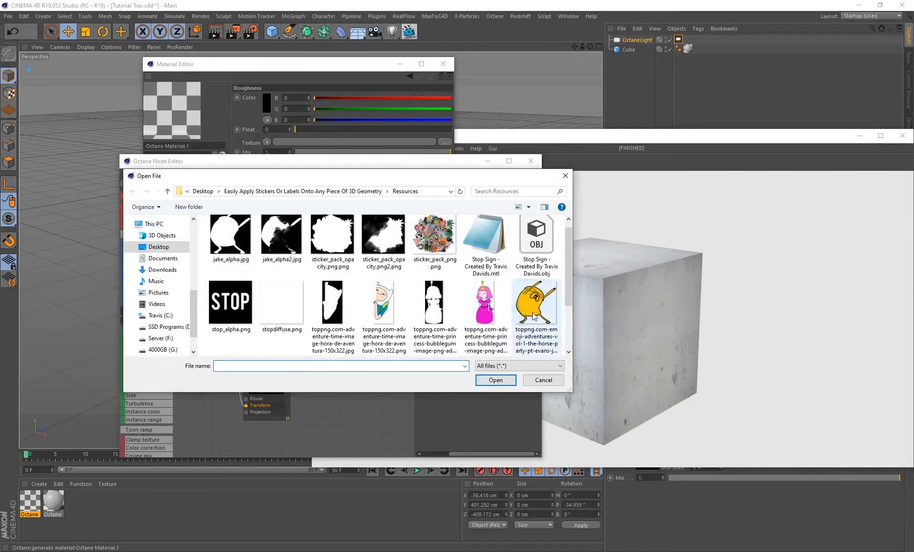
pyautogui.click(536, 333)
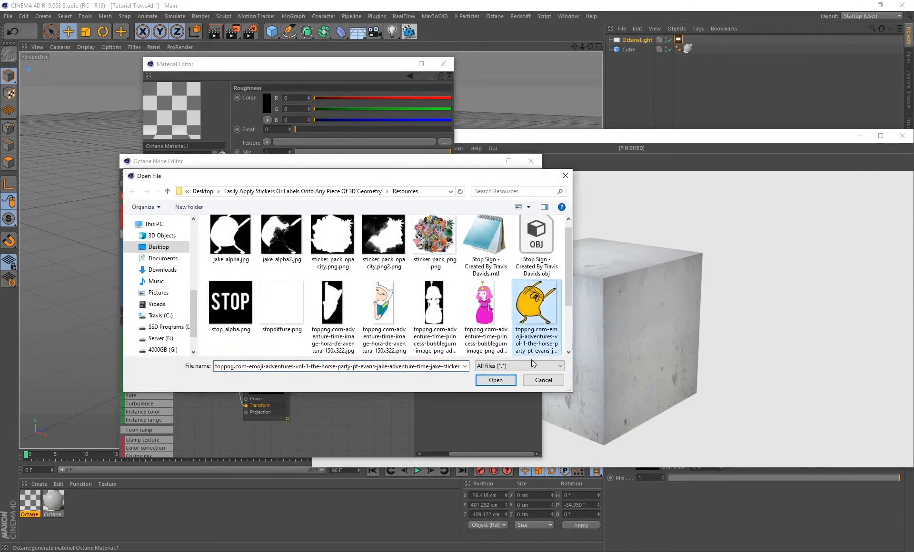
pyautogui.click(495, 380)
pyautogui.click(508, 317)
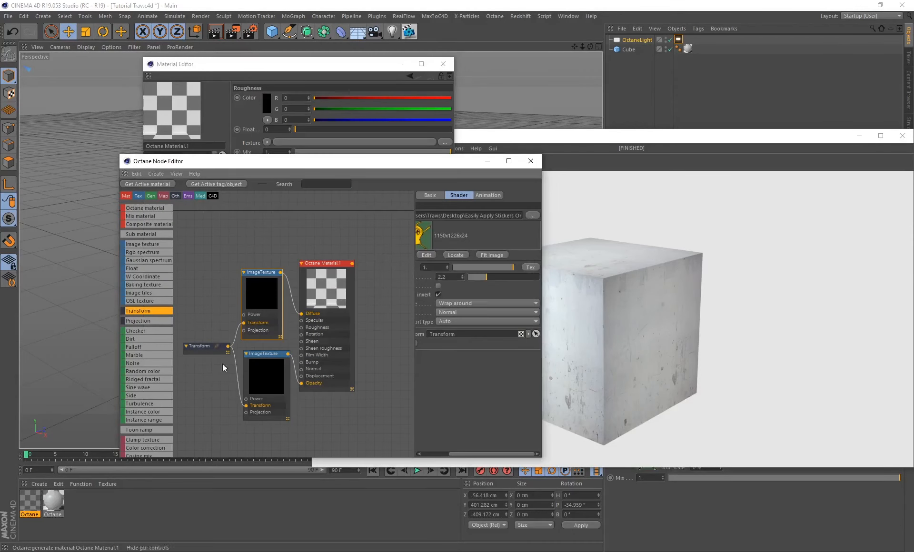
# - Load jake_alpha.jpg into the image texture connected to Opacity
pyautogui.click(269, 384)
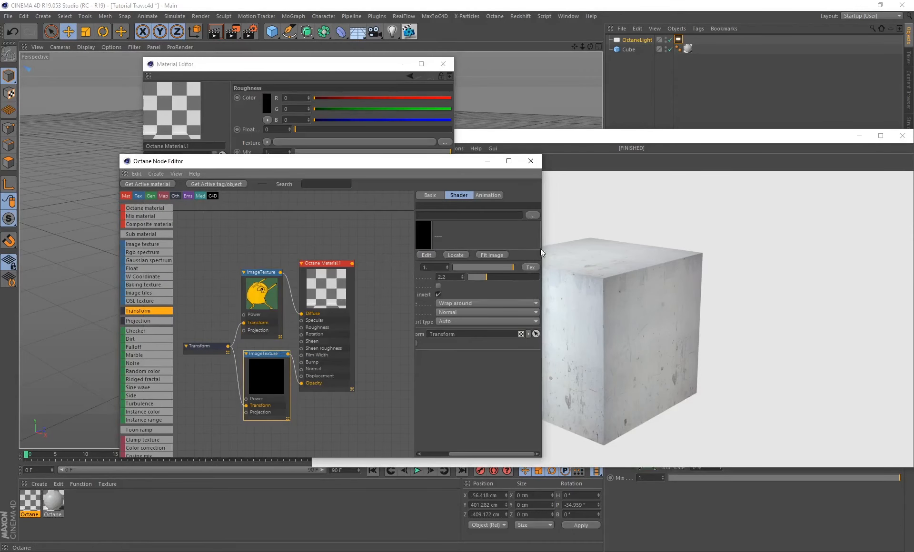
pyautogui.click(532, 215)
pyautogui.click(241, 257)
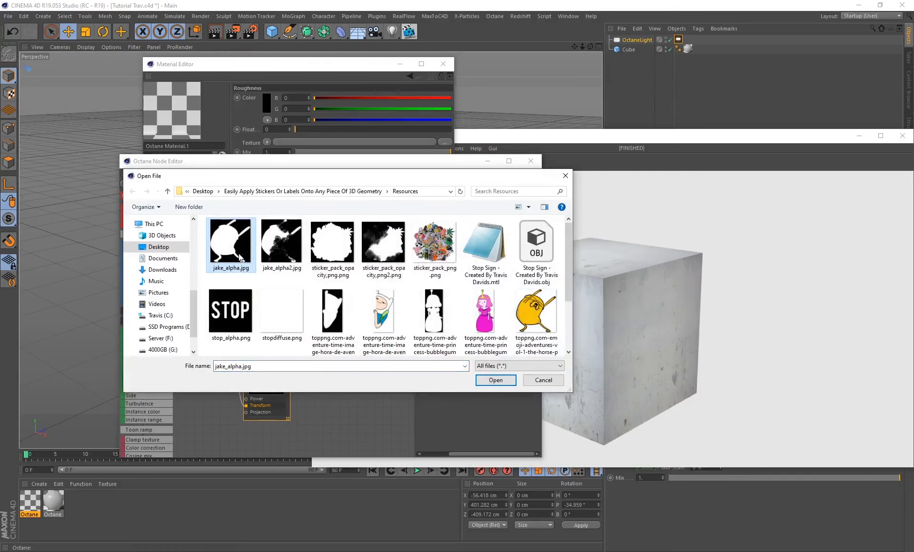
pyautogui.click(495, 381)
pyautogui.click(508, 317)
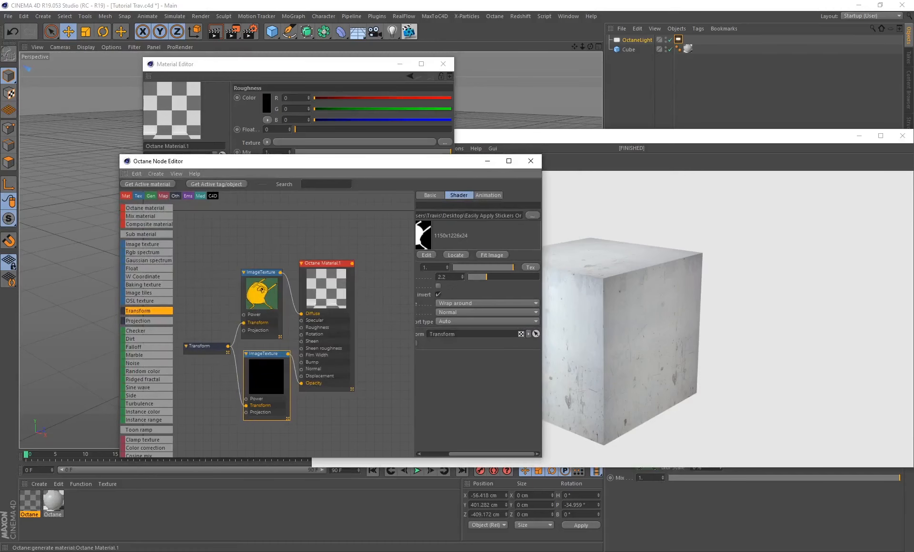
# - Move the Node Editor and Material Editor windows off the cube and apply the sticker material to the cube
pyautogui.moveTo(290, 162); pyautogui.dragTo(419, 247)
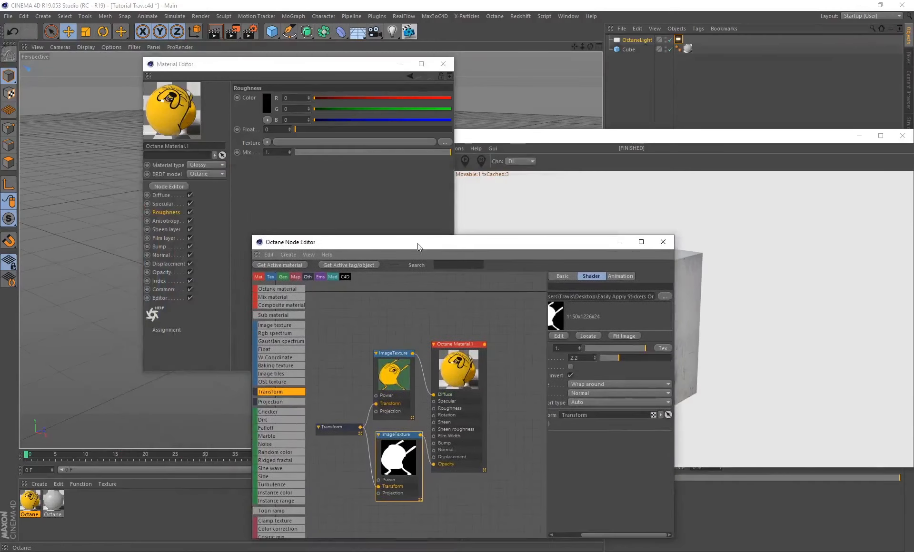
pyautogui.moveTo(246, 71); pyautogui.dragTo(273, 351)
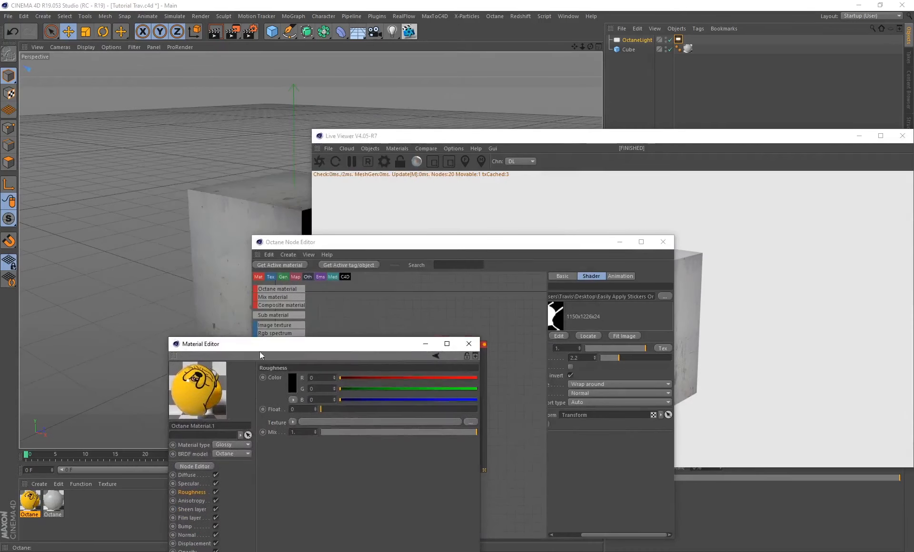
pyautogui.click(30, 506)
pyautogui.moveTo(30, 506); pyautogui.dragTo(241, 227)
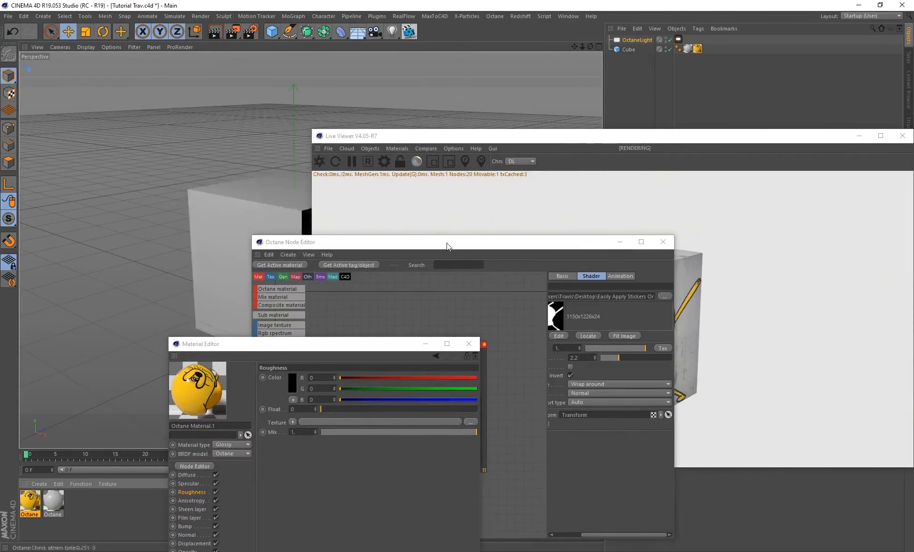
# - Arrange the Node Editor and Live Viewer windows so the node graph and the rendered cube can be seen together
pyautogui.moveTo(446, 243); pyautogui.dragTo(226, 102)
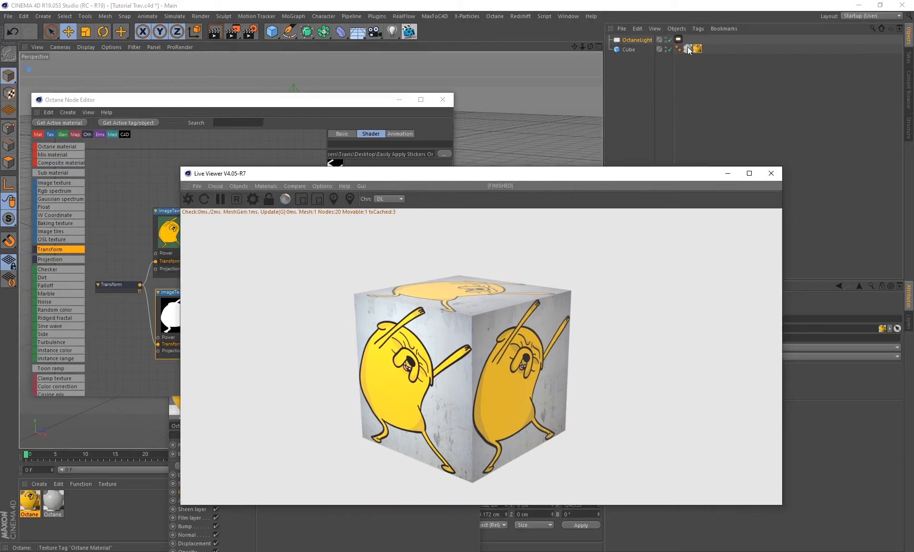
pyautogui.moveTo(686, 49); pyautogui.dragTo(698, 49)
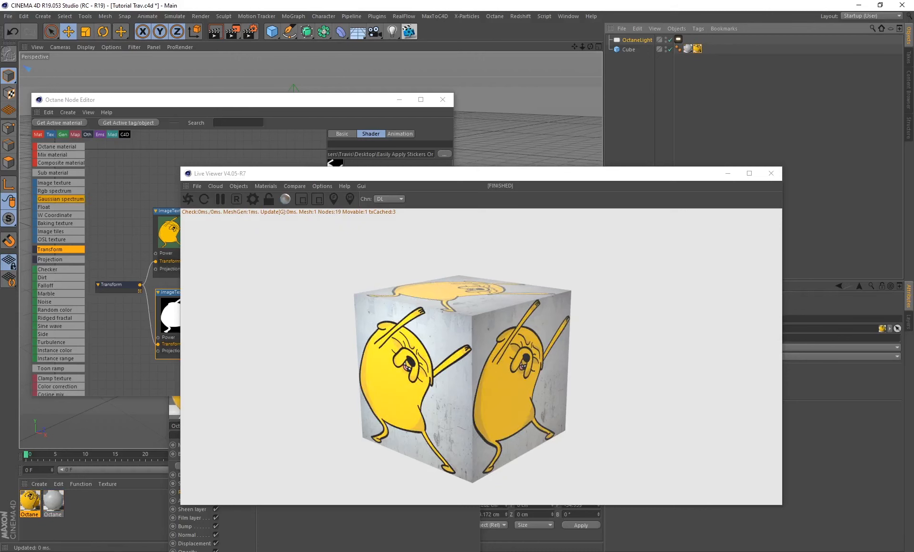
pyautogui.moveTo(333, 173); pyautogui.dragTo(478, 166)
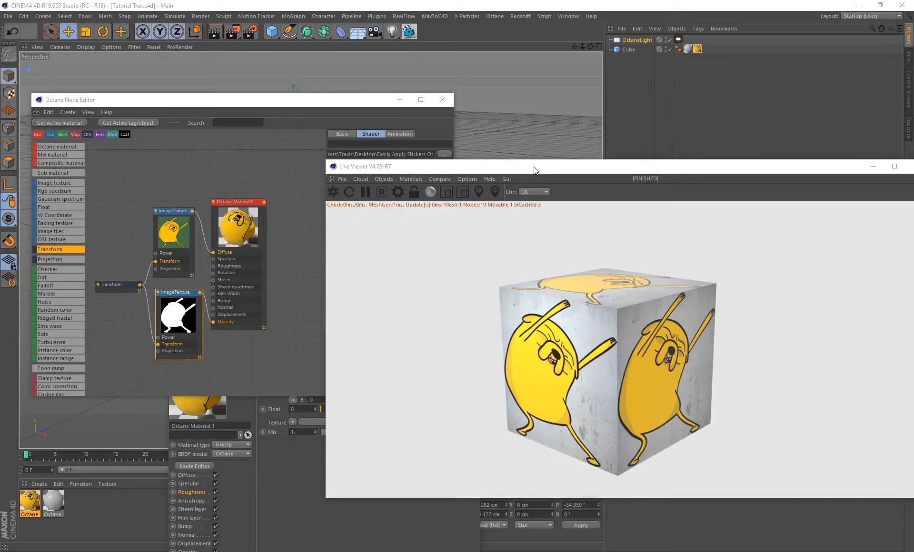
pyautogui.moveTo(534, 170); pyautogui.dragTo(569, 160)
# - Scale the sticker down uniformly to 0.293823 on X, Y and Z in the shared Transform node
pyautogui.click(115, 284)
pyautogui.moveTo(288, 102); pyautogui.dragTo(253, 98)
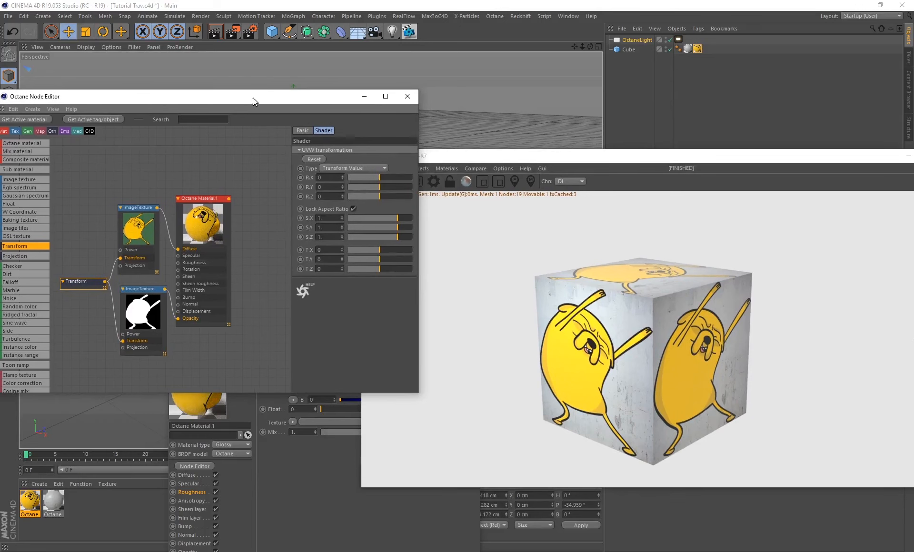
pyautogui.click(388, 217)
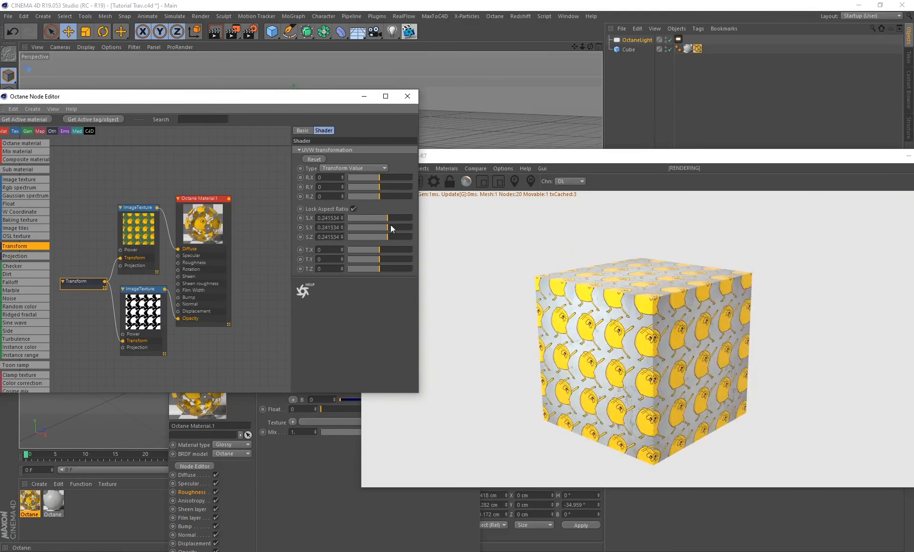
pyautogui.click(389, 217)
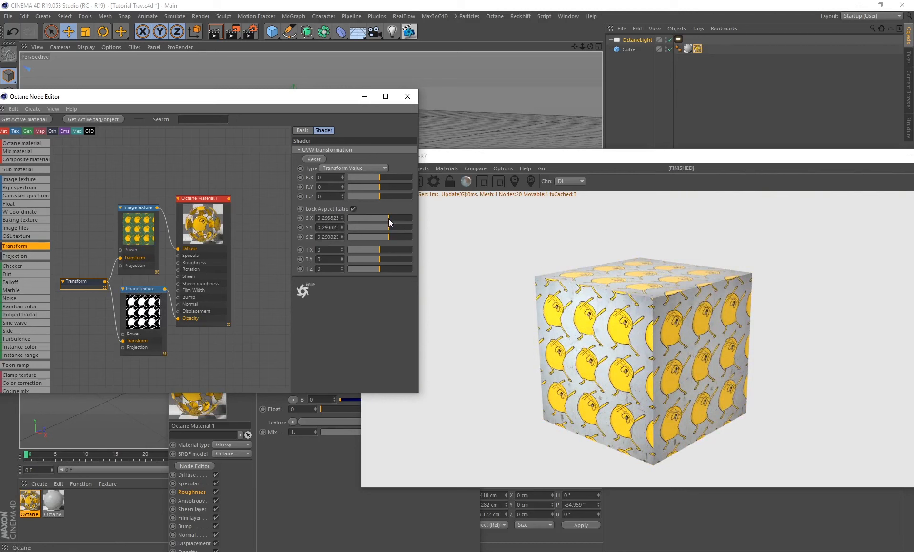
# - Set the border mode of the opacity image texture to Black color, leaving the diffuse texture's border mode at Wrap around
pyautogui.click(132, 311)
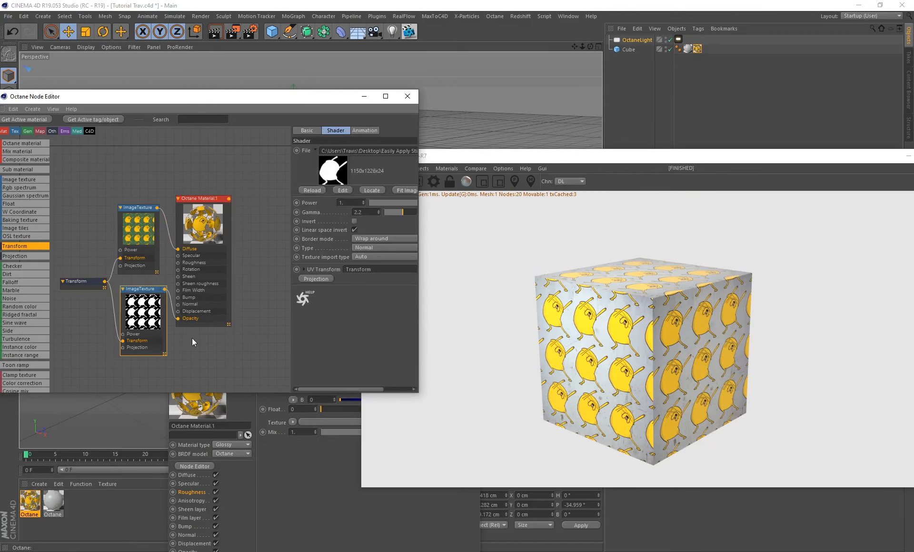
pyautogui.click(364, 238)
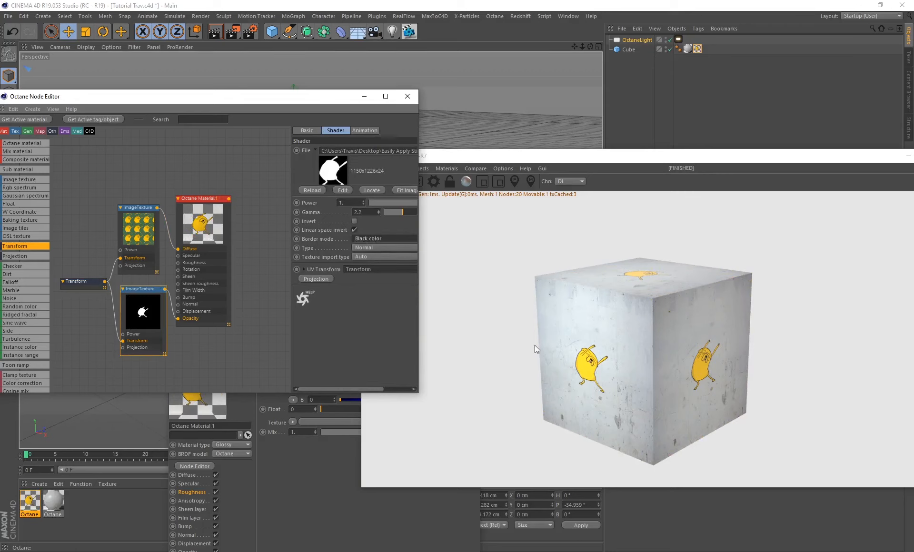
pyautogui.click(139, 238)
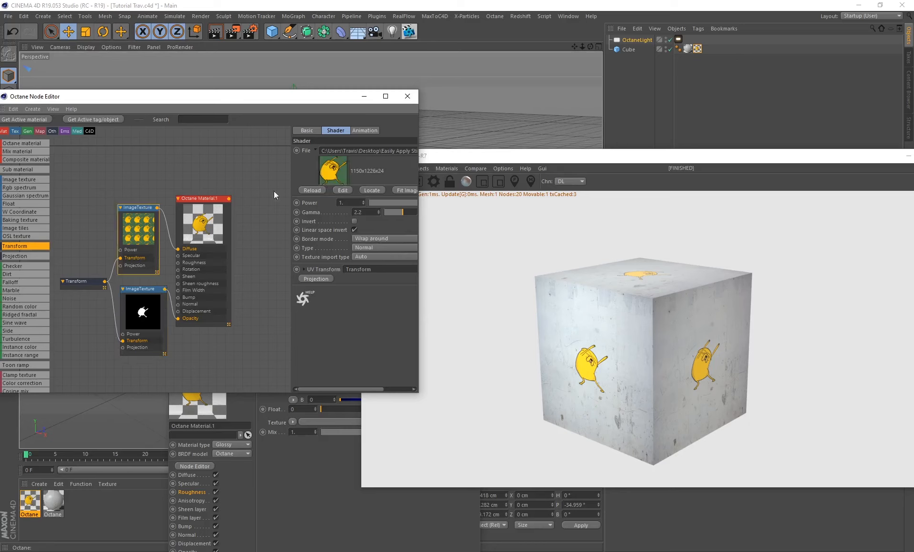
pyautogui.click(144, 323)
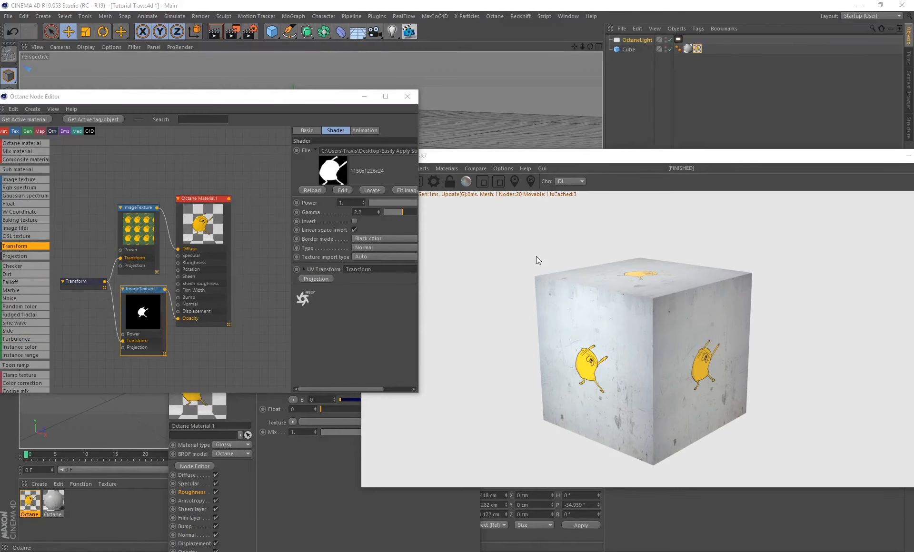
# - Offset the sticker material's texture tag on the cube by 13% in U and 15% in V
pyautogui.moveTo(575, 159); pyautogui.dragTo(210, 181)
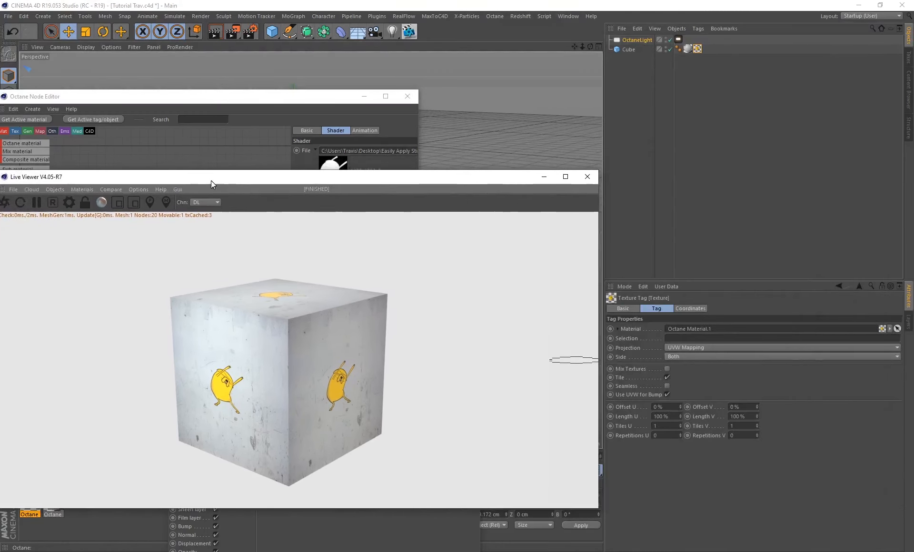
pyautogui.click(697, 48)
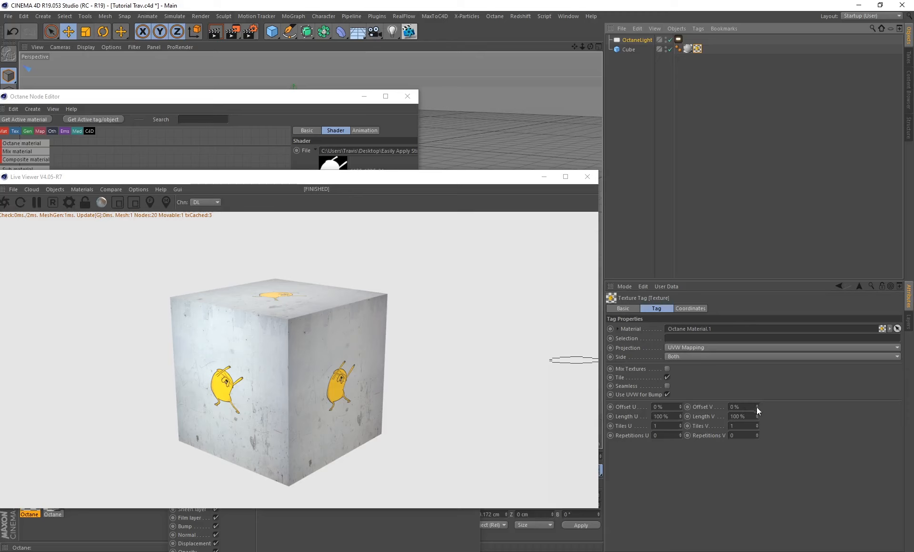
pyautogui.moveTo(757, 407); pyautogui.dragTo(657, 406)
pyautogui.moveTo(757, 407)
pyautogui.mouseDown()
pyautogui.moveTo(726, 407)
pyautogui.moveTo(789, 407)
pyautogui.moveTo(773, 408)
pyautogui.mouseUp()
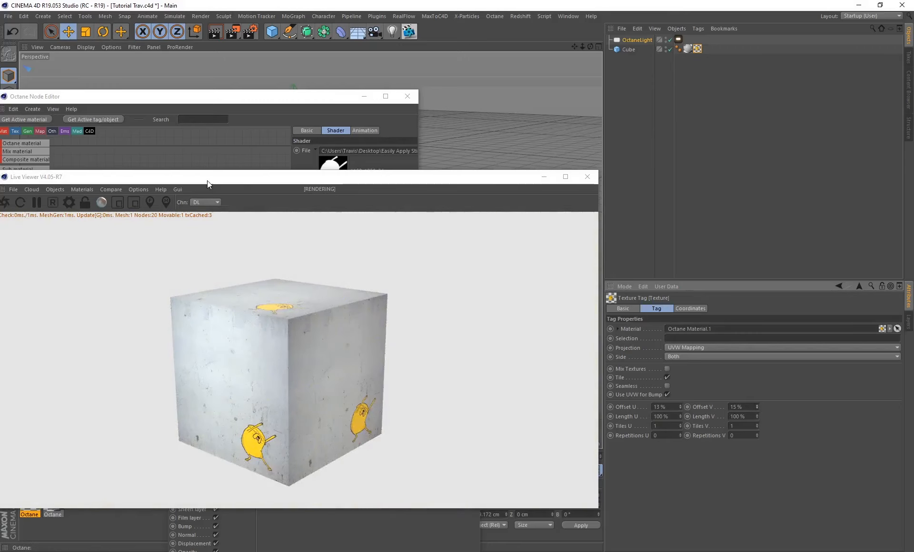
# - Shift the sticker with the shared Transform node by setting its X translation to -0.01492
pyautogui.moveTo(207, 181); pyautogui.dragTo(538, 161)
pyautogui.click(95, 230)
pyautogui.click(73, 284)
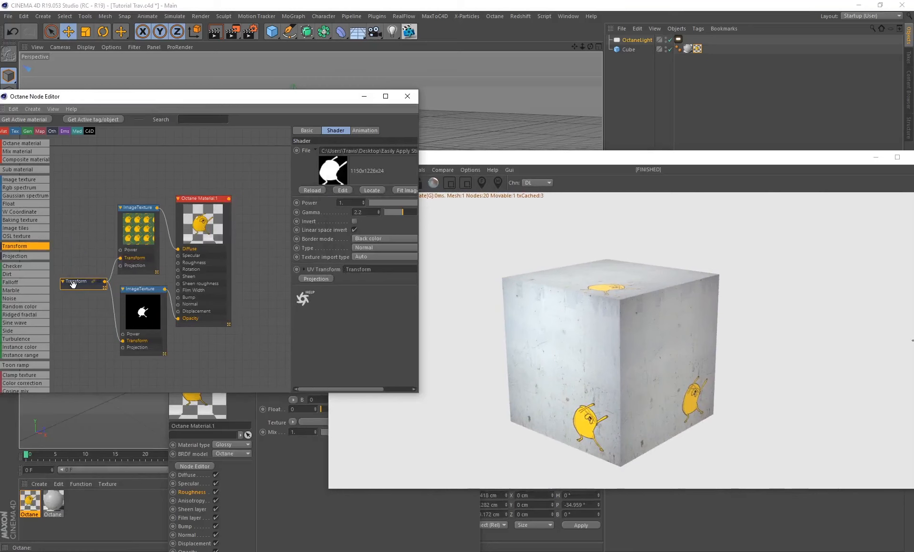
pyautogui.moveTo(376, 251); pyautogui.dragTo(378, 250)
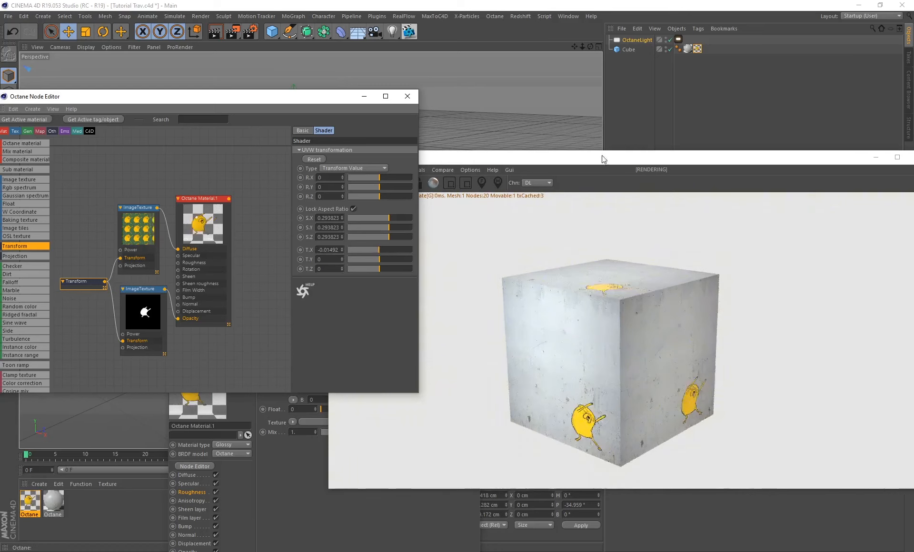
# - Rotate the sticker by setting the Transform node's Z rotation to 8.120301
pyautogui.moveTo(656, 157); pyautogui.dragTo(313, 198)
pyautogui.moveTo(230, 177); pyautogui.dragTo(597, 183)
pyautogui.moveTo(280, 101); pyautogui.dragTo(213, 98)
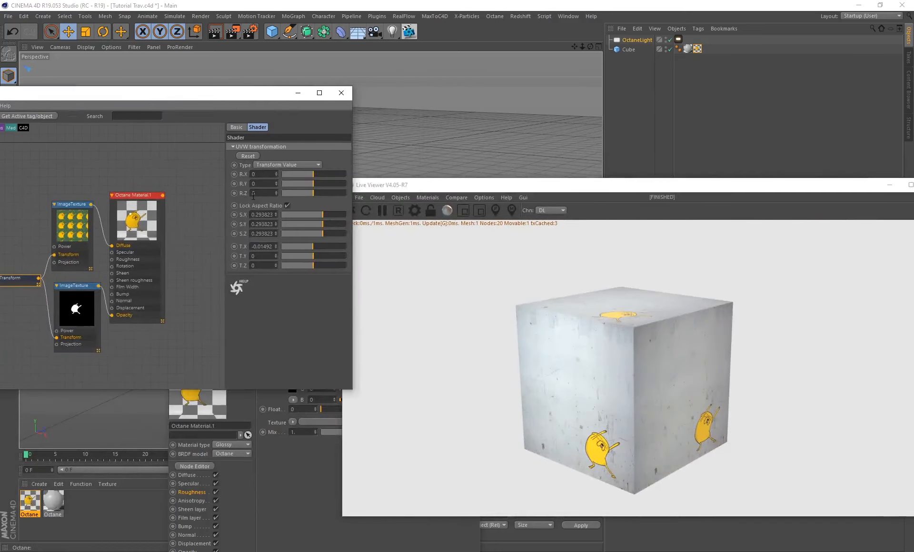
pyautogui.moveTo(312, 193); pyautogui.dragTo(315, 193)
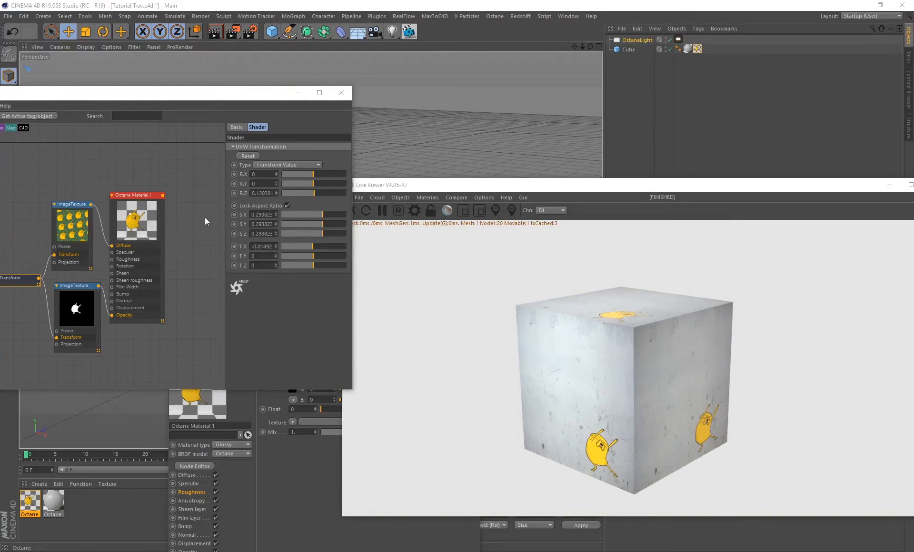
# - Minimize the Node Editor and make the cube an editable polygon object
pyautogui.click(229, 92)
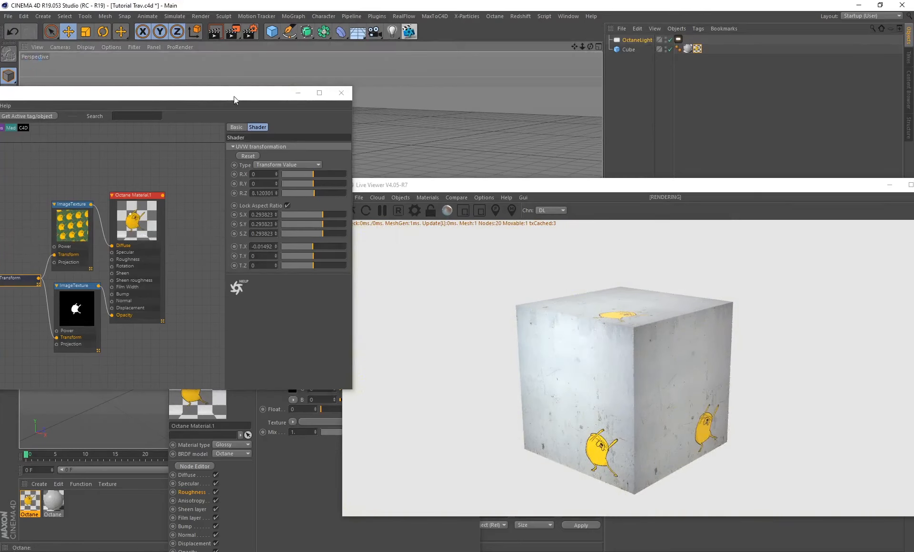
pyautogui.click(369, 95)
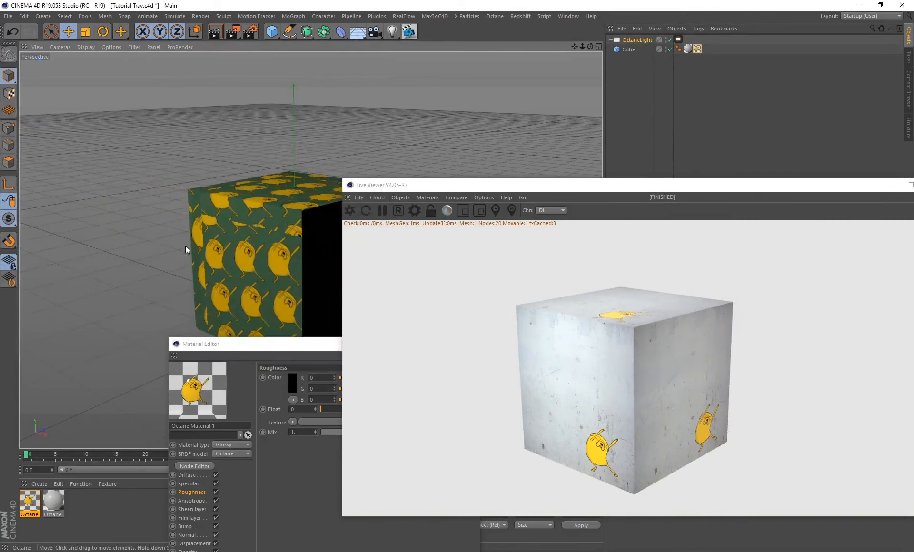
pyautogui.keyDown('alt'); pyautogui.moveTo(184, 246); pyautogui.dragTo(117, 278); pyautogui.keyUp('alt')
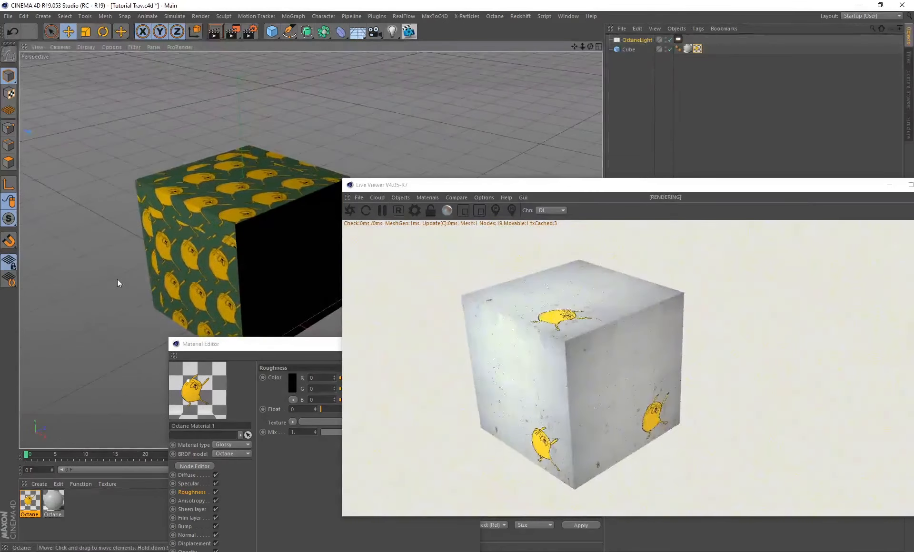
pyautogui.click(632, 51)
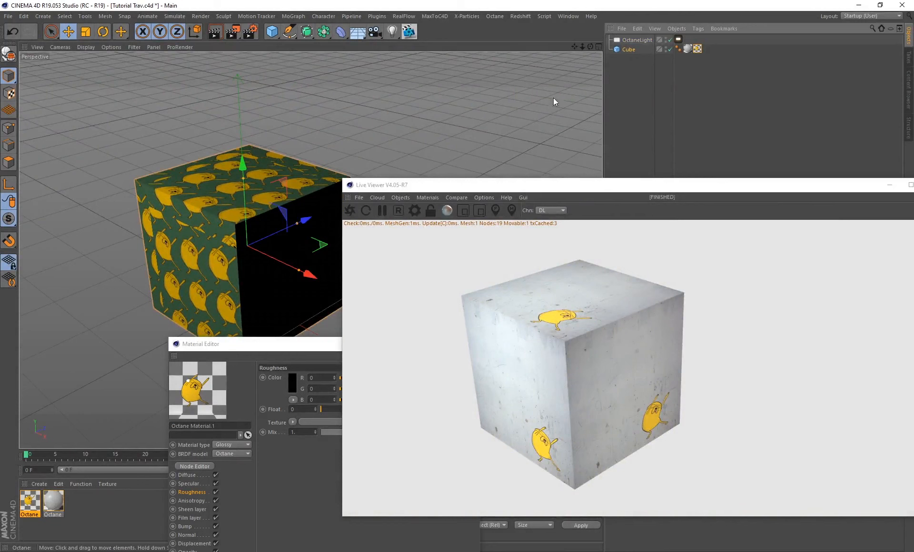
pyautogui.click(629, 61)
pyautogui.click(627, 51)
pyautogui.press('c')
pyautogui.press('o')
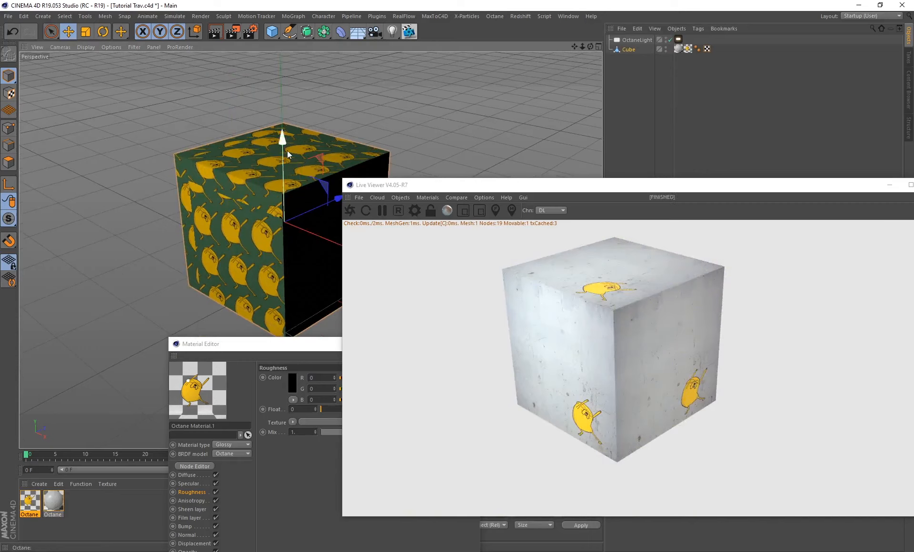
# - Apply the concrete material over the cube's other face polygons so that the sticker stays on only one side
pyautogui.click(324, 114)
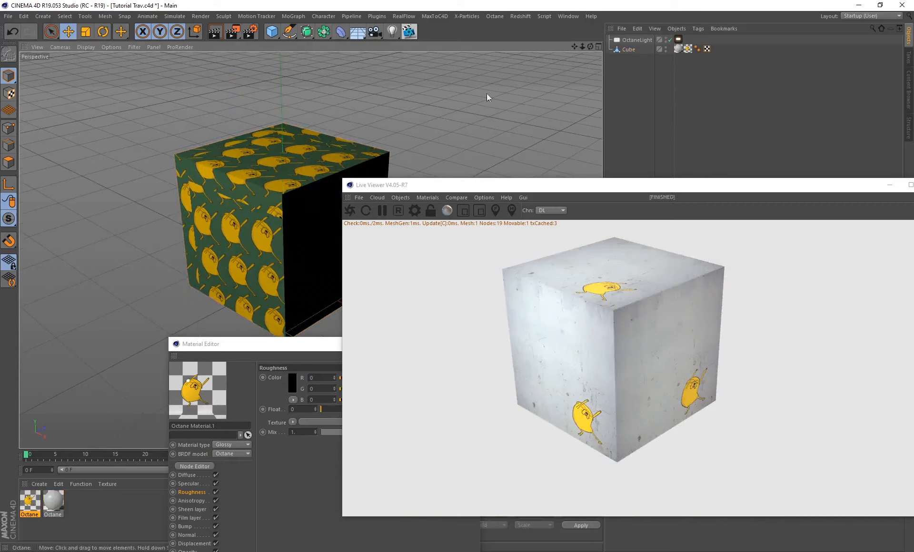
pyautogui.click(630, 53)
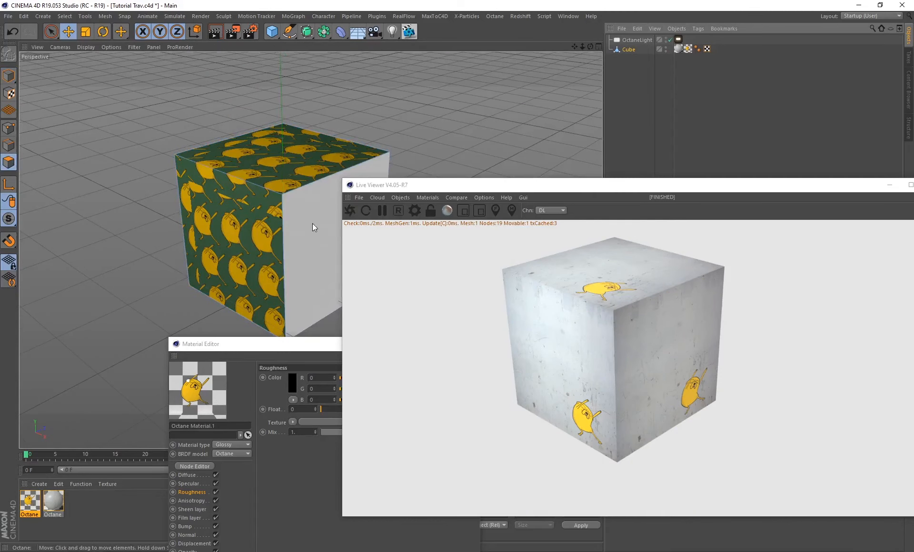
pyautogui.keyDown('alt'); pyautogui.moveTo(313, 224); pyautogui.dragTo(200, 269); pyautogui.keyUp('alt')
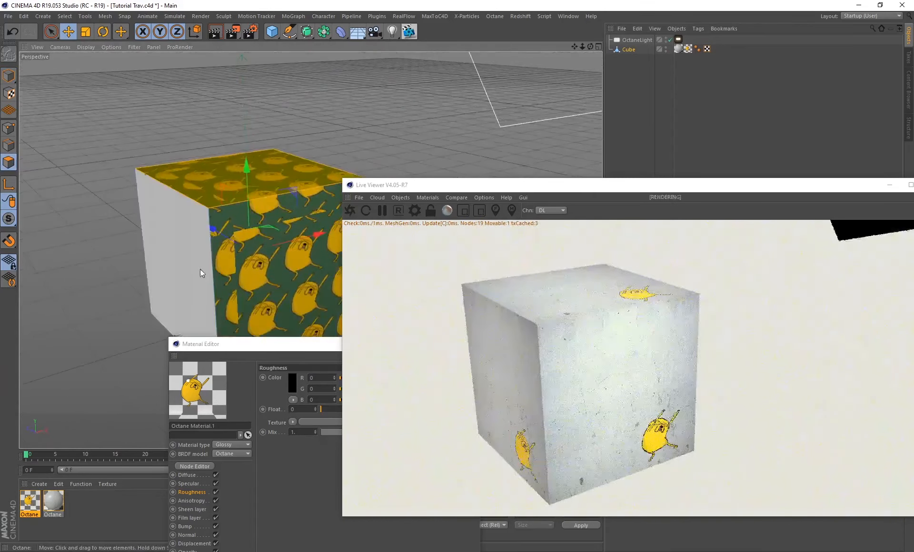
pyautogui.keyDown('alt'); pyautogui.moveTo(104, 295); pyautogui.dragTo(188, 163); pyautogui.keyUp('alt')
pyautogui.keyDown('alt'); pyautogui.moveTo(180, 208); pyautogui.dragTo(200, 305); pyautogui.keyUp('alt')
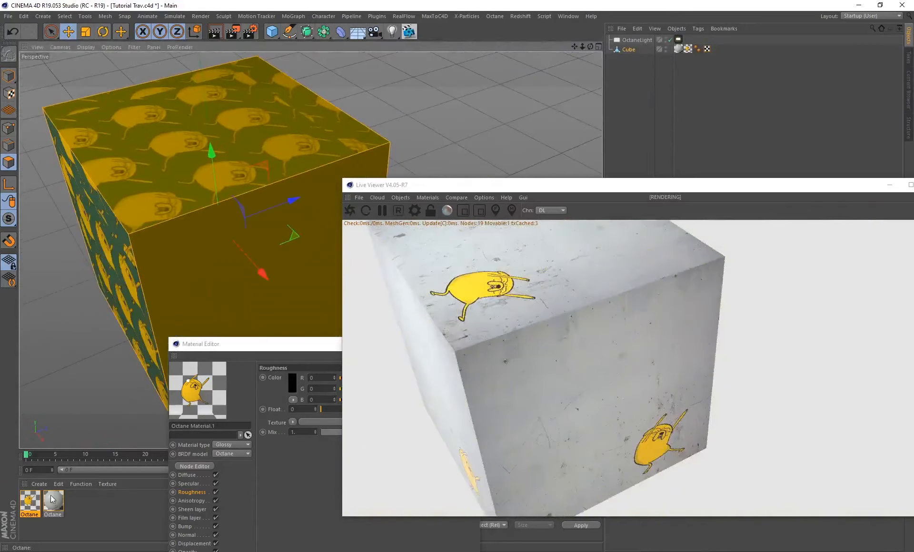
pyautogui.click(53, 506)
pyautogui.moveTo(53, 505); pyautogui.dragTo(230, 243)
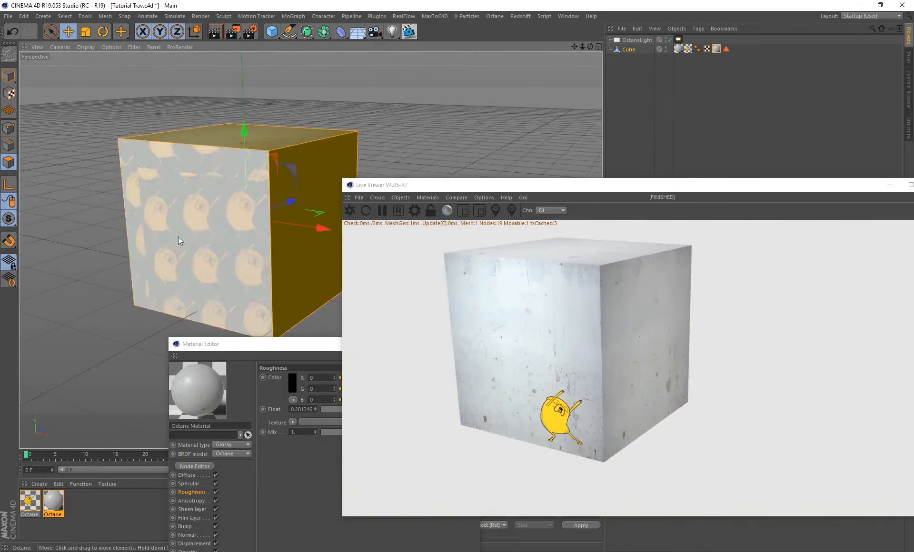
pyautogui.click(101, 258)
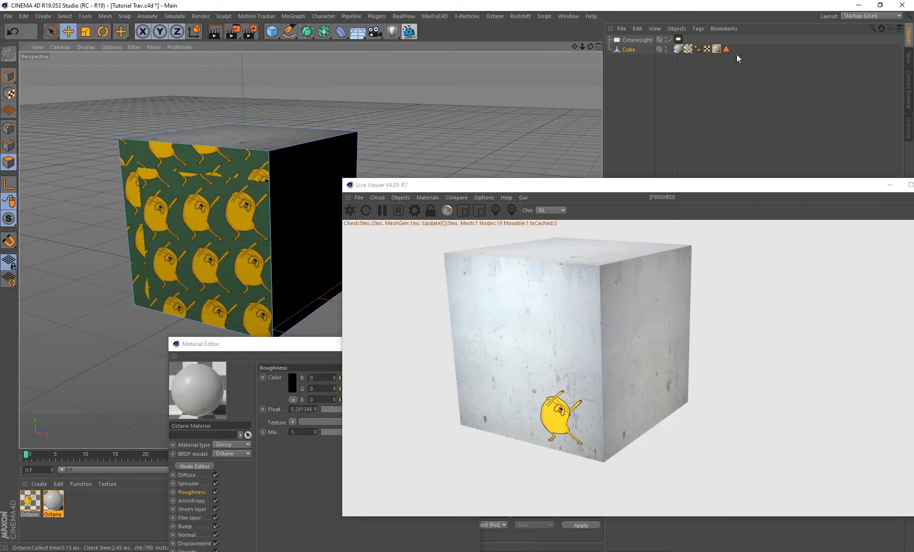
# - Delete the extra concrete texture tag and the original sticker texture tag from the cube
pyautogui.click(717, 49)
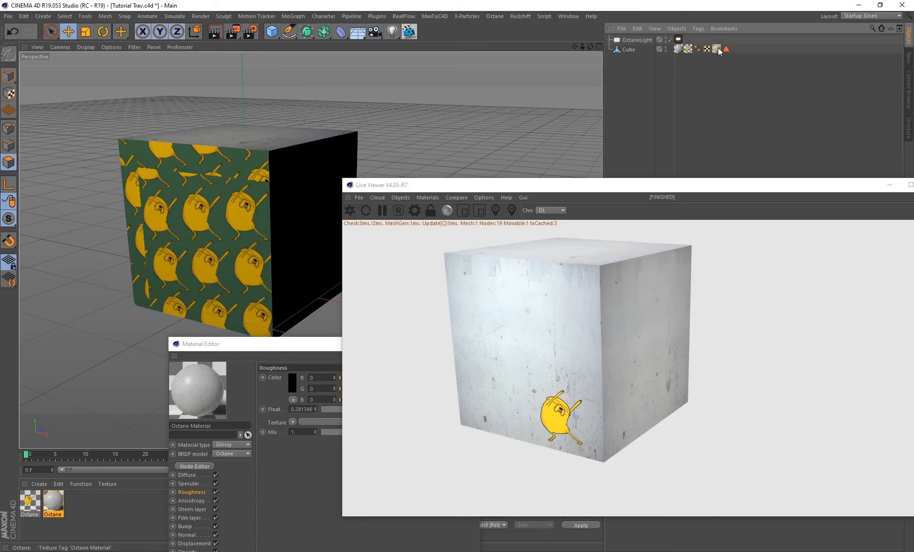
pyautogui.press('Delete')
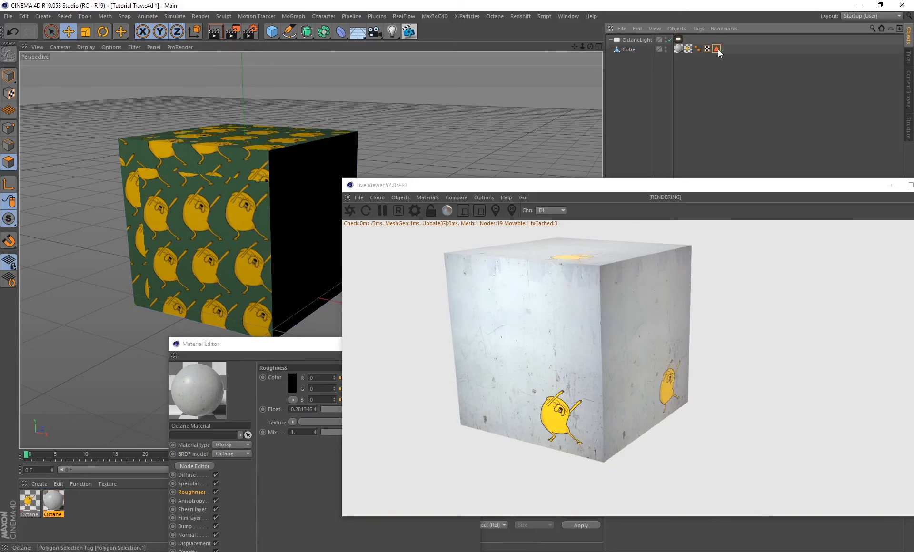
pyautogui.click(687, 49)
pyautogui.press('Delete')
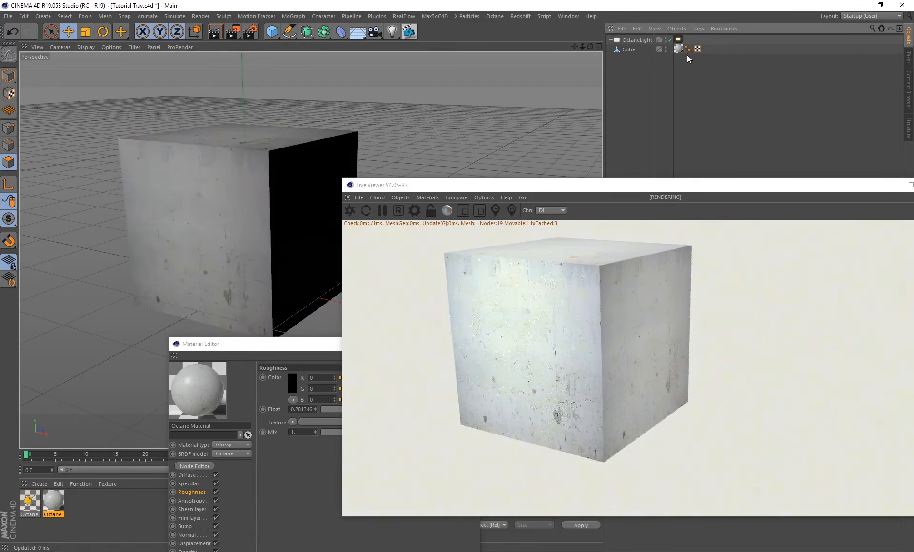
# - Select one side polygon of the cube and apply the sticker material to that face only
pyautogui.click(629, 49)
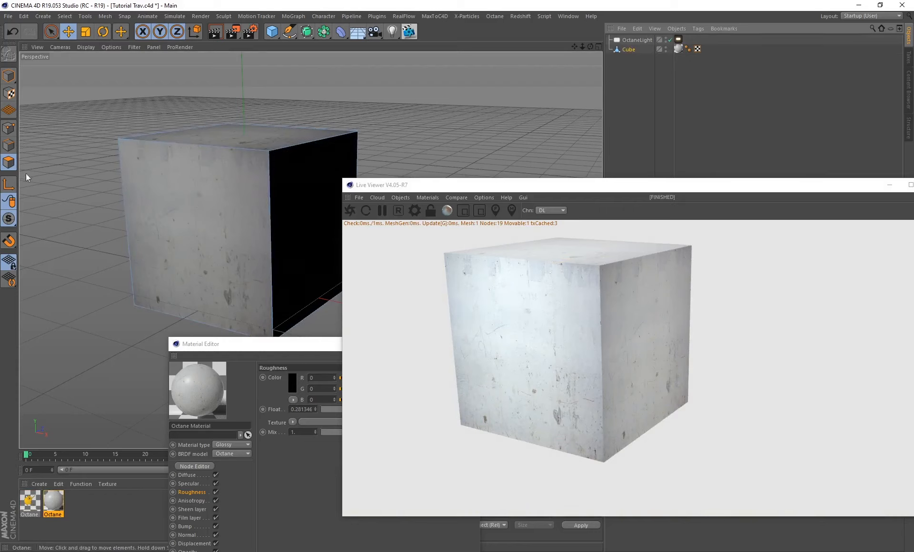
pyautogui.click(236, 218)
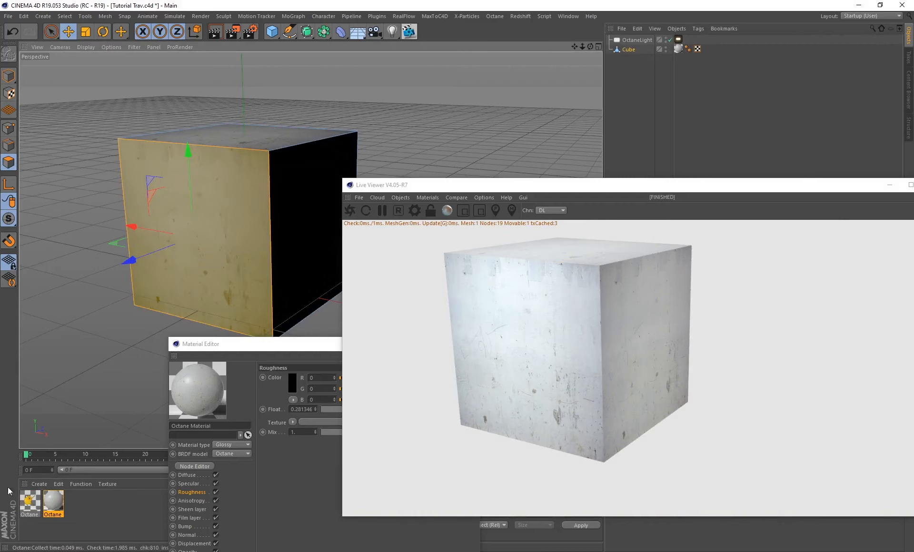
pyautogui.click(35, 513)
pyautogui.moveTo(31, 508); pyautogui.dragTo(45, 484)
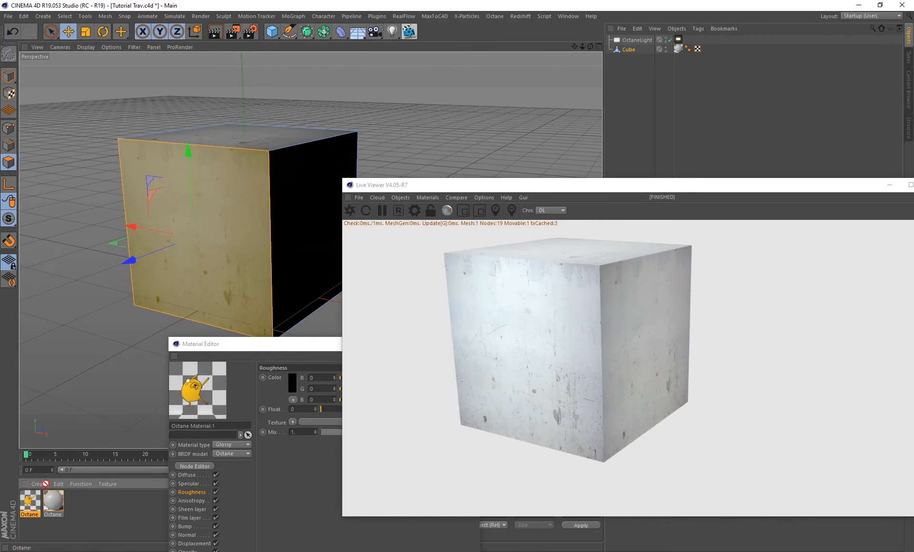
pyautogui.moveTo(221, 239); pyautogui.dragTo(196, 258)
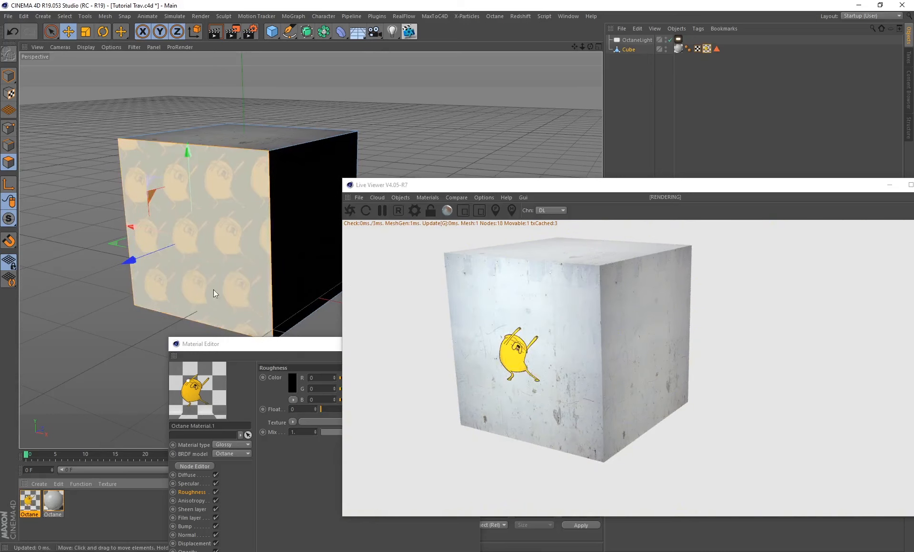
pyautogui.keyDown('alt'); pyautogui.moveTo(120, 329); pyautogui.dragTo(102, 350); pyautogui.keyUp('alt')
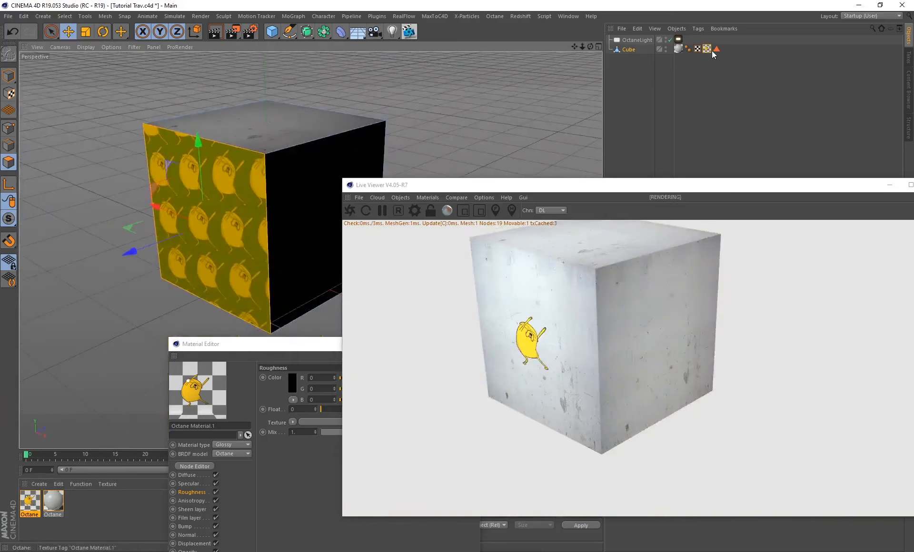
pyautogui.click(716, 51)
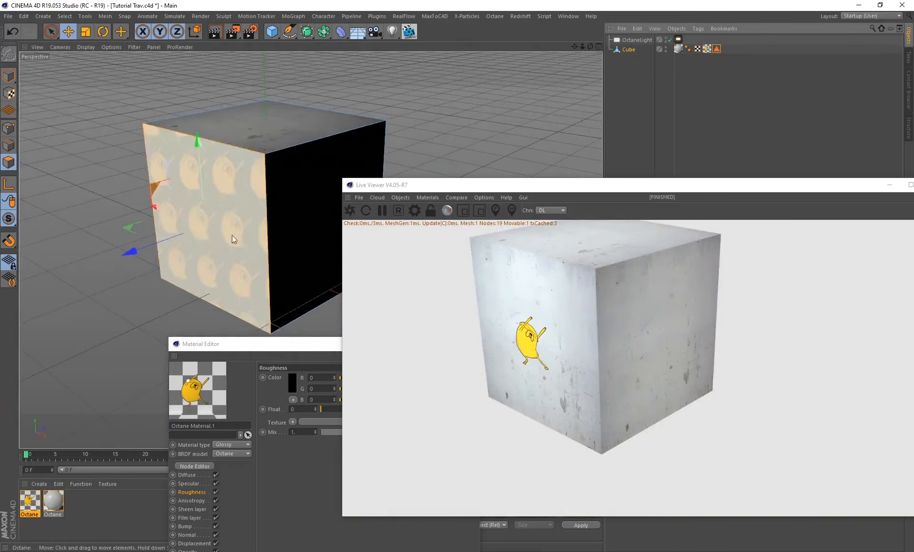
pyautogui.click(84, 168)
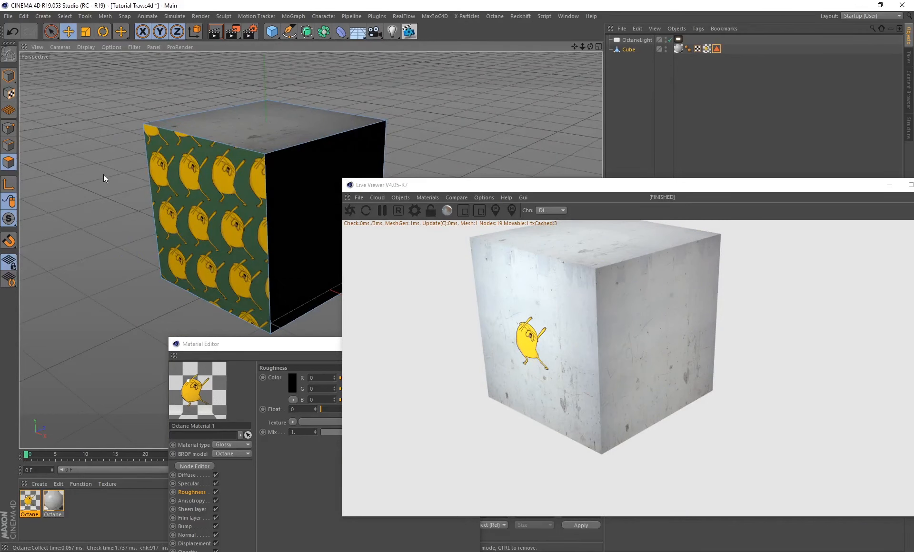
pyautogui.keyDown('alt'); pyautogui.moveTo(101, 175); pyautogui.dragTo(119, 195, button='middle'); pyautogui.keyUp('alt')
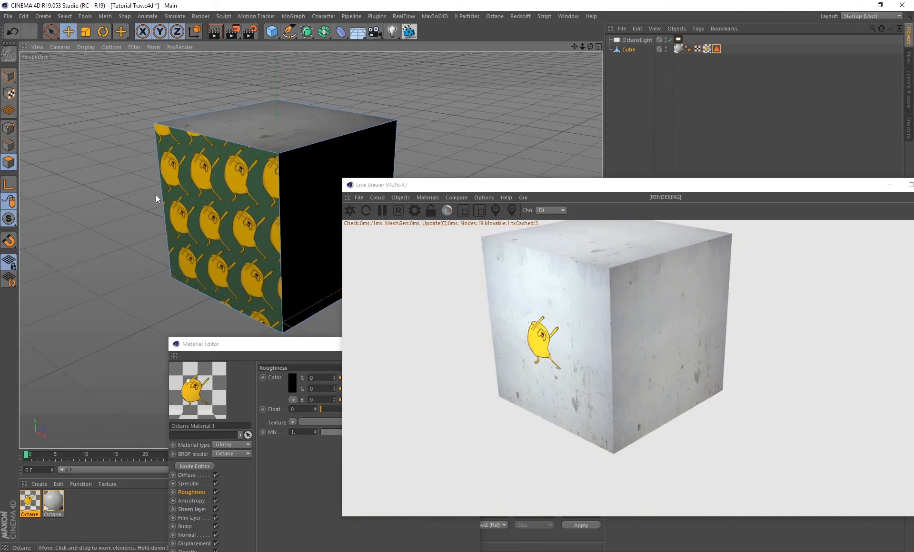
pyautogui.click(302, 193)
pyautogui.keyDown('shift'); pyautogui.click(300, 138); pyautogui.keyUp('shift')
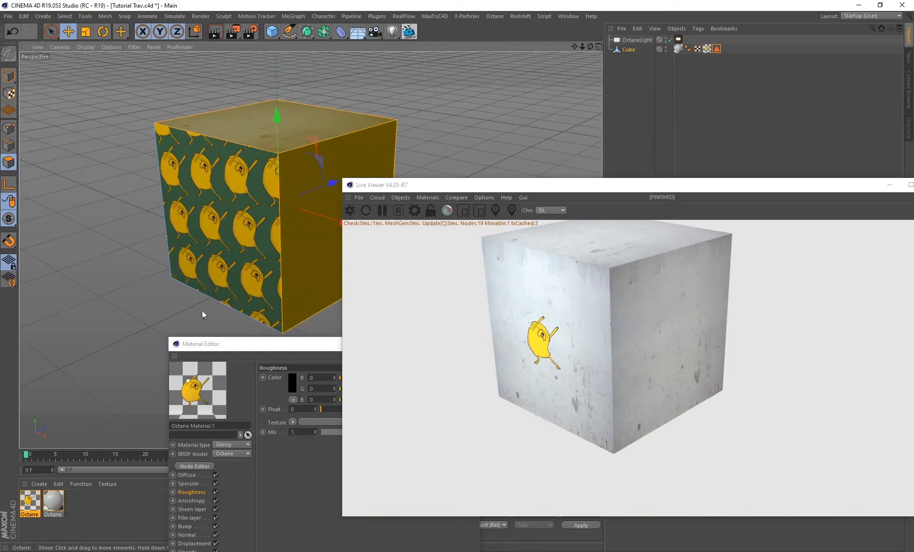
pyautogui.click(128, 300)
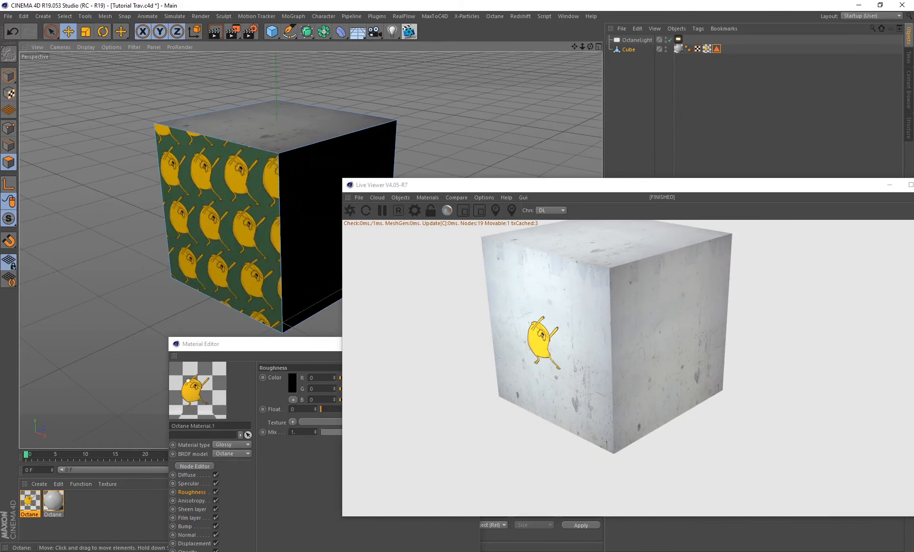
# - Save the project and duplicate the sticker material
pyautogui.hotkey('ctrl', 's')
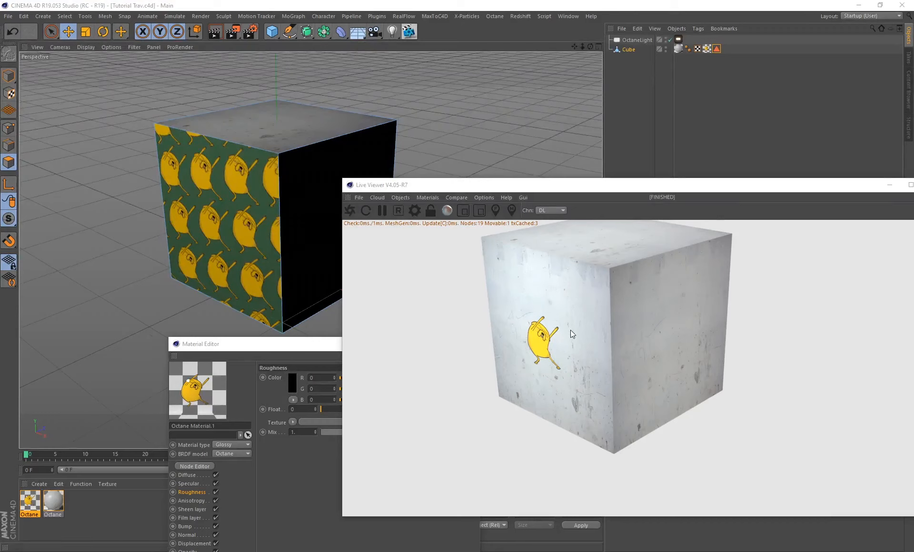
pyautogui.click(30, 502)
pyautogui.hotkey('ctrl', 'c')
pyautogui.hotkey('ctrl', 'v')
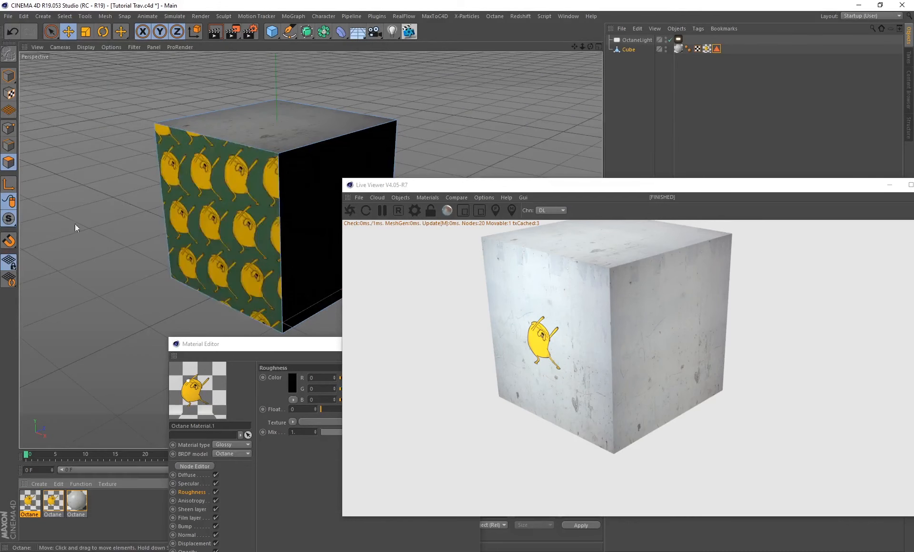
# - Apply the duplicate sticker material to the cube face that already carries the sticker, and uncover the attribute settings
pyautogui.click(230, 212)
pyautogui.moveTo(30, 502)
pyautogui.mouseDown()
pyautogui.moveTo(244, 271)
pyautogui.moveTo(249, 230)
pyautogui.mouseUp()
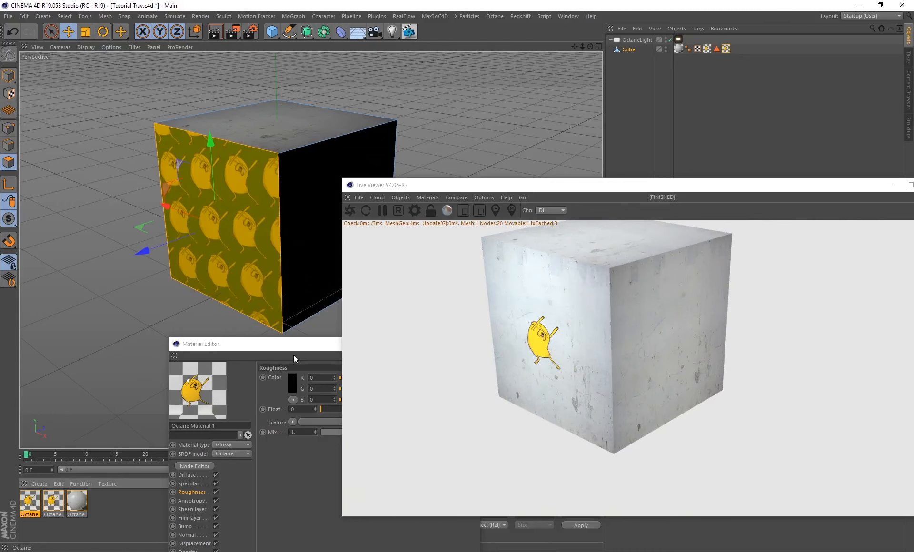
pyautogui.moveTo(293, 355); pyautogui.dragTo(168, 363)
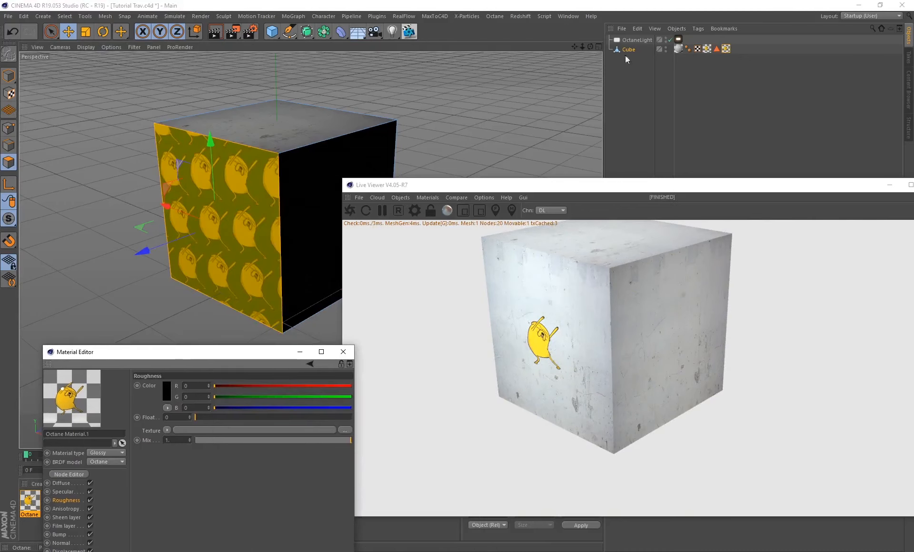
pyautogui.moveTo(729, 186); pyautogui.dragTo(407, 177)
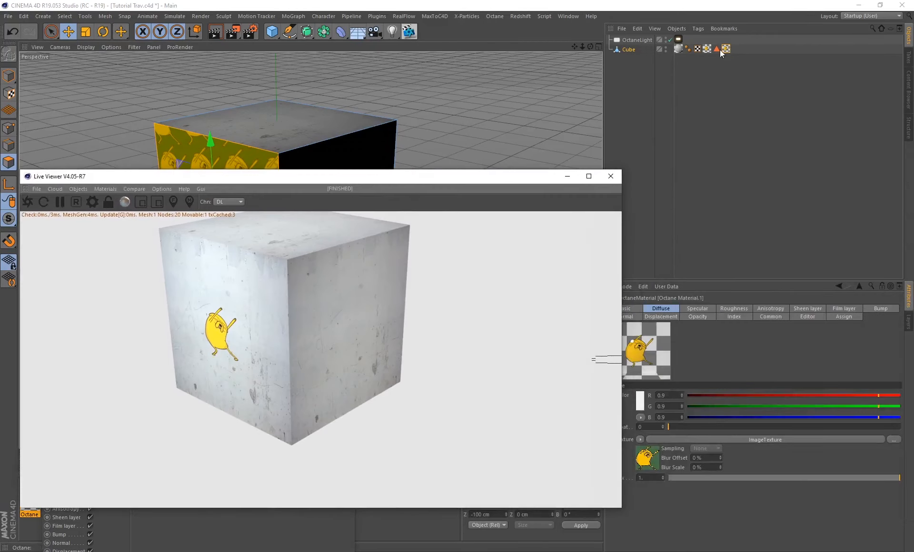
# - Shift the second sticker toward the face's lower corner by adjusting its texture tag's U offset and setting Offset V to 14%
pyautogui.click(727, 49)
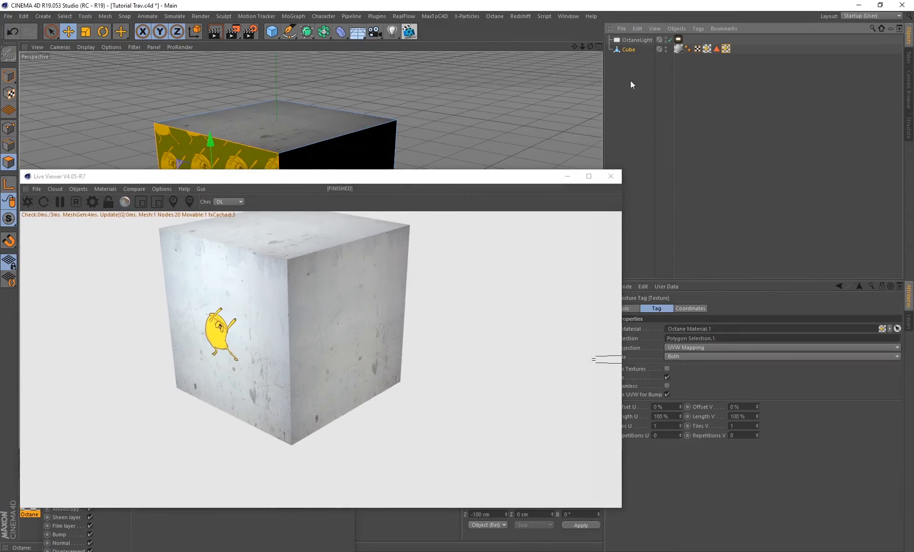
pyautogui.moveTo(684, 408); pyautogui.dragTo(680, 409)
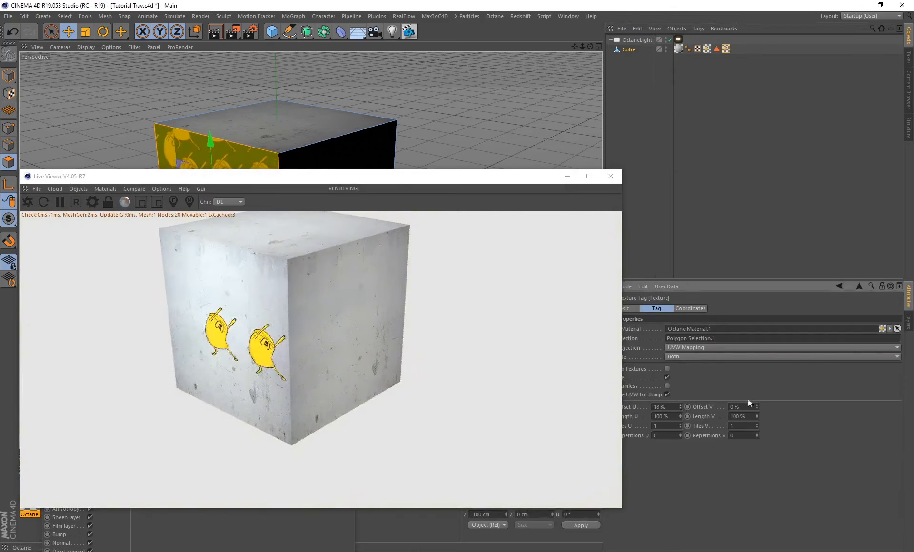
pyautogui.moveTo(756, 407); pyautogui.dragTo(756, 405)
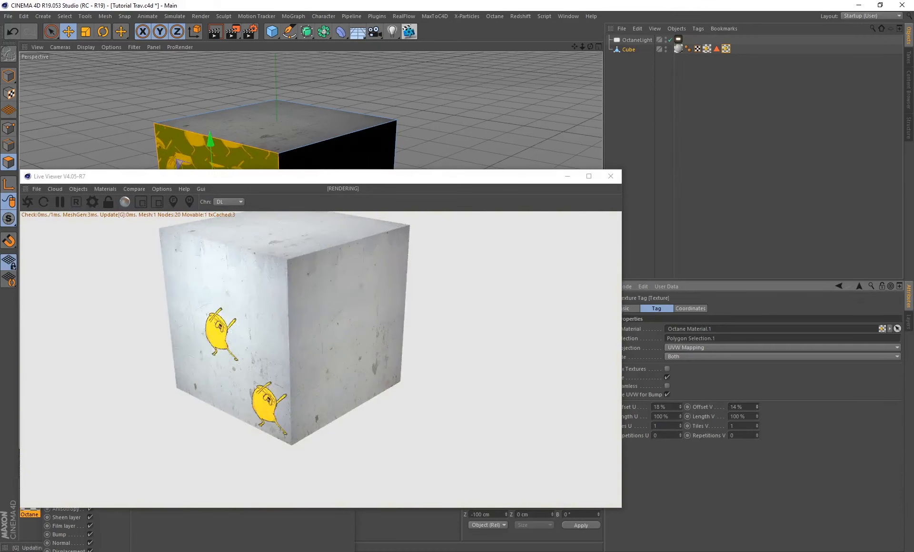
pyautogui.moveTo(681, 407); pyautogui.dragTo(680, 408)
pyautogui.moveTo(242, 177); pyautogui.dragTo(506, 126)
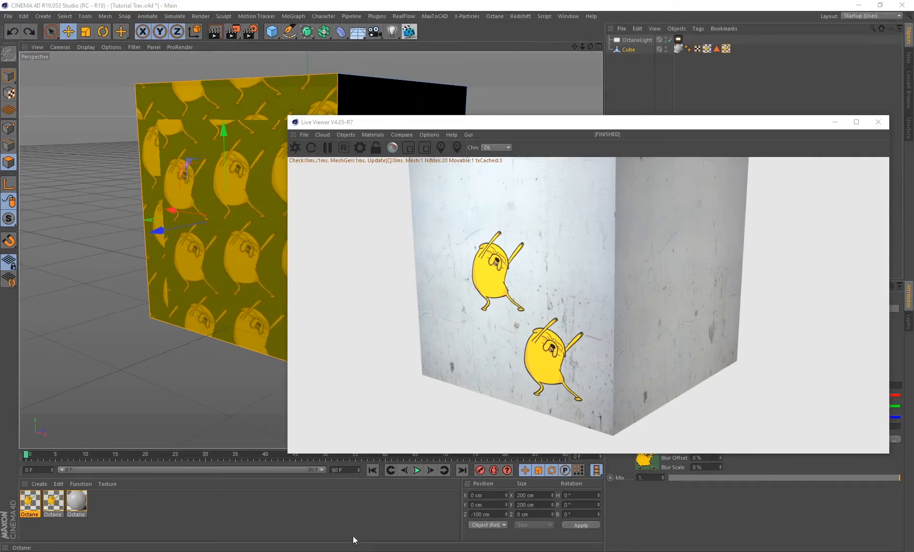
# - Compare the jake_alpha.jpg and jake_alpha2.jpg images in the Resources folder
pyautogui.moveTo(314, 551)
pyautogui.click(289, 525)
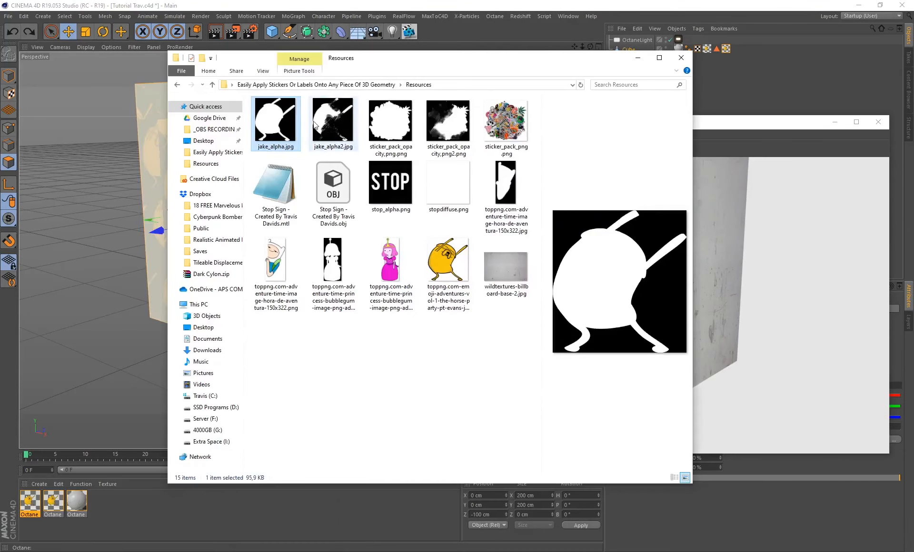
pyautogui.click(328, 124)
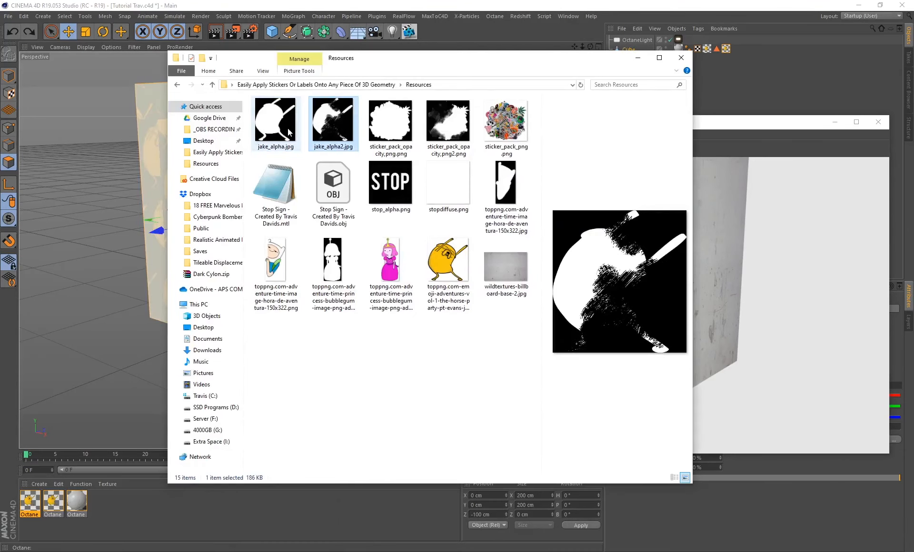
pyautogui.click(287, 127)
# - Switch to Photoshop and open jake_alpha.jpg from the Resources folder there
pyautogui.click(338, 551)
pyautogui.moveTo(314, 551)
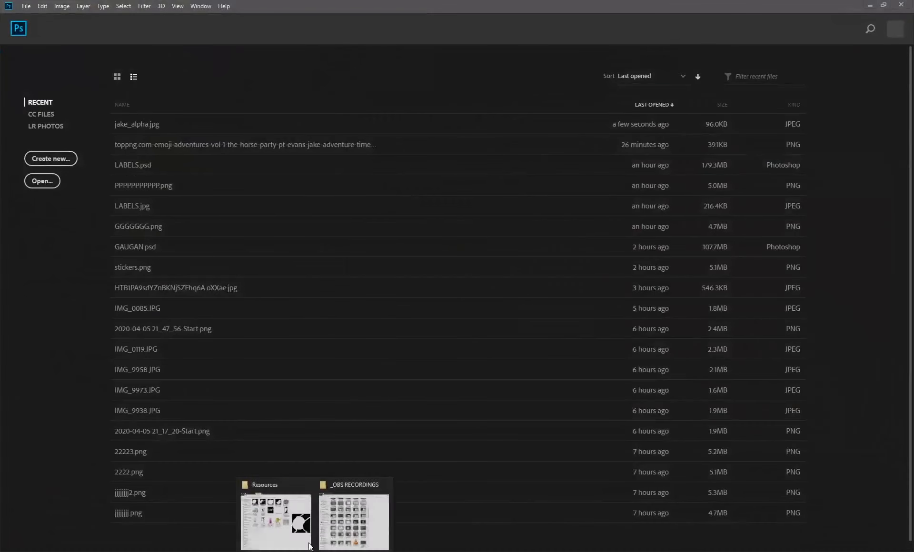
pyautogui.click(290, 523)
pyautogui.moveTo(274, 125); pyautogui.dragTo(128, 339)
pyautogui.moveTo(50, 333); pyautogui.dragTo(71, 314)
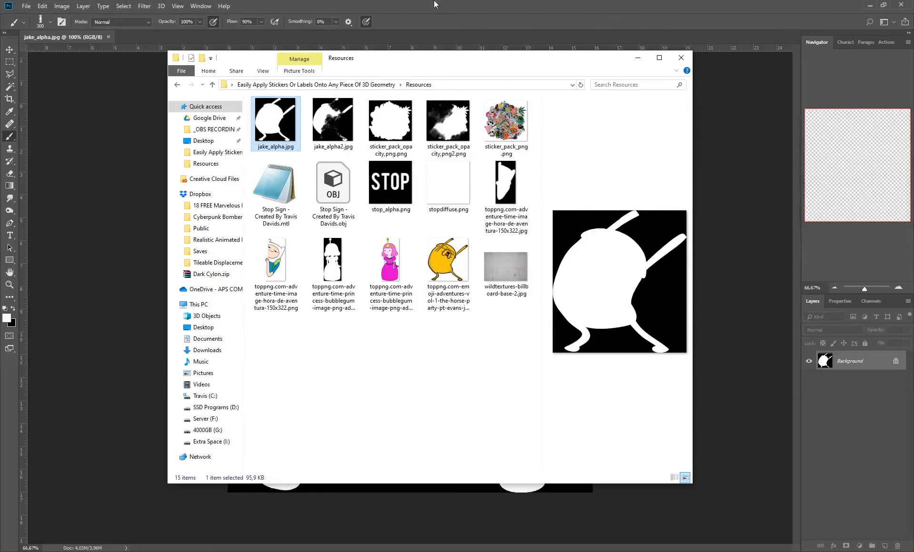
# - Convert the locked Background layer into a regular layer named Layer 0 with Normal mode and 100% opacity
pyautogui.click(855, 357)
pyautogui.doubleClick(850, 359)
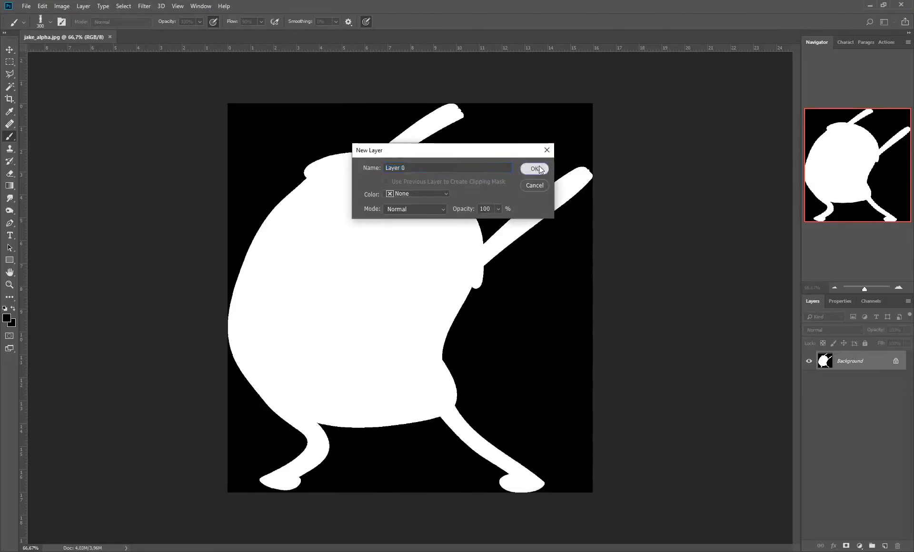
pyautogui.click(538, 169)
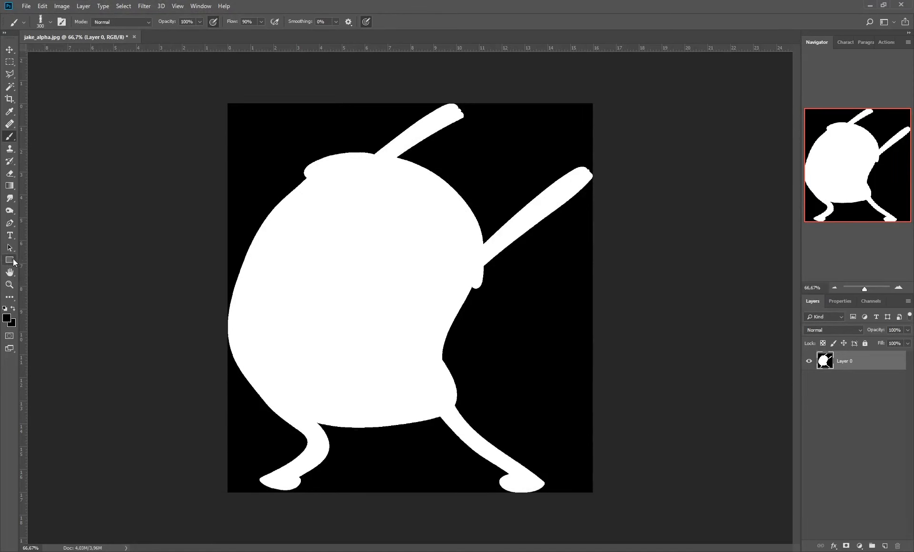
# - Draw a rectangle shape extending past every edge of the canvas and fill it with black (000000)
pyautogui.click(10, 260)
pyautogui.moveTo(221, 96)
pyautogui.mouseDown()
pyautogui.moveTo(556, 475)
pyautogui.moveTo(614, 510)
pyautogui.mouseUp()
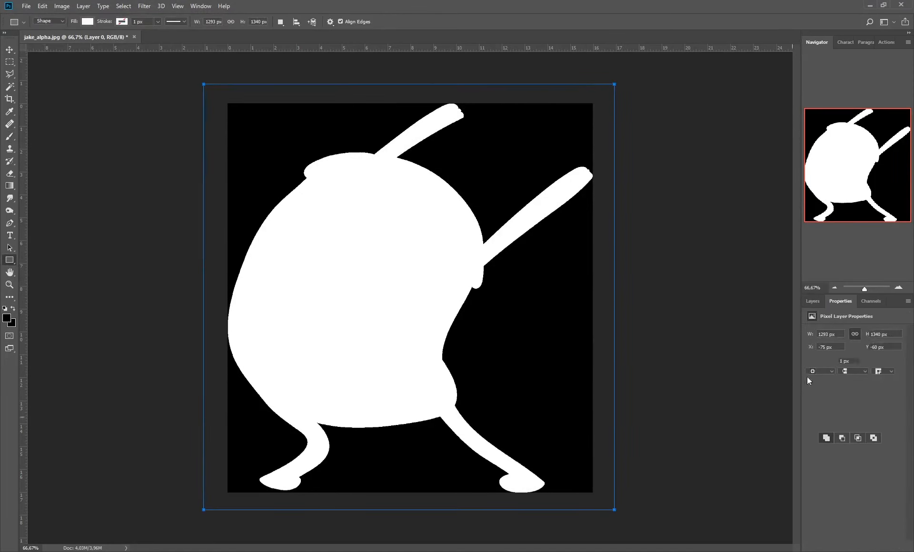
pyautogui.click(812, 304)
pyautogui.doubleClick(824, 360)
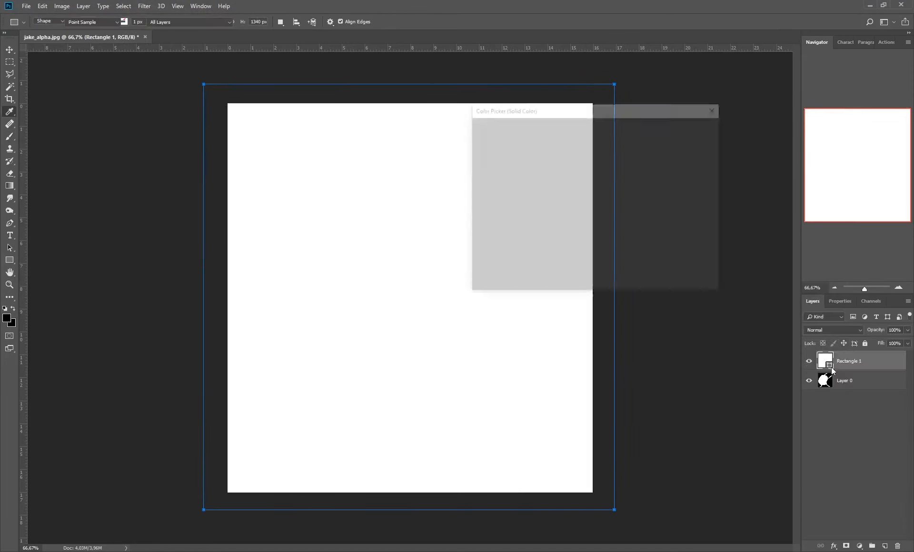
pyautogui.write('000000')
pyautogui.click(690, 127)
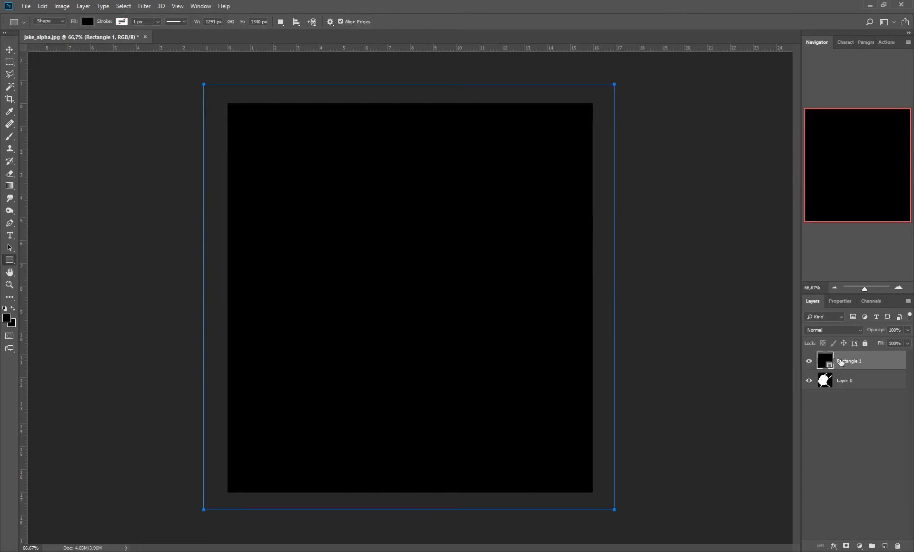
# - Place the black rectangle layer beneath Layer 0 and add a layer mask to Layer 0
pyautogui.moveTo(841, 362); pyautogui.dragTo(846, 387)
pyautogui.click(847, 365)
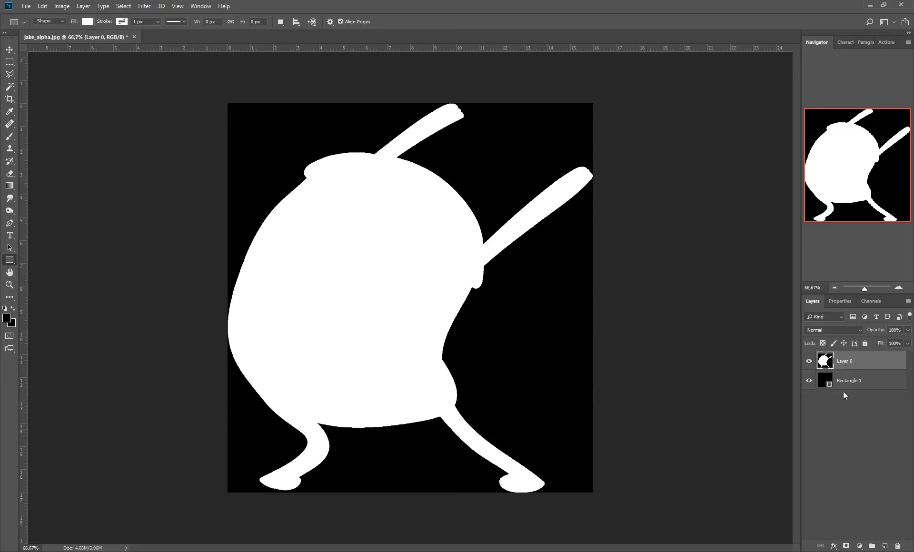
pyautogui.click(845, 546)
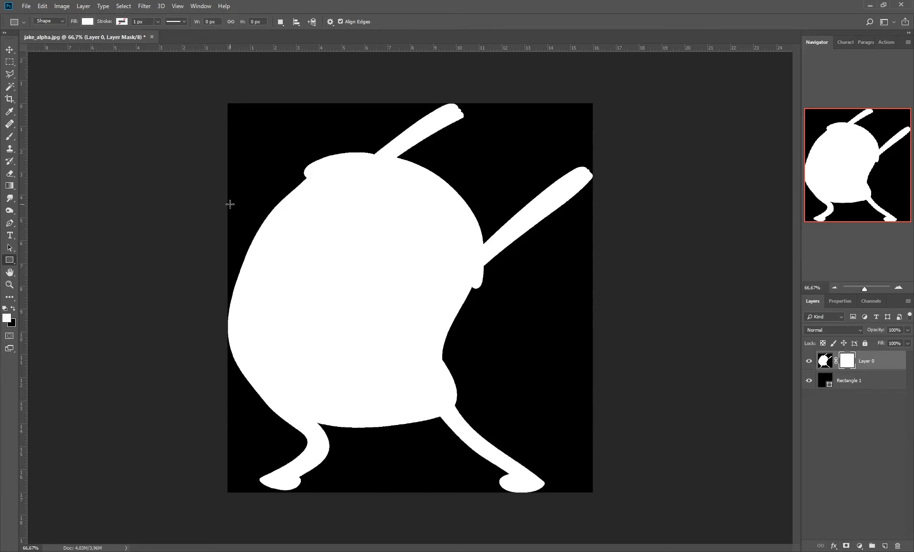
# - Paint black over much of the figure on Layer 0's mask with the 300 px textured brush for a scratched, worn look
pyautogui.click(14, 310)
pyautogui.click(10, 136)
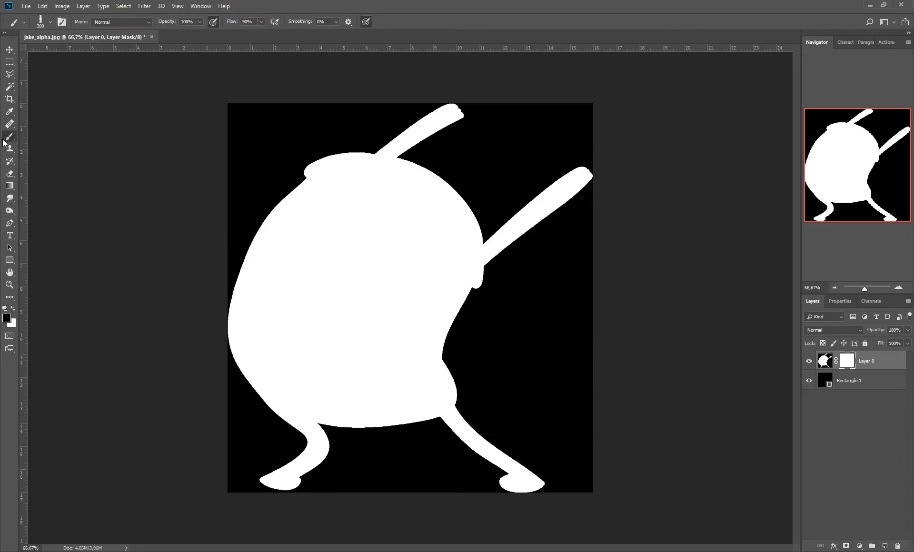
pyautogui.click(40, 23)
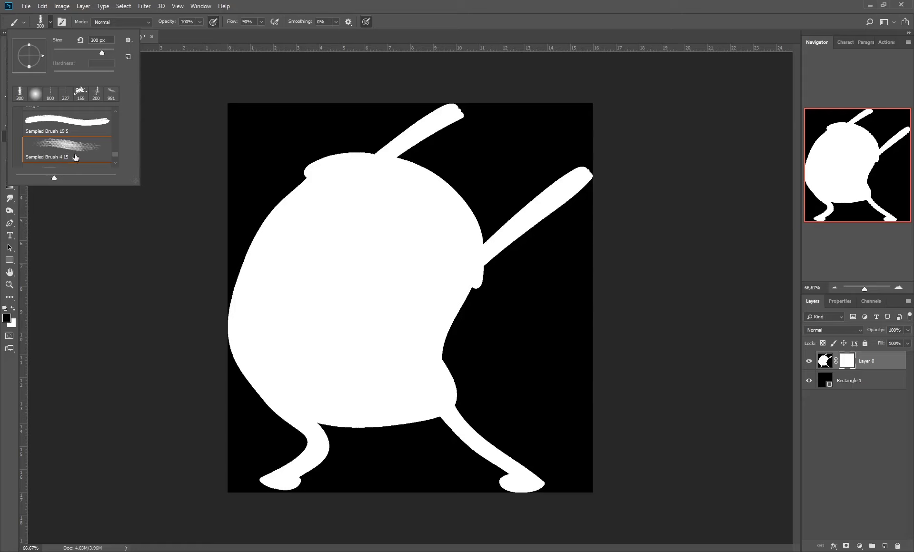
pyautogui.click(491, 10)
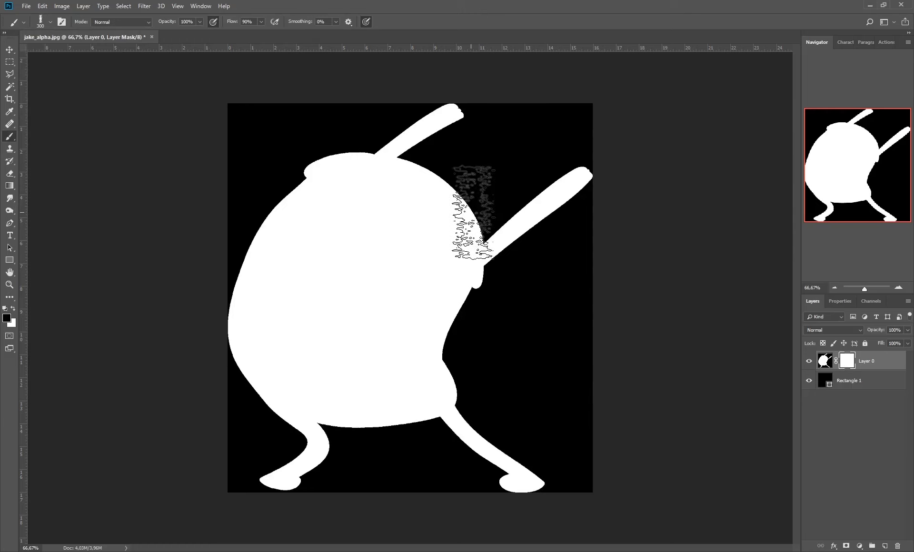
pyautogui.moveTo(494, 201)
pyautogui.mouseDown()
pyautogui.moveTo(476, 205)
pyautogui.moveTo(538, 199)
pyautogui.moveTo(520, 208)
pyautogui.moveTo(496, 195)
pyautogui.moveTo(478, 205)
pyautogui.moveTo(466, 178)
pyautogui.moveTo(400, 337)
pyautogui.moveTo(429, 285)
pyautogui.moveTo(471, 248)
pyautogui.moveTo(424, 352)
pyautogui.moveTo(467, 355)
pyautogui.moveTo(433, 397)
pyautogui.moveTo(512, 459)
pyautogui.moveTo(347, 326)
pyautogui.moveTo(300, 443)
pyautogui.moveTo(375, 402)
pyautogui.moveTo(363, 408)
pyautogui.moveTo(367, 428)
pyautogui.moveTo(419, 306)
pyautogui.moveTo(436, 143)
pyautogui.moveTo(381, 190)
pyautogui.moveTo(464, 132)
pyautogui.moveTo(360, 163)
pyautogui.moveTo(370, 164)
pyautogui.moveTo(398, 260)
pyautogui.moveTo(531, 224)
pyautogui.moveTo(592, 151)
pyautogui.moveTo(426, 122)
pyautogui.moveTo(284, 206)
pyautogui.moveTo(319, 181)
pyautogui.moveTo(363, 184)
pyautogui.mouseUp()
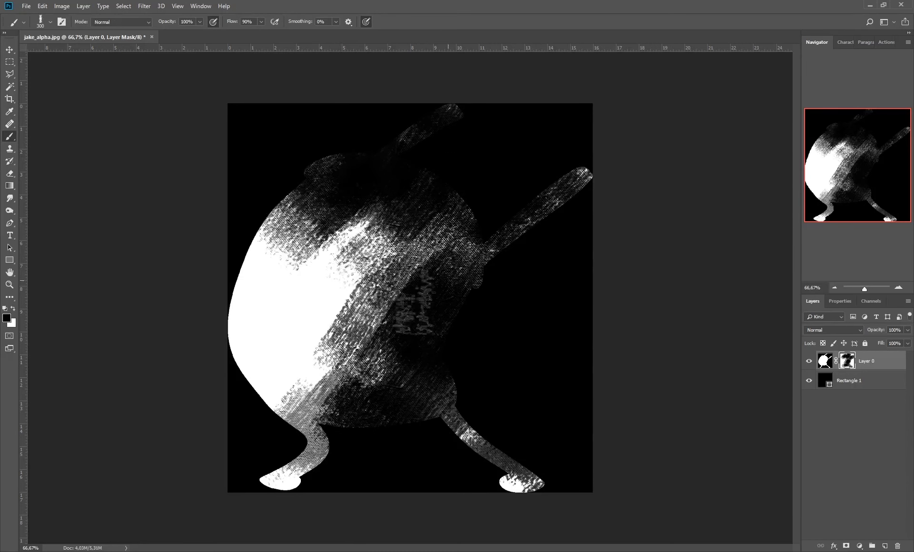
# - Save the worn image as a JPEG named jake_alpha3.jpg in the Resources folder with quality 9
pyautogui.click(26, 6)
pyautogui.click(61, 111)
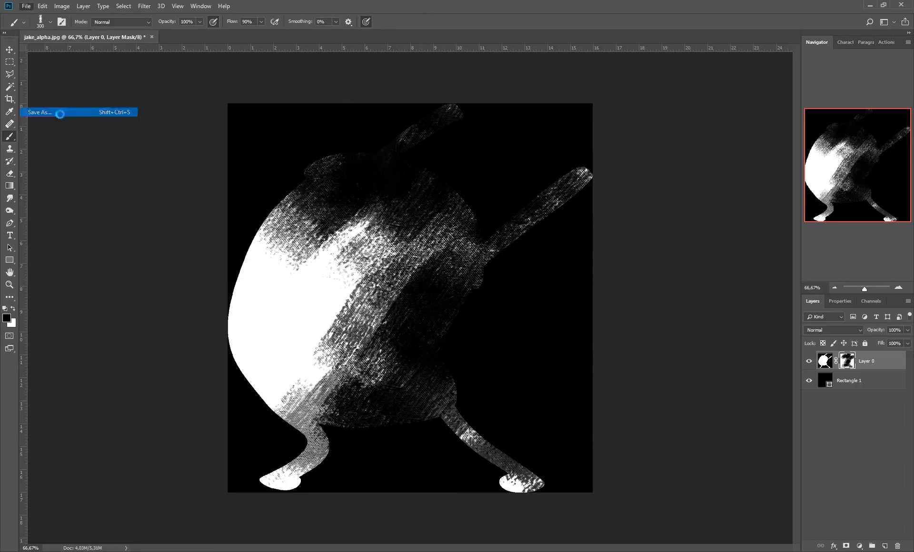
pyautogui.click(163, 341)
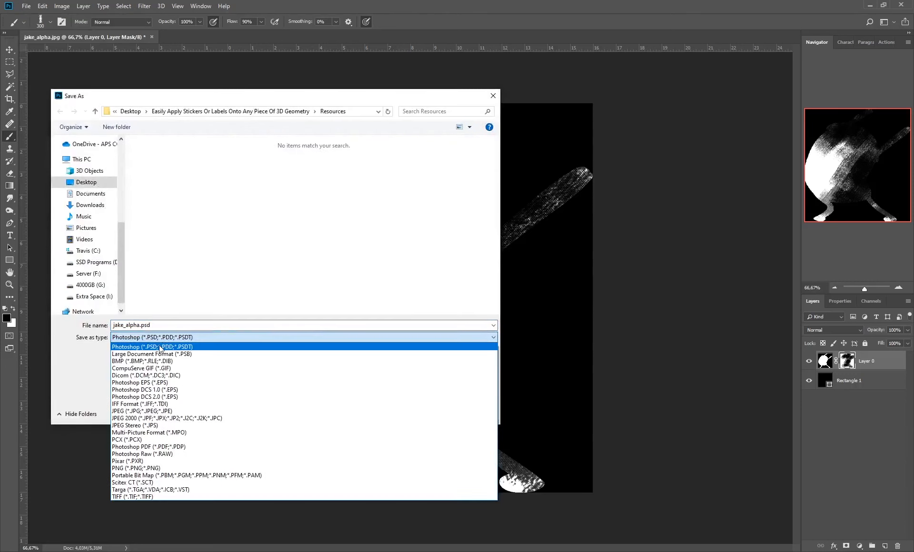
pyautogui.click(180, 412)
pyautogui.click(210, 161)
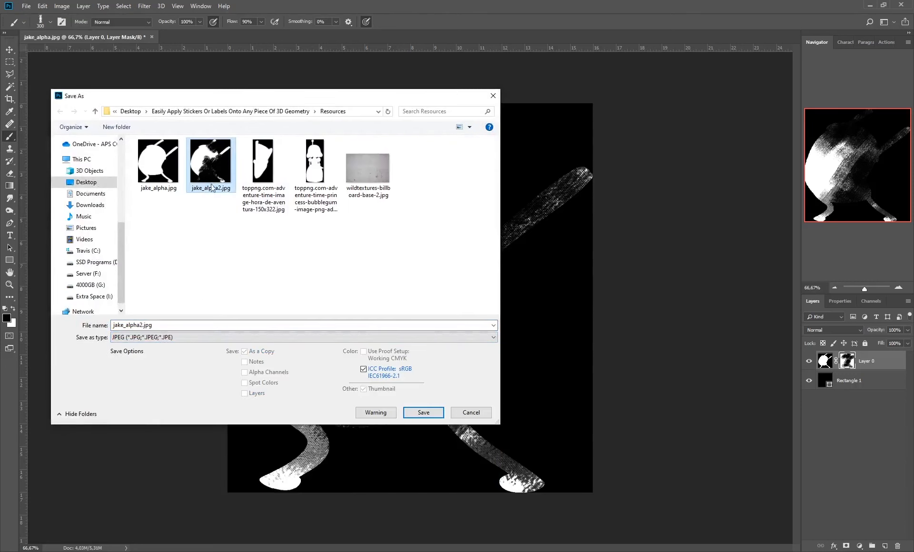
pyautogui.click(145, 325)
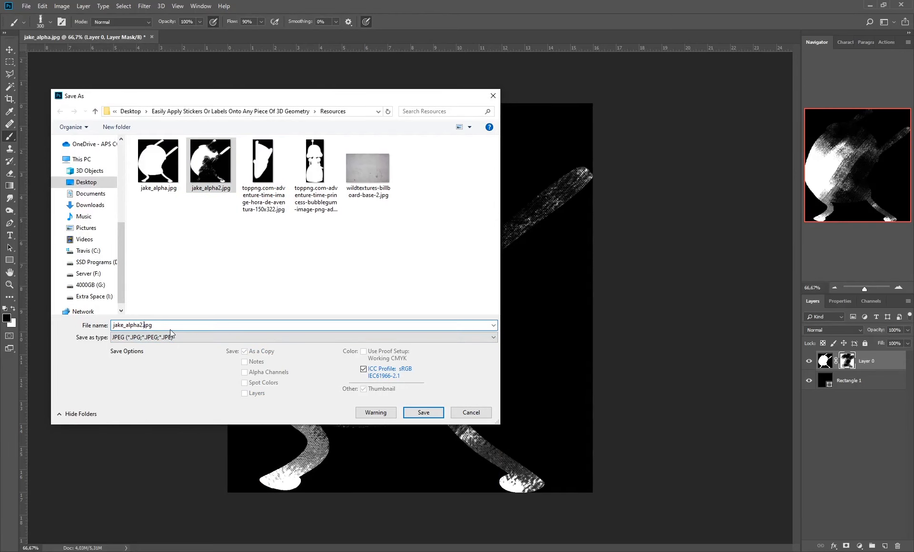
pyautogui.press('BackSpace')
pyautogui.write('3')
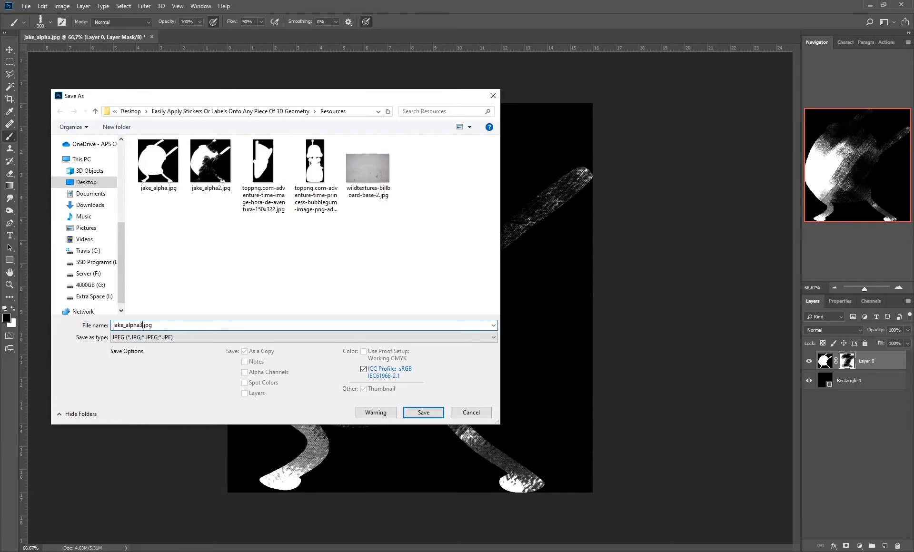
pyautogui.click(423, 412)
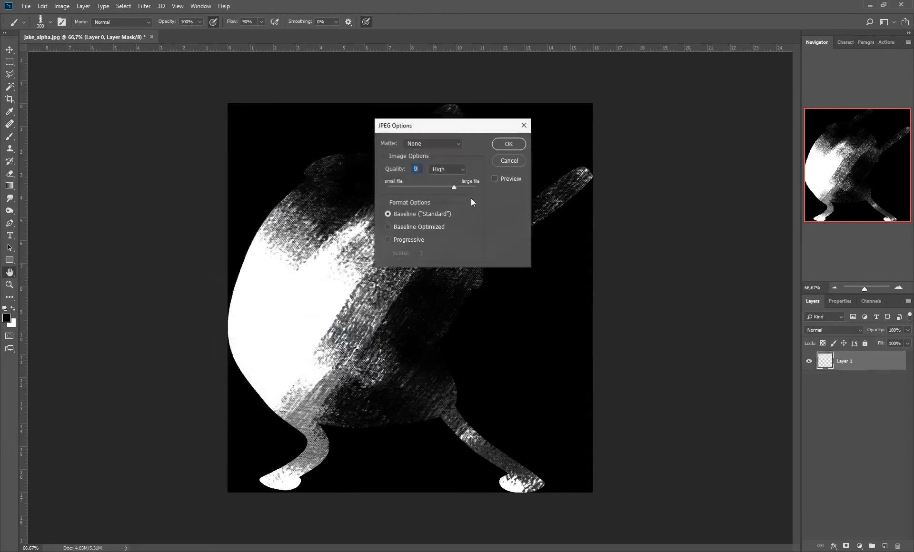
pyautogui.click(500, 144)
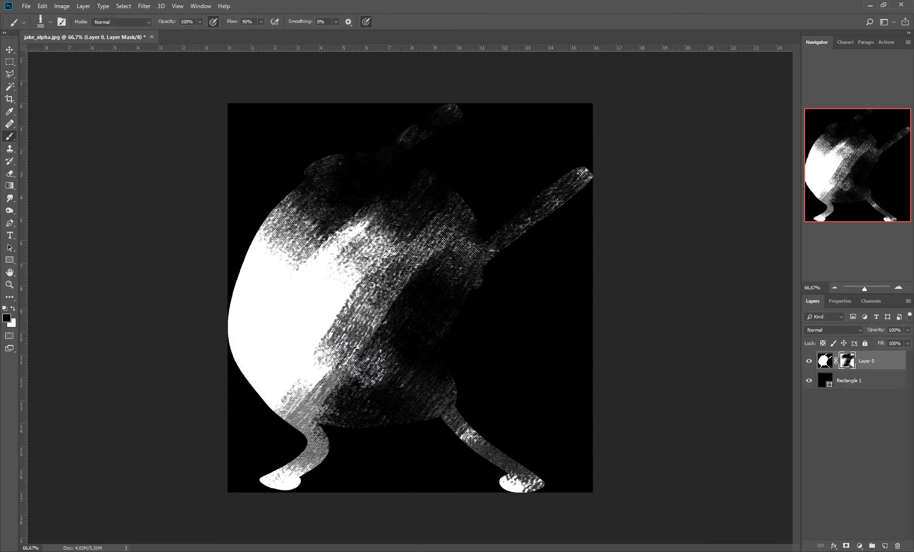
# - Switch to Cinema 4D and open the opacity image texture settings of Octane Material.1
pyautogui.click(768, 518)
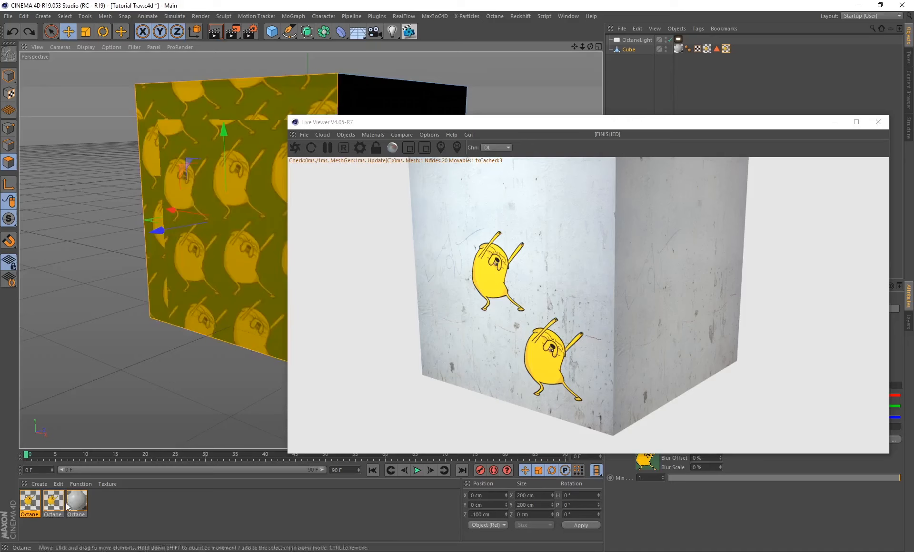
pyautogui.doubleClick(34, 506)
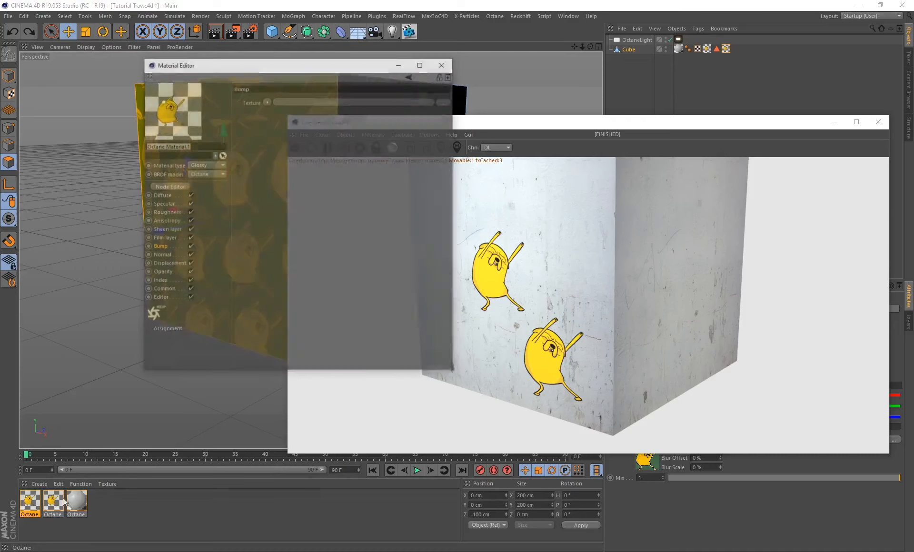
pyautogui.click(181, 272)
pyautogui.click(289, 170)
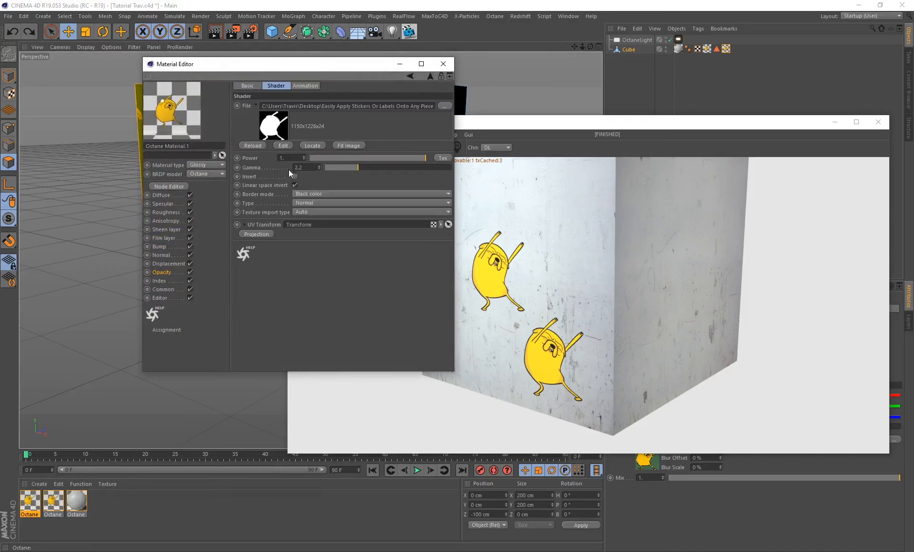
# - Load jake_alpha3.jpg from the Resources folder as the opacity image of Octane Material.1
pyautogui.click(444, 106)
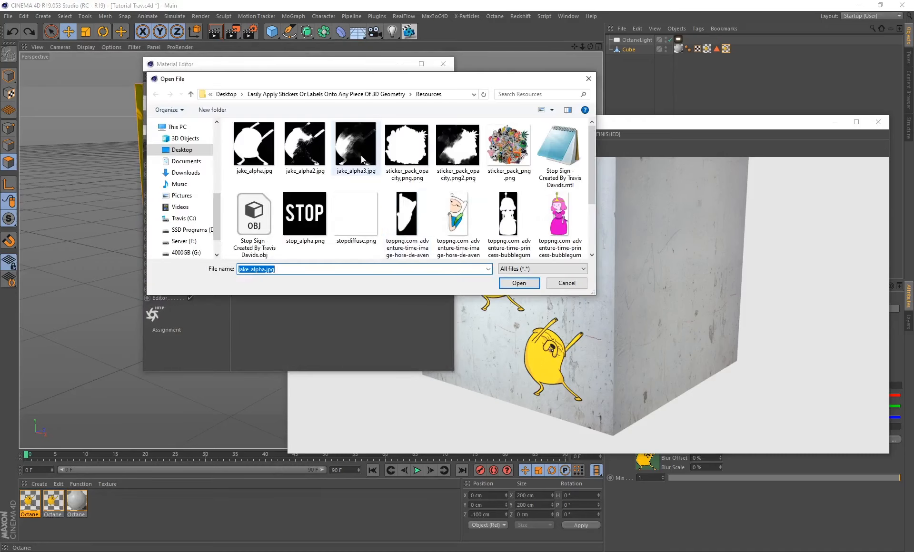
pyautogui.click(360, 160)
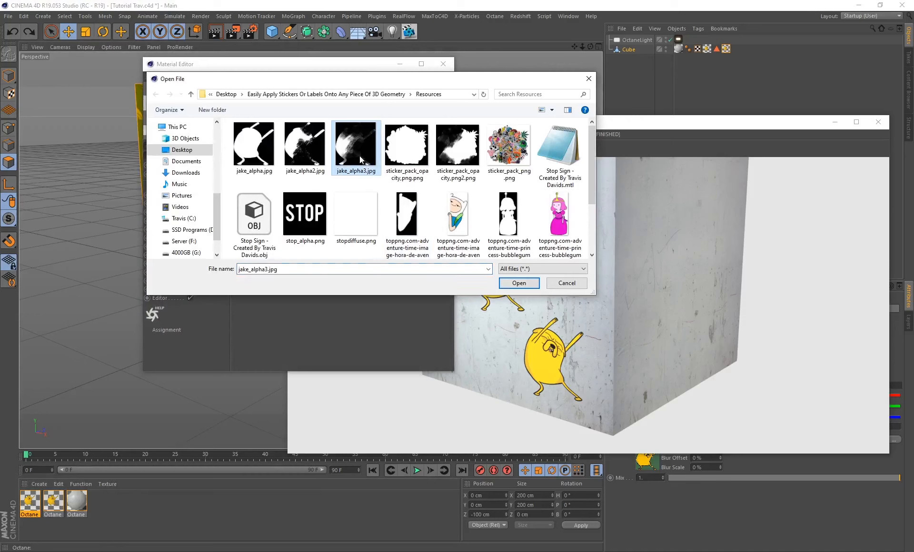
pyautogui.click(511, 286)
pyautogui.click(511, 314)
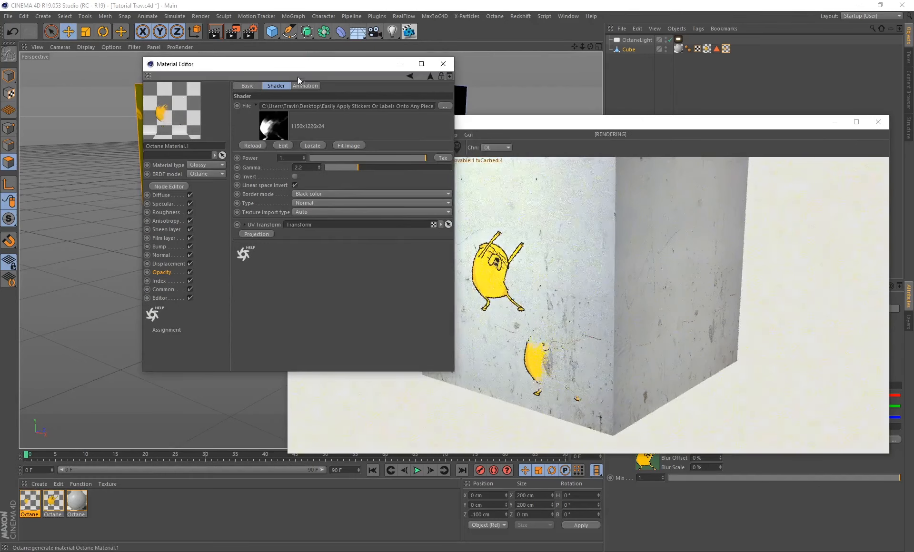
# - Replace the opacity image of Octane Material.1 with jake_alpha2.jpg and close the material's settings
pyautogui.moveTo(288, 67); pyautogui.dragTo(206, 105)
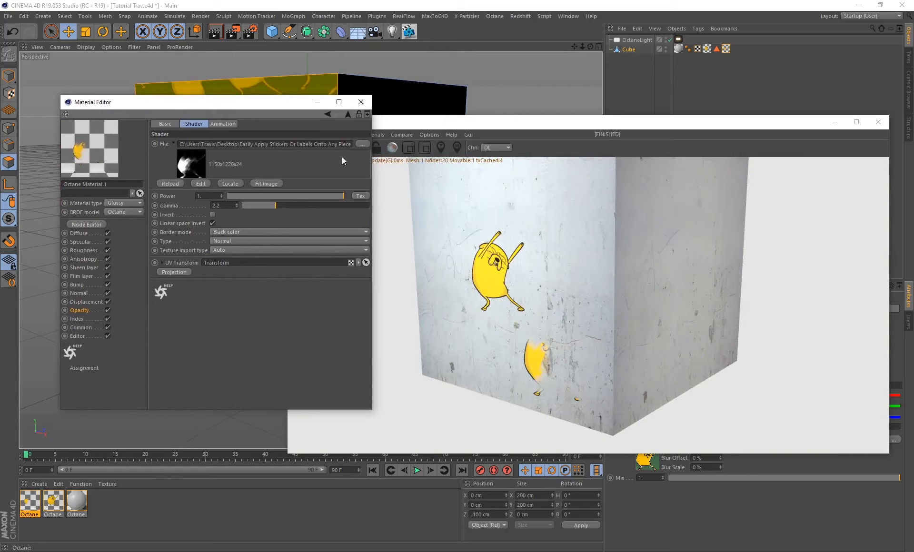
pyautogui.click(363, 143)
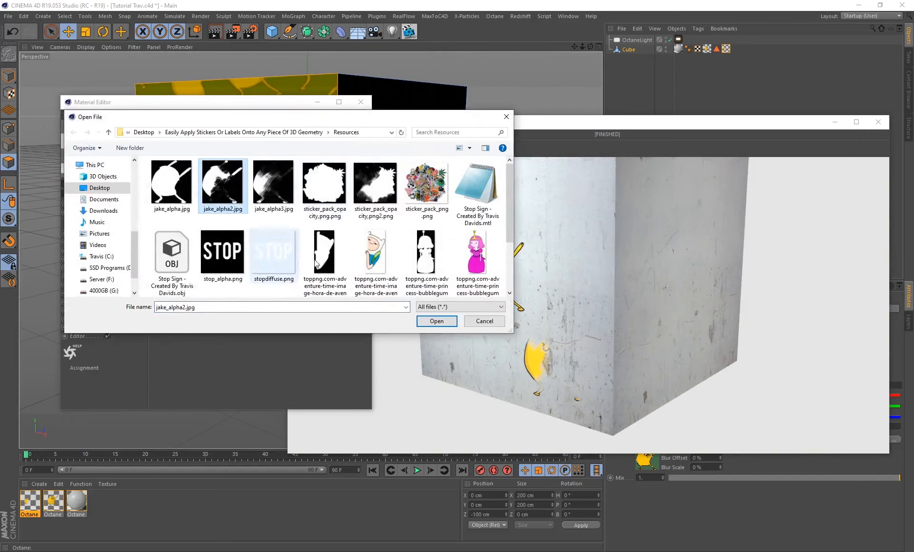
pyautogui.click(437, 321)
pyautogui.click(509, 314)
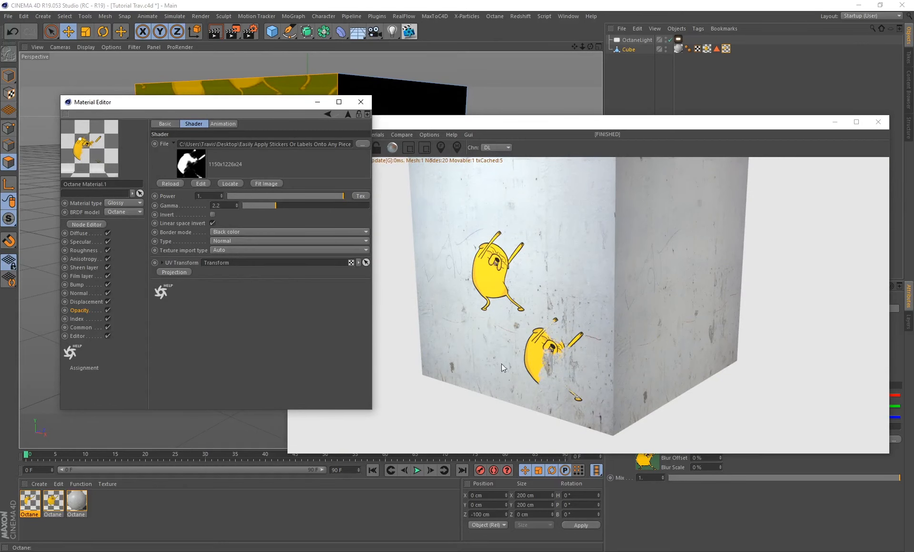
pyautogui.click(360, 102)
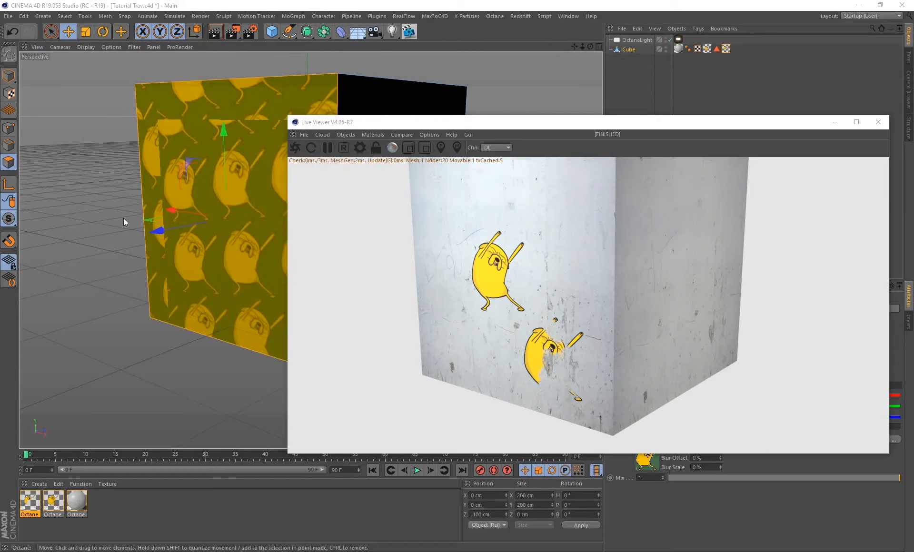
# - Add a plane, scale it down beside the cube and rotate it upright to face like the stickered side
pyautogui.click(271, 32)
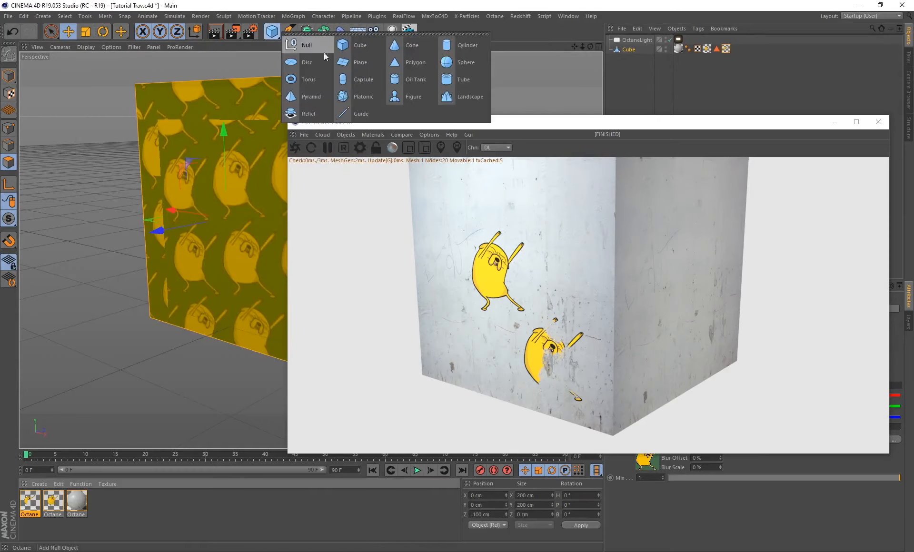
pyautogui.click(352, 59)
pyautogui.press('t')
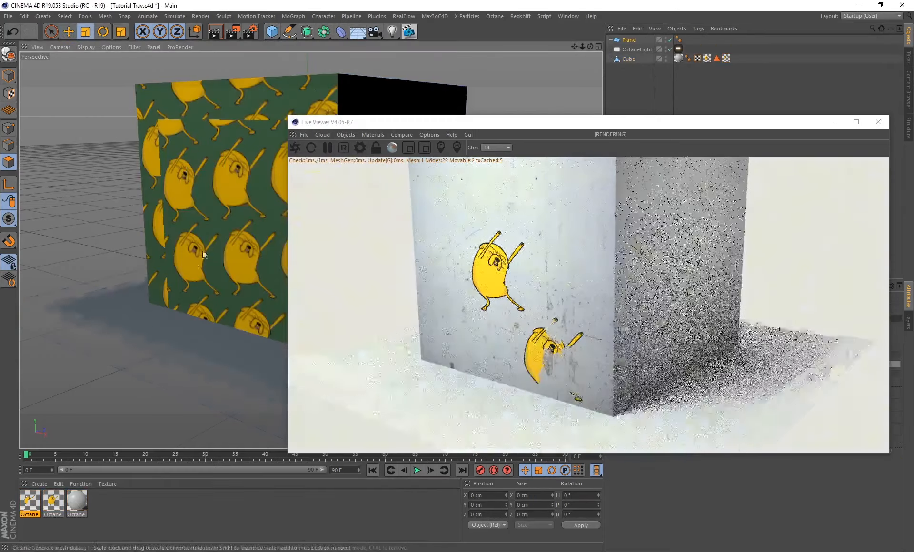
pyautogui.moveTo(232, 299); pyautogui.dragTo(32, 341)
pyautogui.press('r')
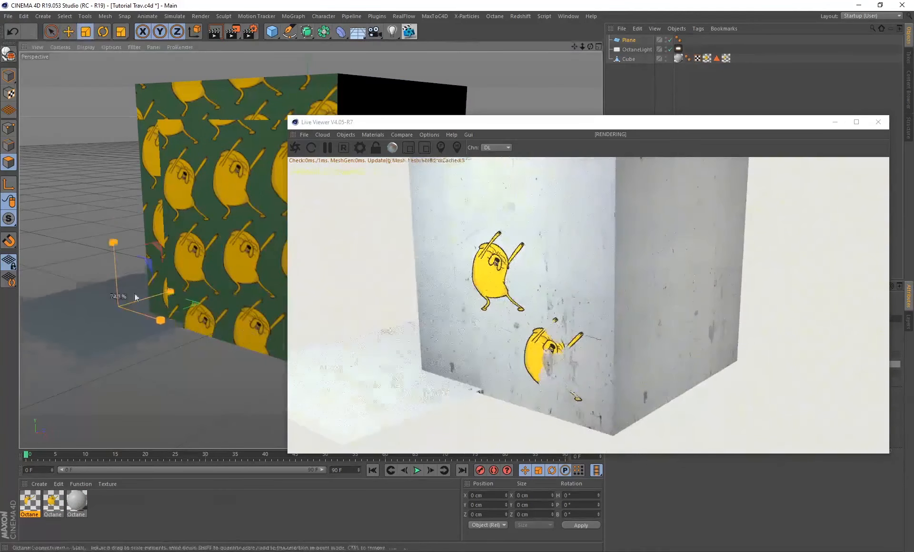
pyautogui.moveTo(71, 295); pyautogui.dragTo(66, 447)
# - Apply the intact sticker material to the plane and move the plane in front of the cube's stickered face, near its lower corner
pyautogui.click(52, 502)
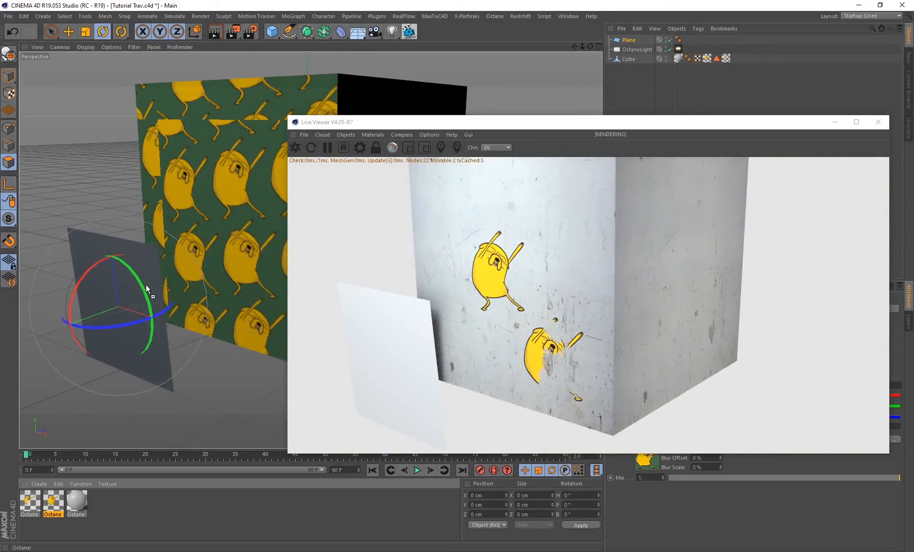
pyautogui.moveTo(146, 286); pyautogui.dragTo(146, 285)
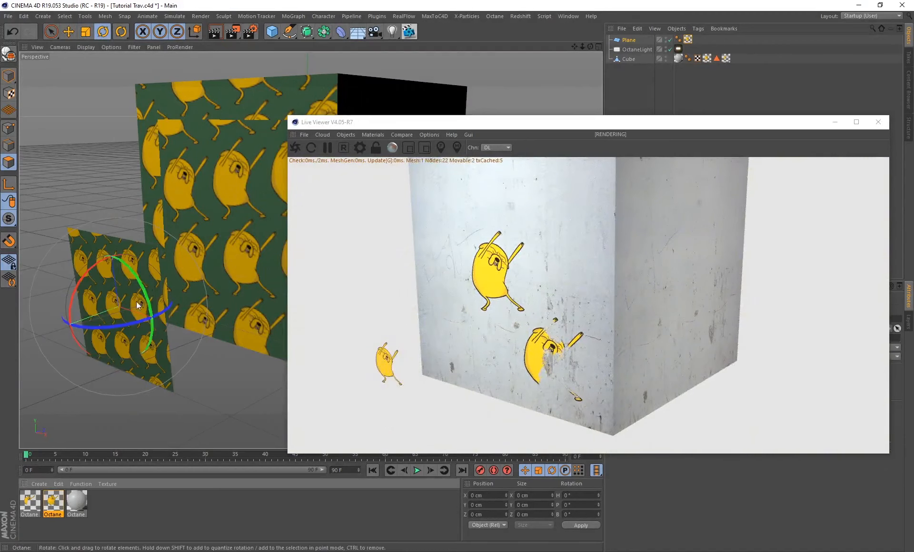
pyautogui.press('e')
pyautogui.moveTo(50, 333); pyautogui.dragTo(41, 314)
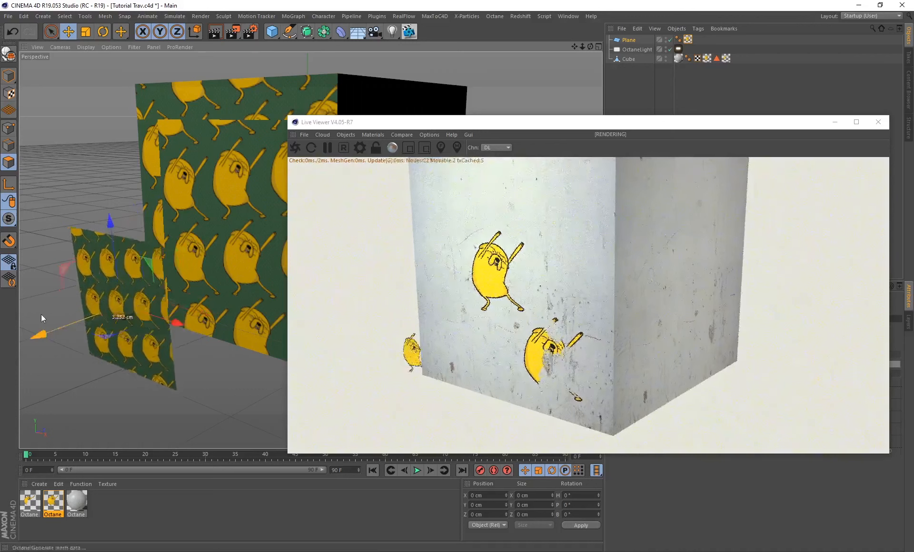
pyautogui.moveTo(178, 323); pyautogui.dragTo(253, 346)
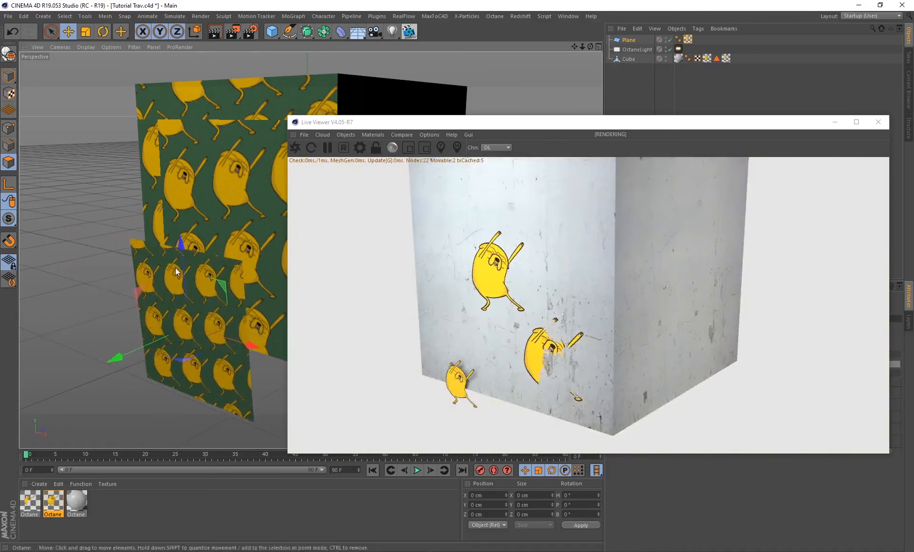
pyautogui.moveTo(176, 272); pyautogui.dragTo(174, 204)
# - Rotate the sticker plane slightly to align it with the cube's stickered face
pyautogui.press('r')
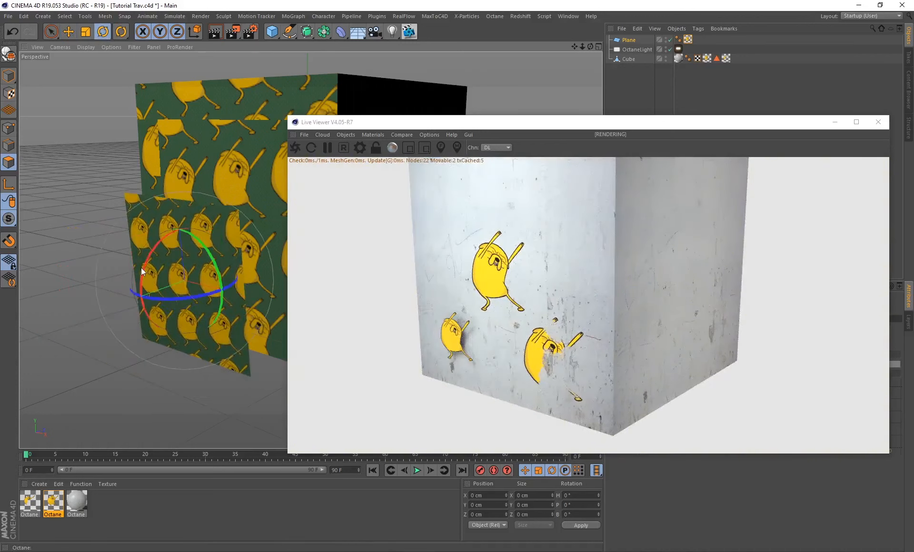
pyautogui.moveTo(143, 267); pyautogui.dragTo(146, 261)
pyautogui.press('e')
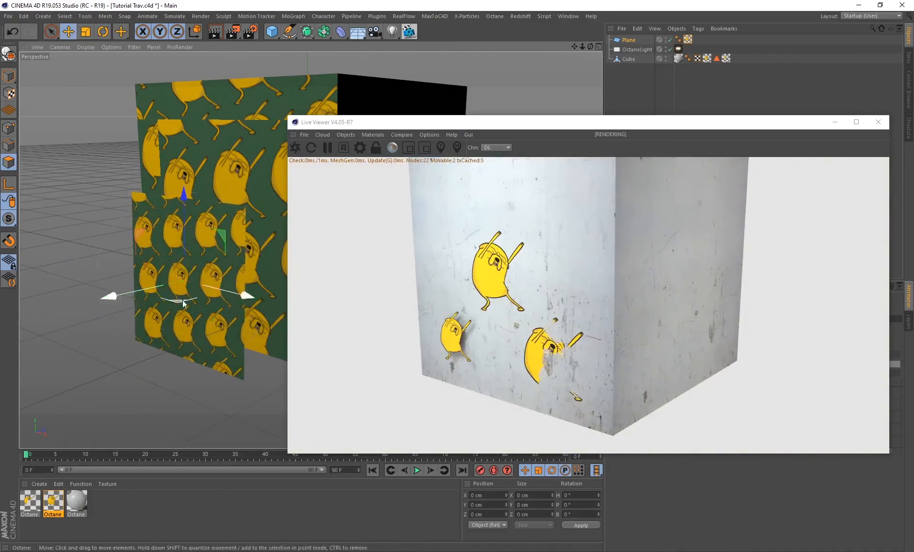
# - Move the sticker plane closer to the cube's stickered face and rotate it slightly to line up with that face
pyautogui.moveTo(122, 297); pyautogui.dragTo(129, 290)
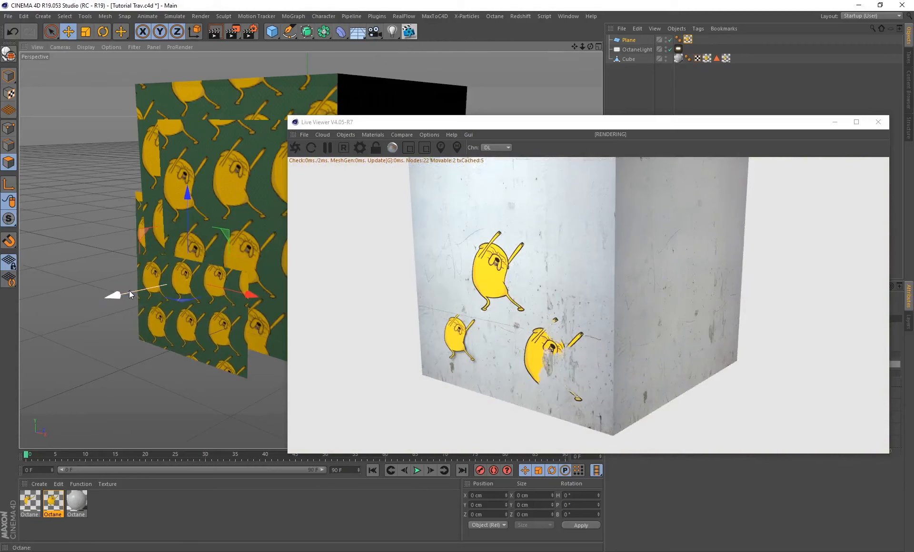
pyautogui.scroll(5, 170, 279)
pyautogui.scroll(2, 182, 276)
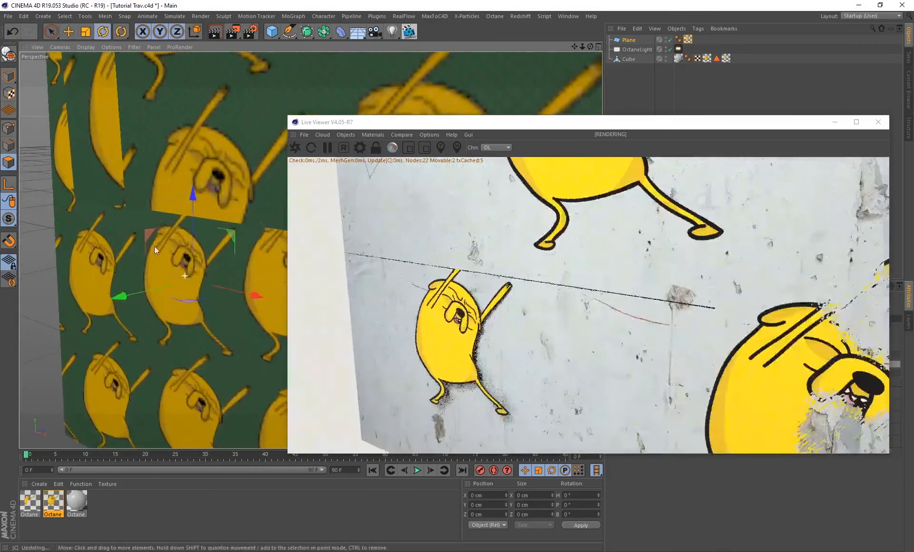
pyautogui.press('r')
pyautogui.moveTo(151, 274); pyautogui.dragTo(148, 275)
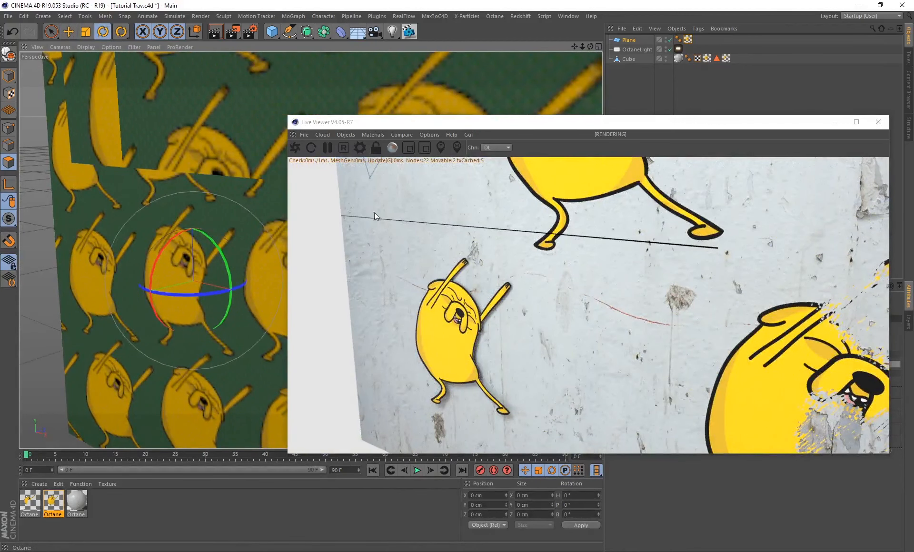
# - Nudge the sticker plane until it sits almost flush with the cube's face, undoing the last adjustment
pyautogui.press('e')
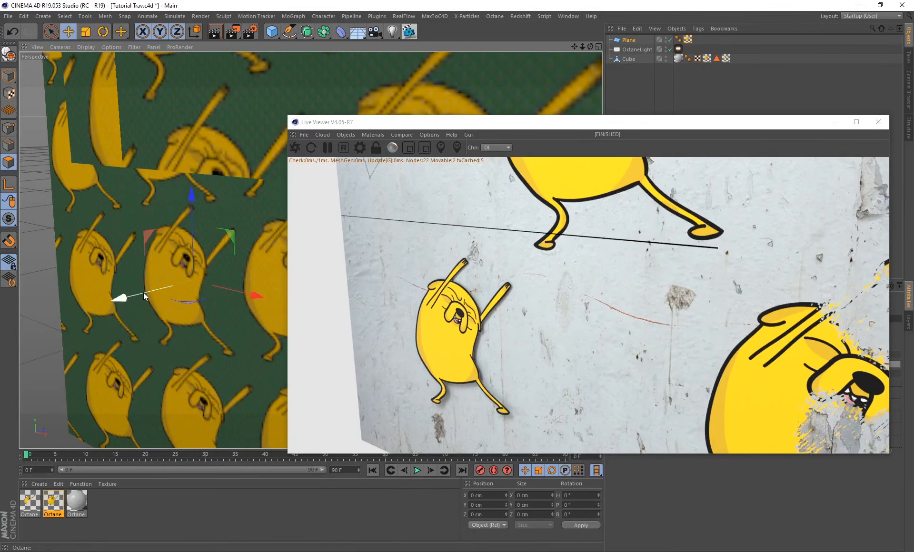
pyautogui.moveTo(144, 293)
pyautogui.mouseDown()
pyautogui.moveTo(153, 277)
pyautogui.moveTo(144, 293)
pyautogui.mouseUp()
pyautogui.press('r')
pyautogui.press('e')
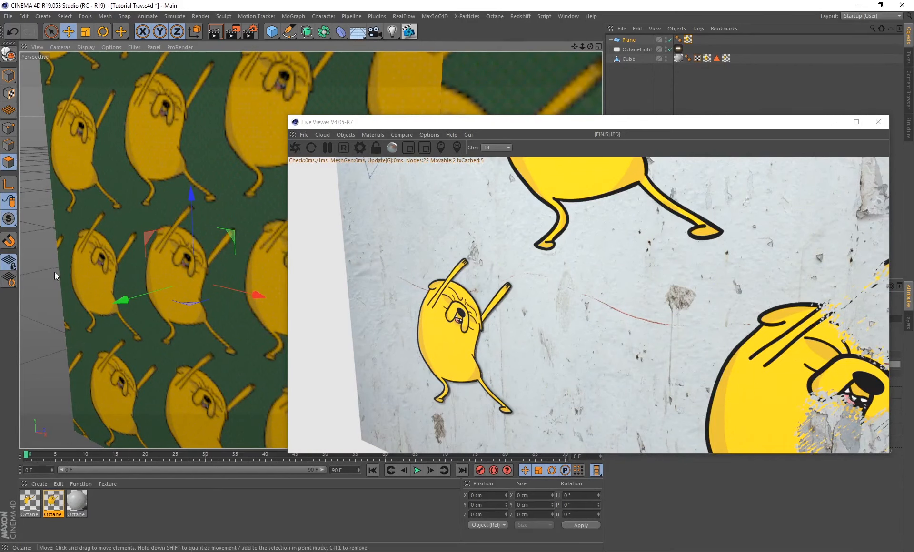
pyautogui.keyDown('alt'); pyautogui.moveTo(54, 272); pyautogui.dragTo(169, 255); pyautogui.keyUp('alt')
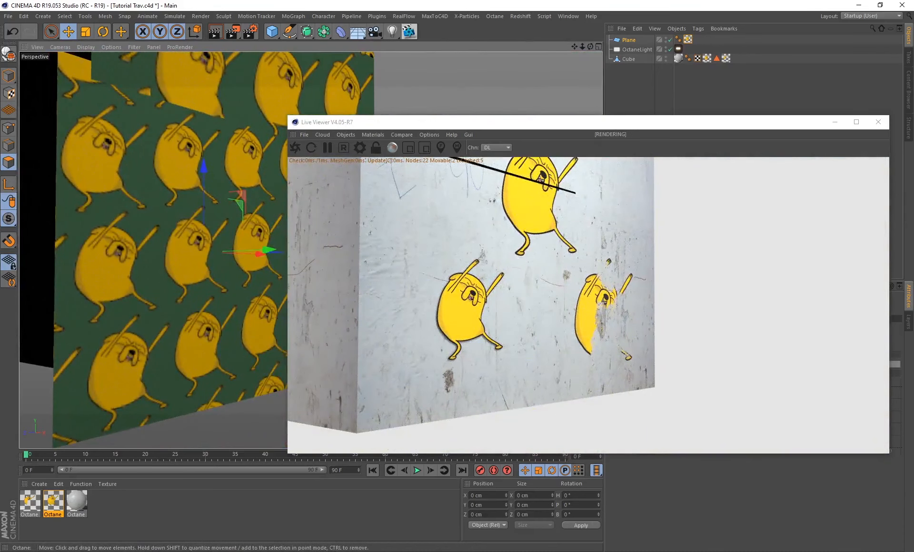
pyautogui.hotkey('ctrl', 'z')
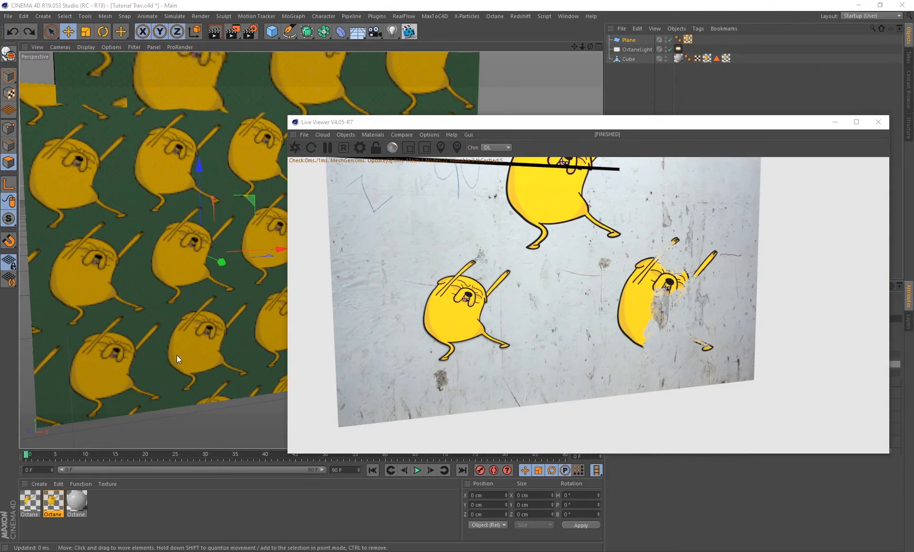
pyautogui.keyDown('alt'); pyautogui.moveTo(170, 420); pyautogui.dragTo(198, 406); pyautogui.keyUp('alt')
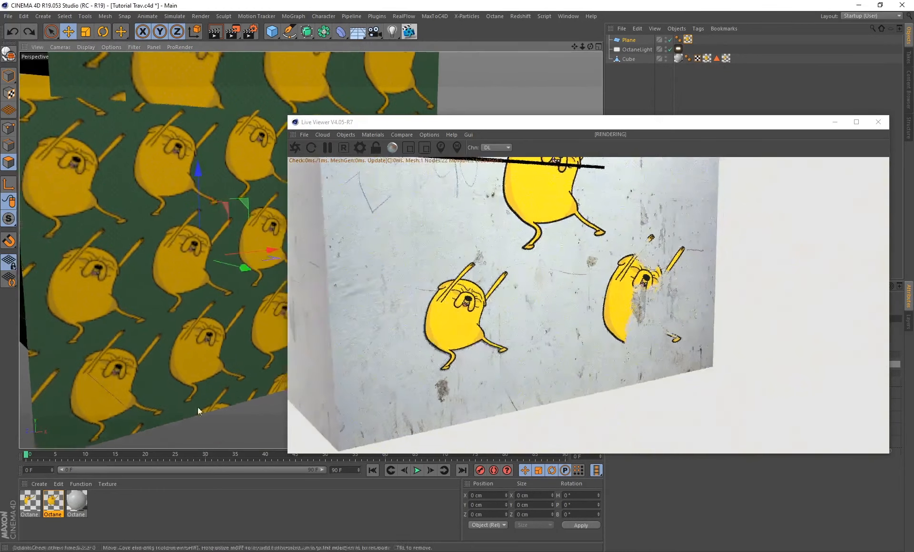
# - Convert the sticker plane into an editable polygon mesh
pyautogui.click(629, 42)
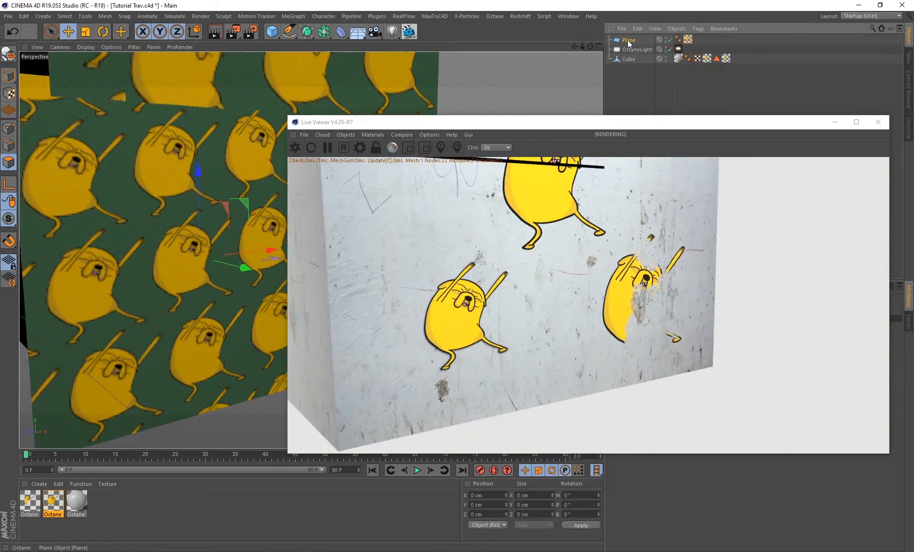
pyautogui.press('c')
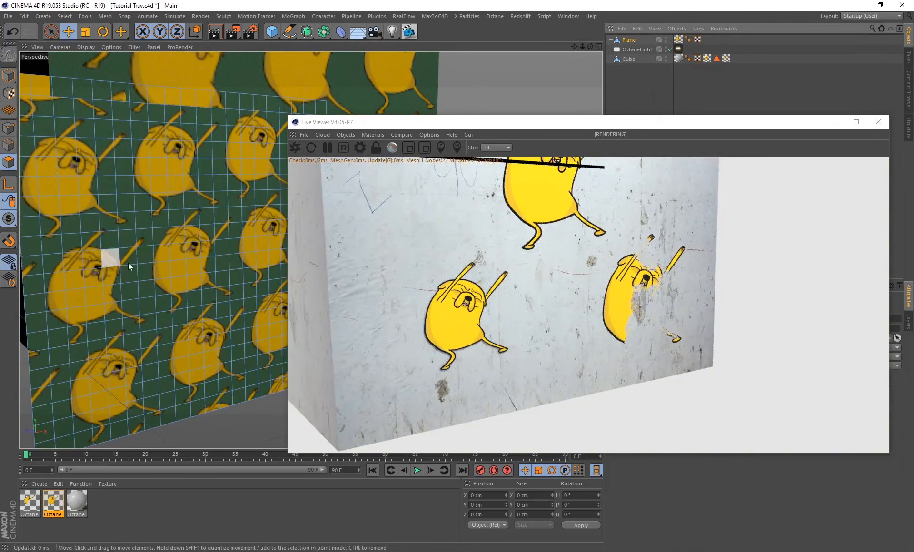
pyautogui.keyDown('alt'); pyautogui.moveTo(189, 232); pyautogui.dragTo(207, 279); pyautogui.keyUp('alt')
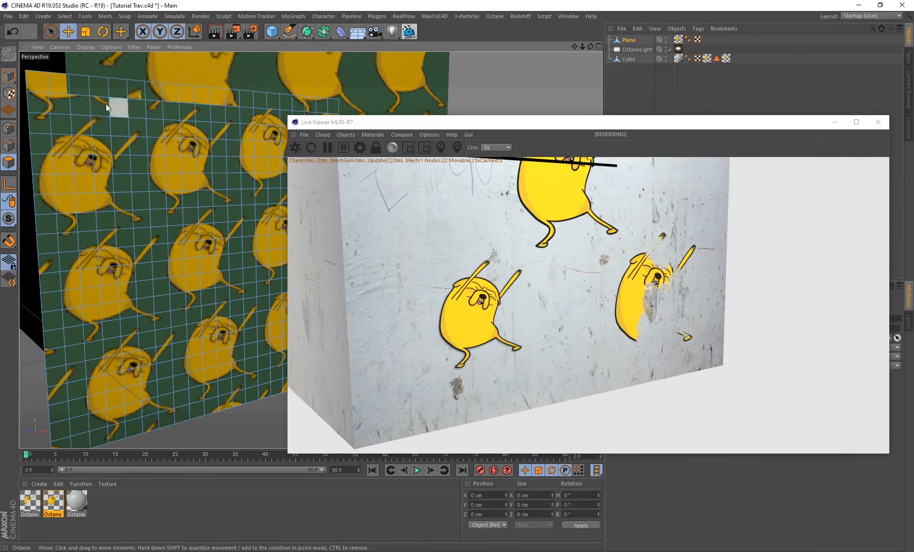
pyautogui.keyDown('alt'); pyautogui.moveTo(103, 255); pyautogui.dragTo(170, 275); pyautogui.keyUp('alt')
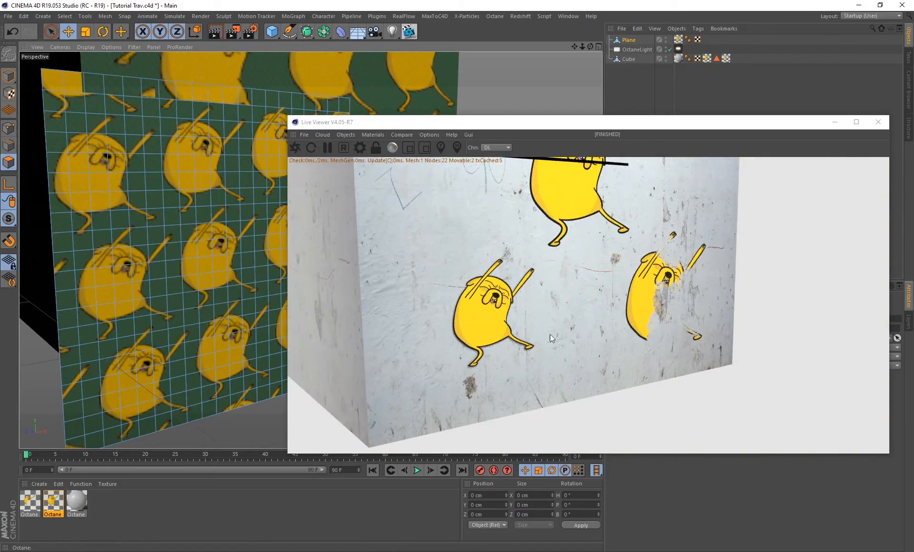
# - Select the polygons around the plane sticker's head with Live Selection, tilt them out of the plane and move them outward about 4.06 cm
pyautogui.click(50, 32)
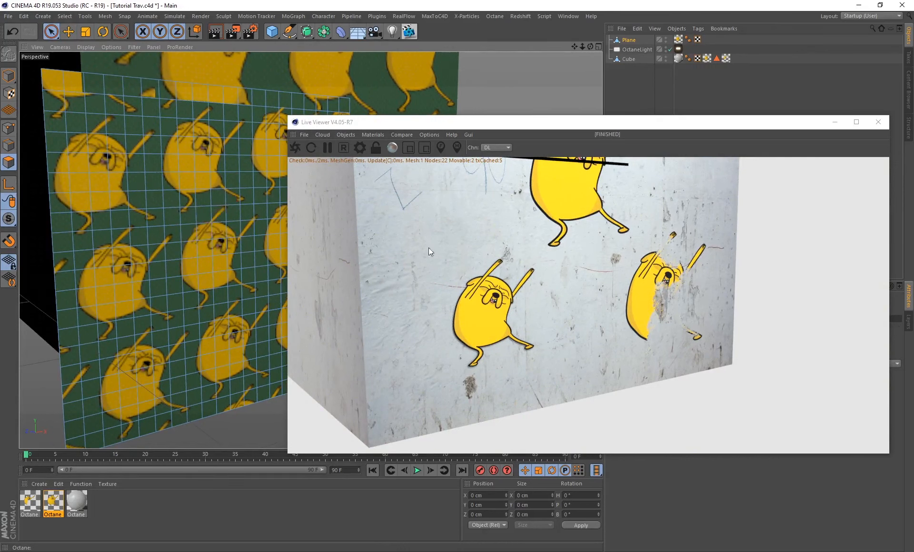
pyautogui.moveTo(223, 217); pyautogui.dragTo(213, 218)
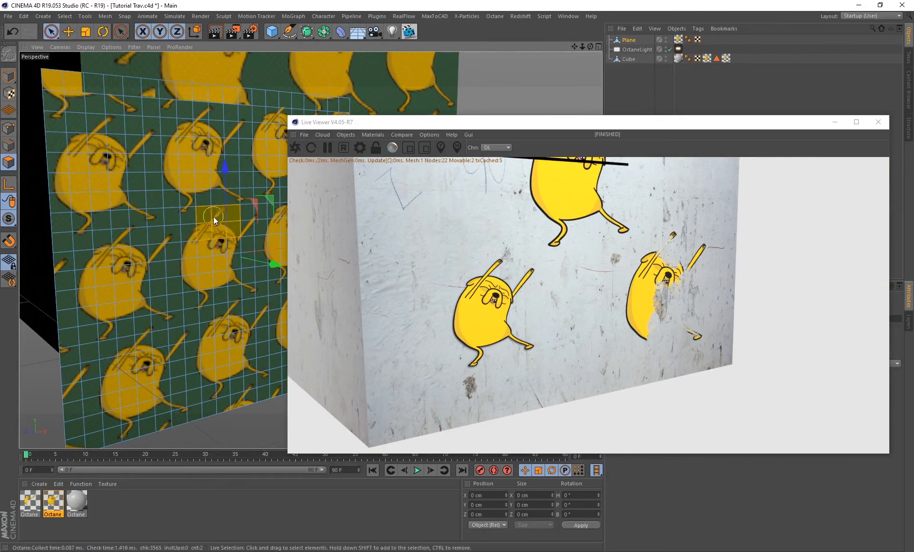
pyautogui.click(187, 252)
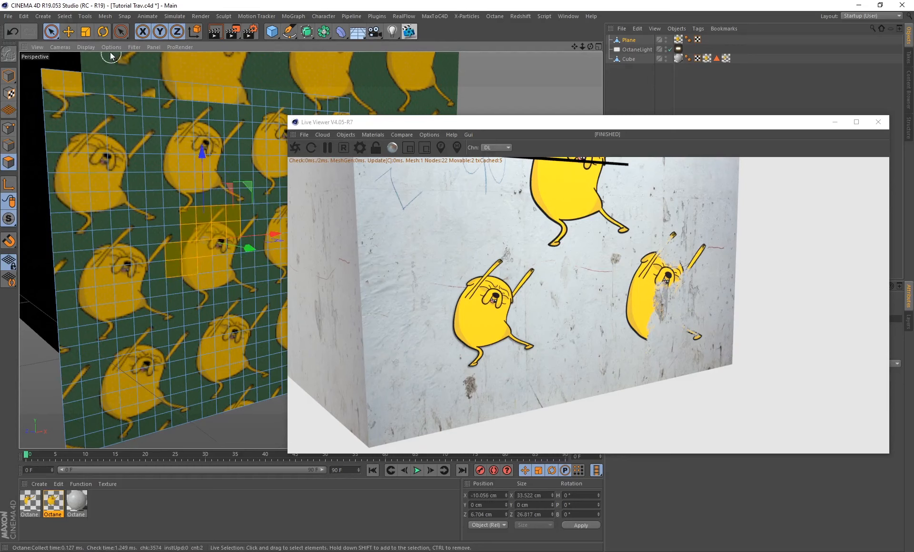
pyautogui.click(103, 31)
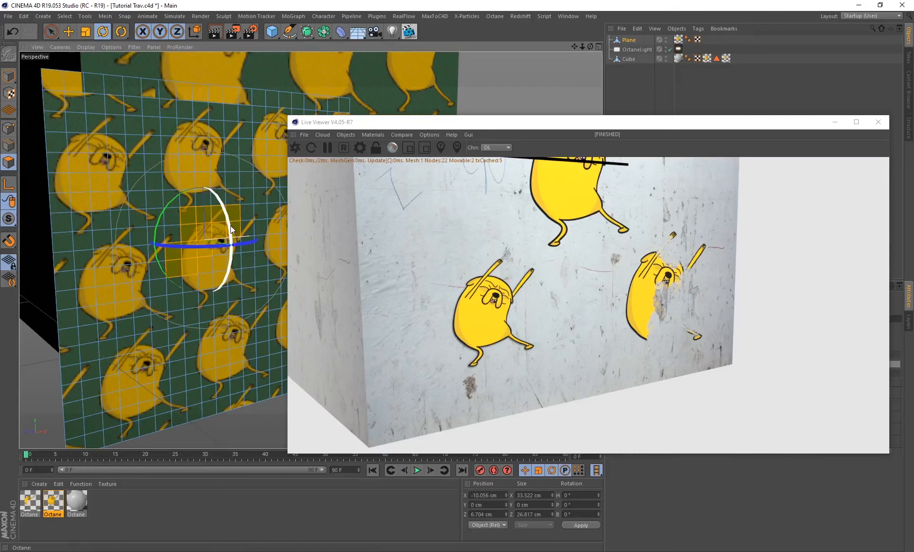
pyautogui.moveTo(230, 225); pyautogui.dragTo(207, 370)
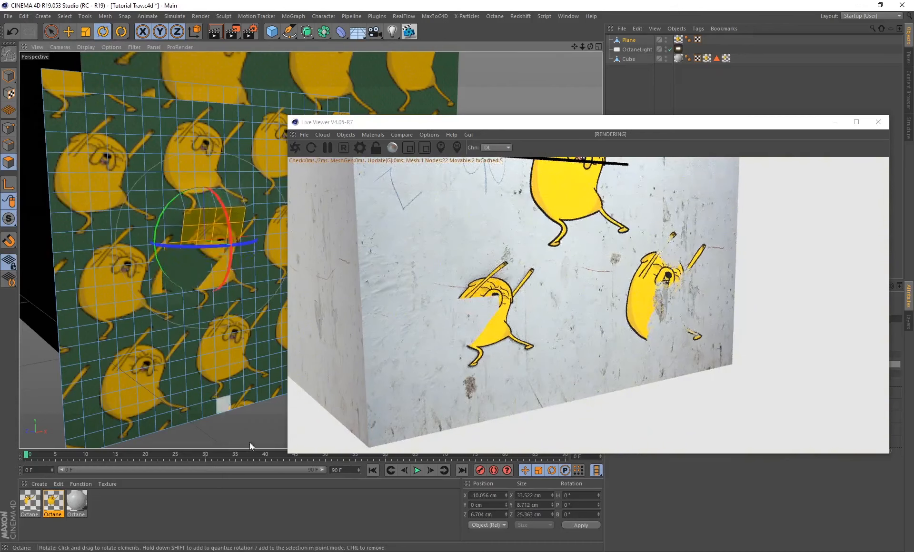
pyautogui.keyDown('alt'); pyautogui.moveTo(249, 446); pyautogui.dragTo(247, 318); pyautogui.keyUp('alt')
pyautogui.press('e')
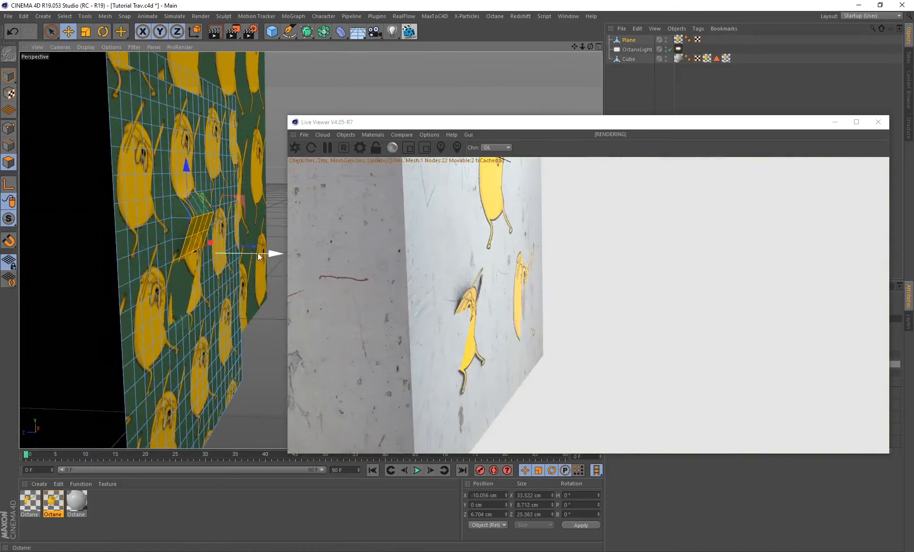
pyautogui.moveTo(258, 253); pyautogui.dragTo(269, 258)
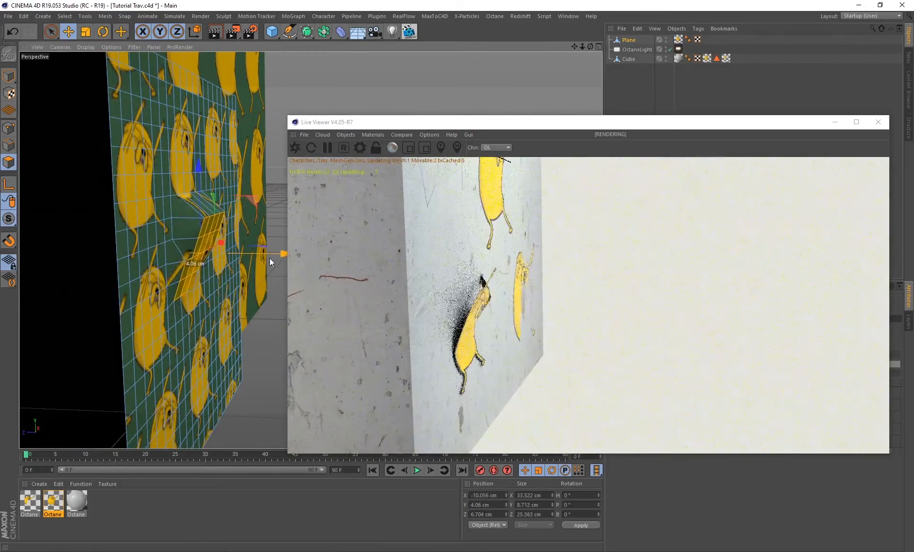
# - Examine the sticker's lifted area and its shadow on the cube from several angles
pyautogui.keyDown('alt'); pyautogui.moveTo(224, 292); pyautogui.dragTo(224, 285); pyautogui.keyUp('alt')
pyautogui.scroll(5, 225, 266)
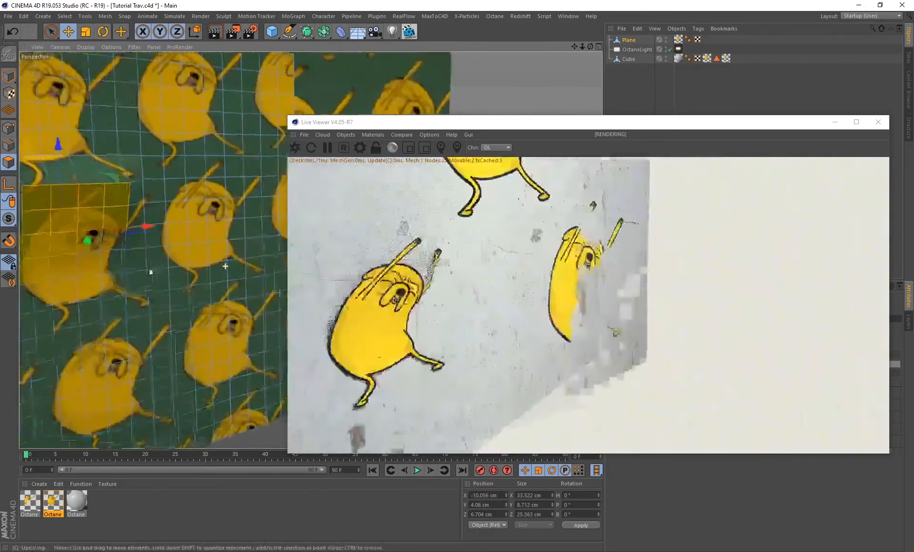
pyautogui.keyDown('alt'); pyautogui.moveTo(150, 272); pyautogui.dragTo(12, 321); pyautogui.keyUp('alt')
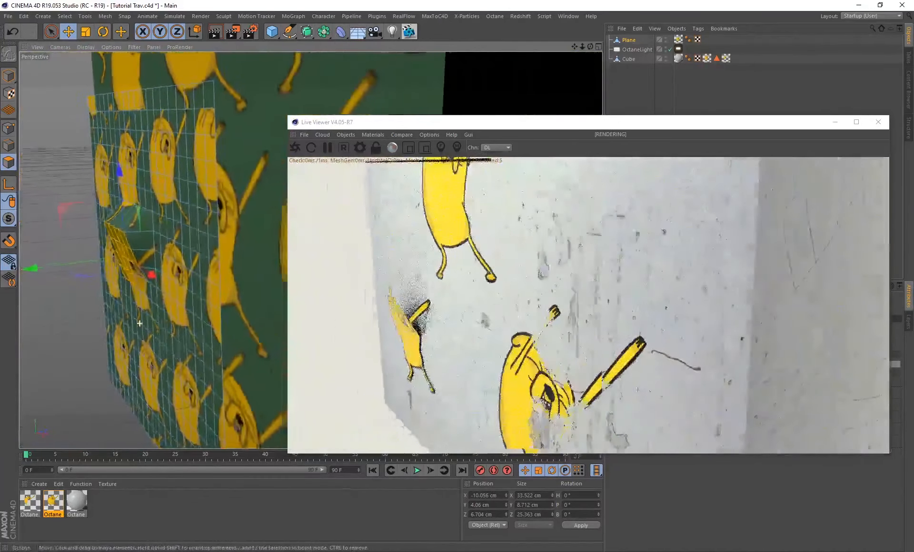
pyautogui.keyDown('alt'); pyautogui.moveTo(140, 323); pyautogui.dragTo(60, 330); pyautogui.keyUp('alt')
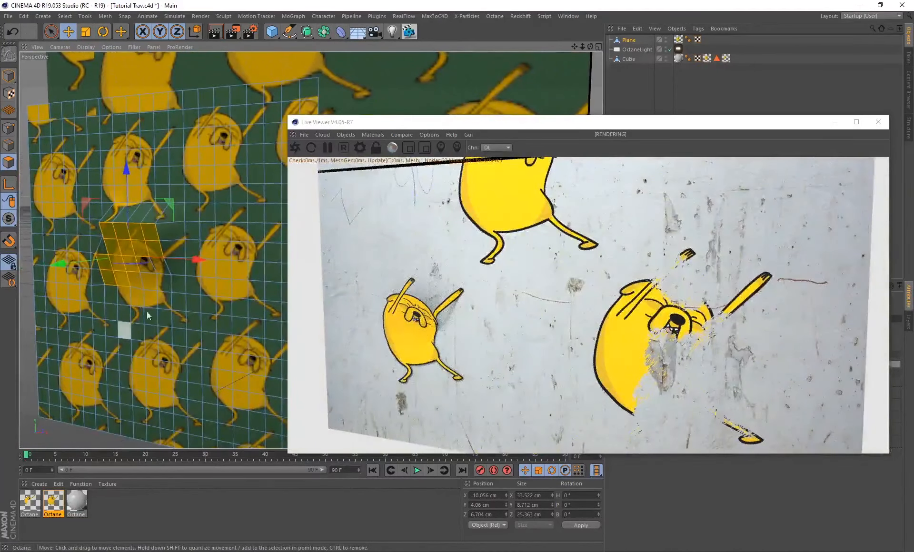
pyautogui.moveTo(148, 316)
pyautogui.keyDown('alt'); pyautogui.mouseDown()
pyautogui.moveTo(173, 324)
pyautogui.moveTo(142, 329)
pyautogui.mouseUp(); pyautogui.keyUp('alt')
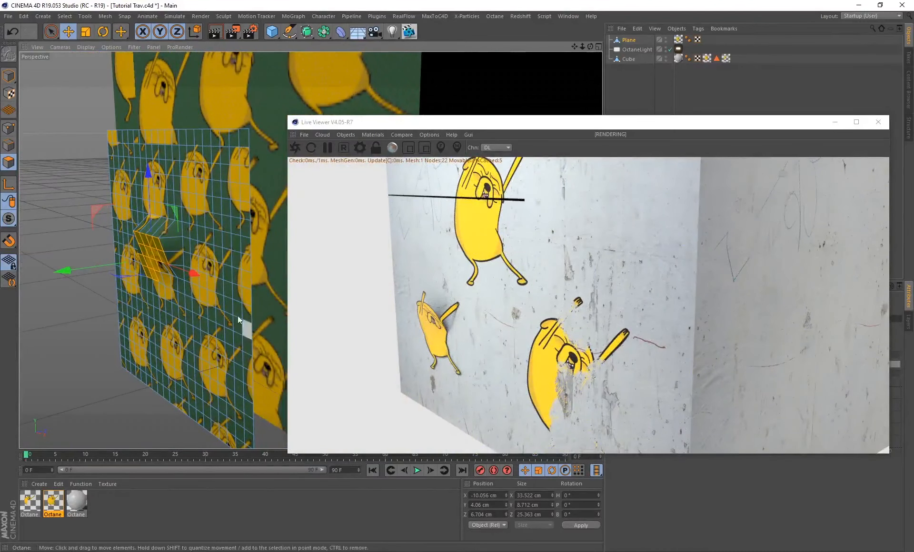
pyautogui.moveTo(145, 324)
pyautogui.keyDown('alt'); pyautogui.mouseDown()
pyautogui.moveTo(119, 319)
pyautogui.moveTo(142, 321)
pyautogui.mouseUp(); pyautogui.keyUp('alt')
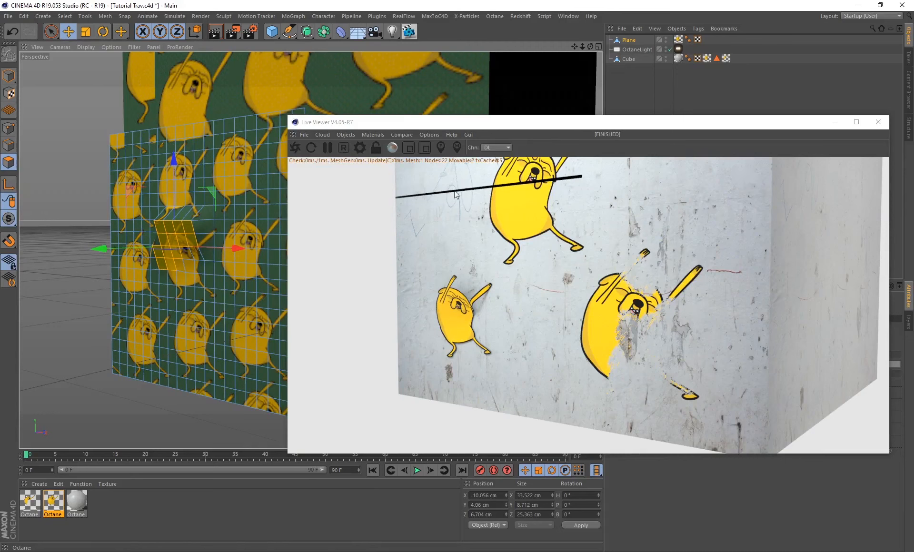
# - Select the uppermost rows of the plane's polygons with Live Selection and pull them outward about 4.2 cm
pyautogui.click(51, 32)
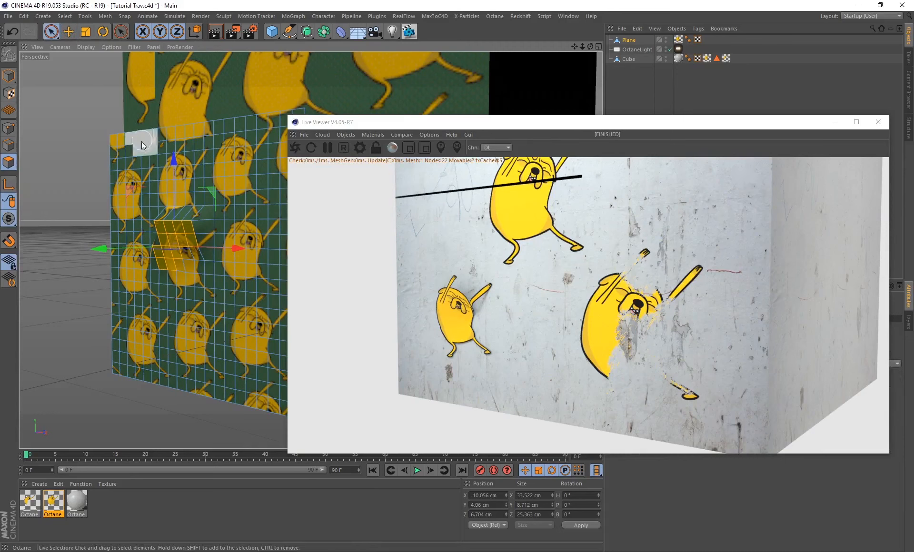
pyautogui.moveTo(126, 145)
pyautogui.mouseDown()
pyautogui.moveTo(296, 128)
pyautogui.moveTo(235, 127)
pyautogui.moveTo(291, 121)
pyautogui.moveTo(104, 129)
pyautogui.moveTo(269, 148)
pyautogui.mouseUp()
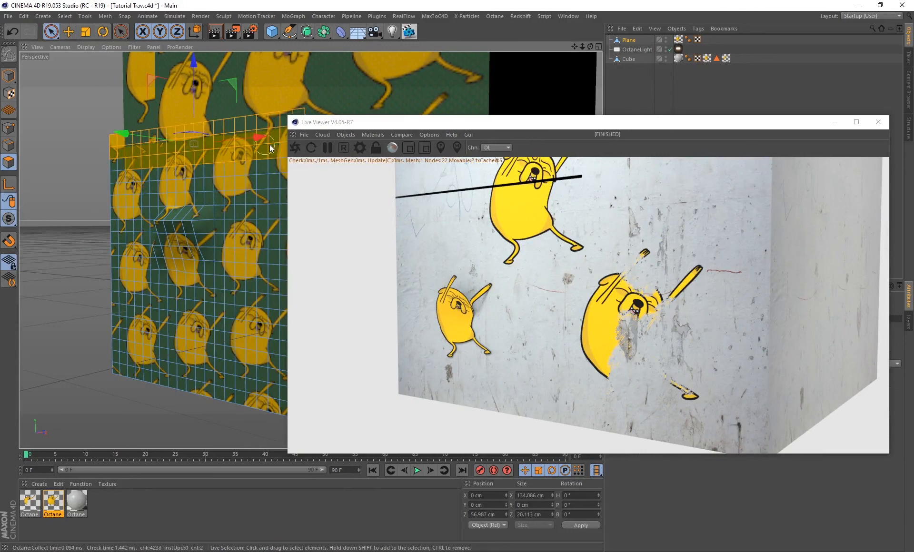
pyautogui.moveTo(148, 137); pyautogui.dragTo(139, 135)
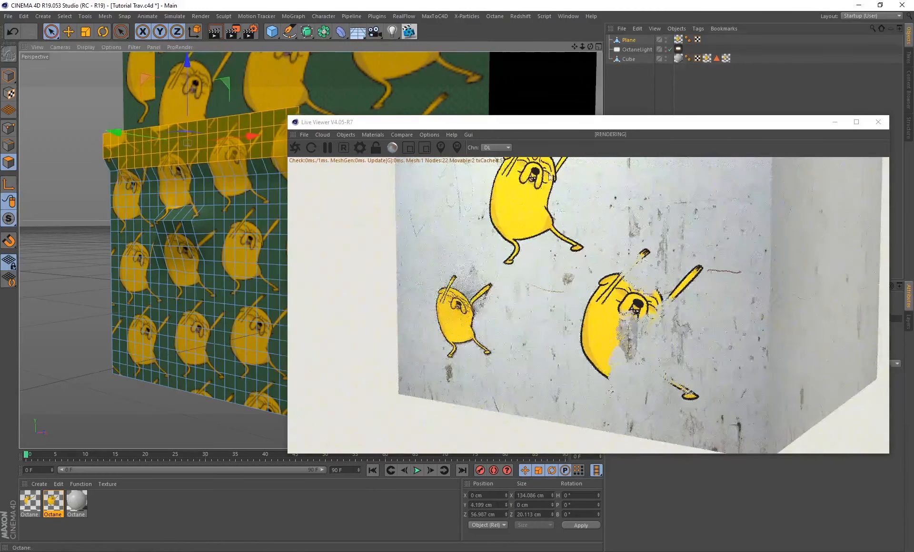
pyautogui.keyDown('alt'); pyautogui.moveTo(62, 352); pyautogui.dragTo(143, 328); pyautogui.keyUp('alt')
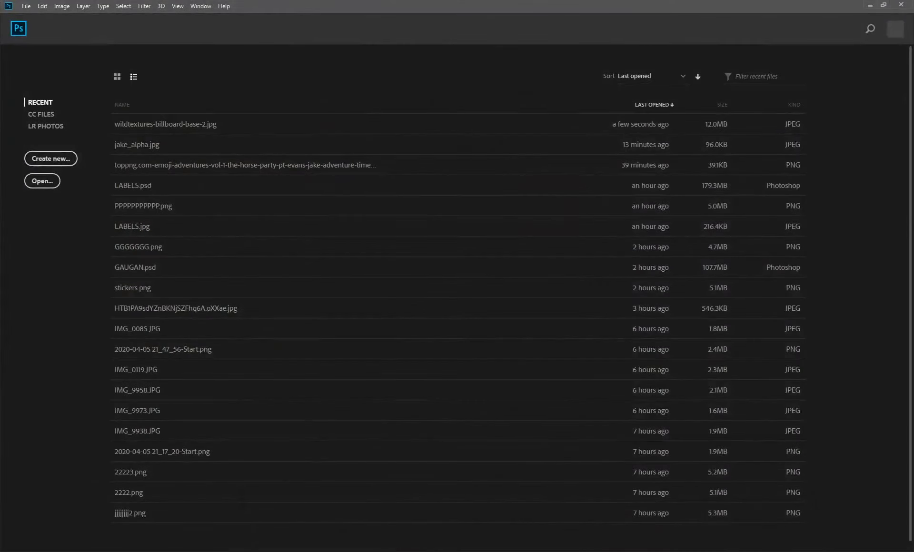
# - Switch to Photoshop and open wildtextures-billboard-base-2.jpg from the Resources folder
pyautogui.click(289, 530)
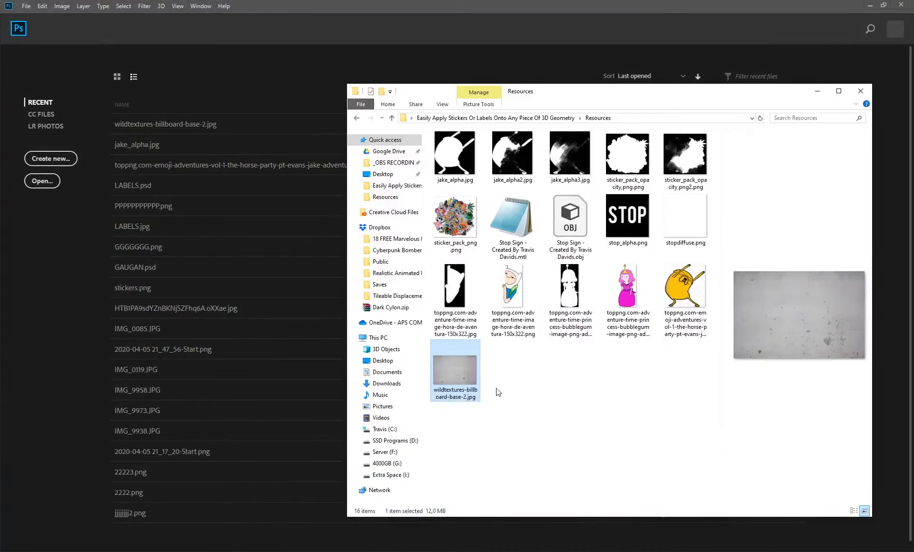
pyautogui.click(465, 395)
pyautogui.moveTo(440, 367); pyautogui.dragTo(75, 315)
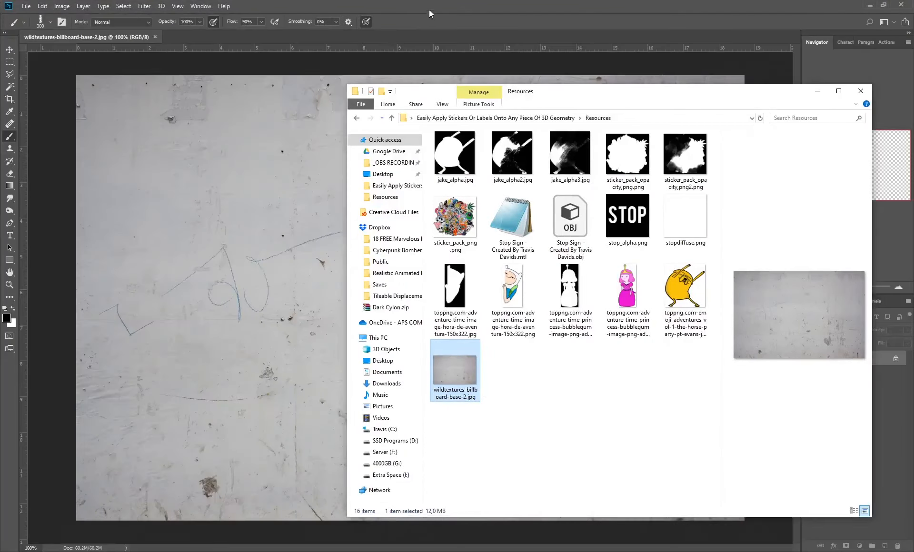
pyautogui.click(404, 39)
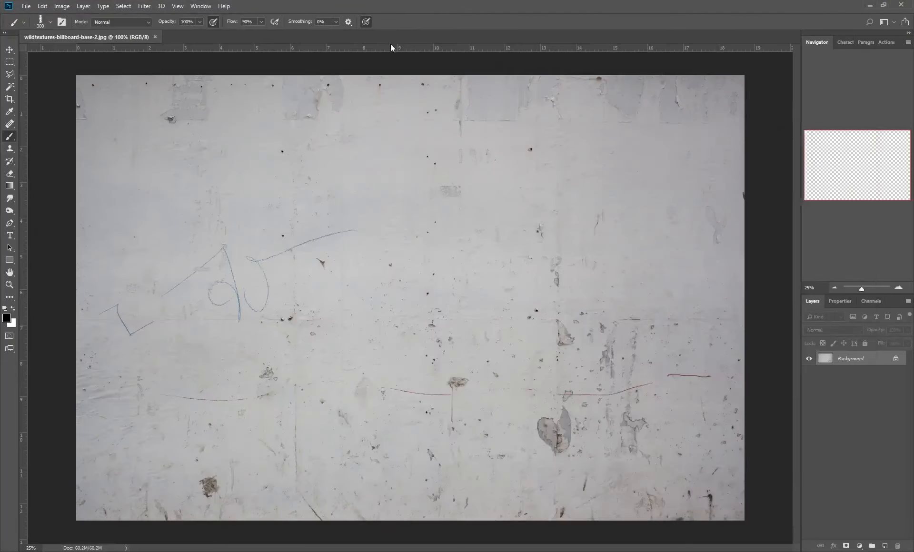
# - Apply a Levels adjustment to the concrete texture, raising the black input level strongly to deepen the dark marks
pyautogui.click(62, 6)
pyautogui.moveTo(73, 32)
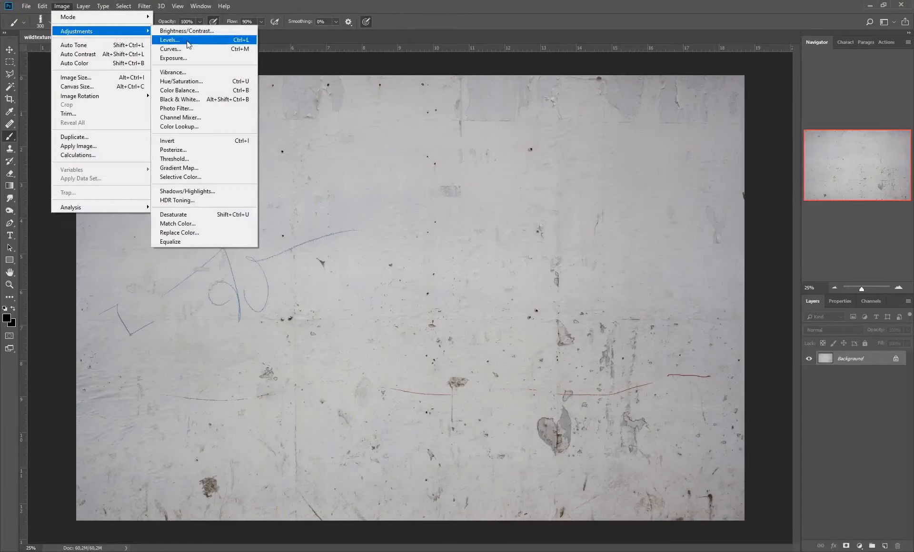
pyautogui.click(171, 39)
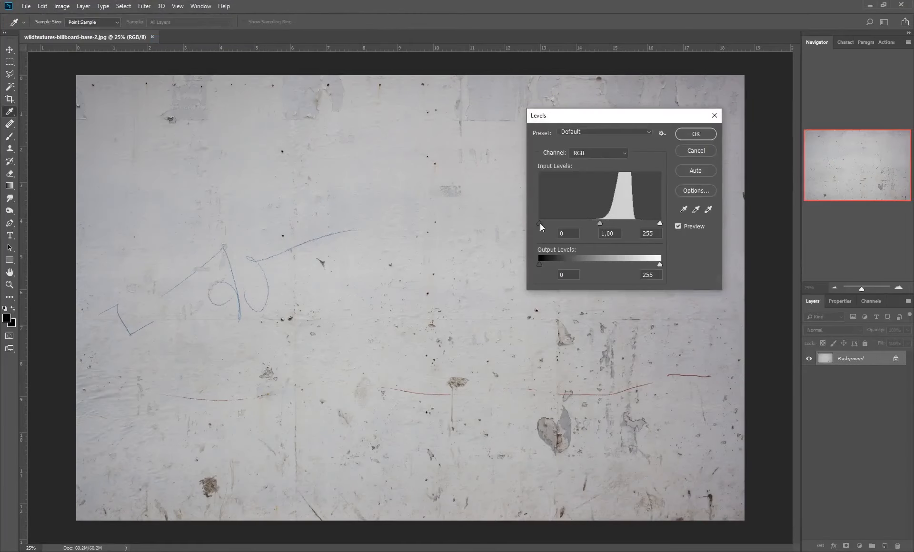
pyautogui.moveTo(540, 223); pyautogui.dragTo(649, 224)
pyautogui.click(709, 134)
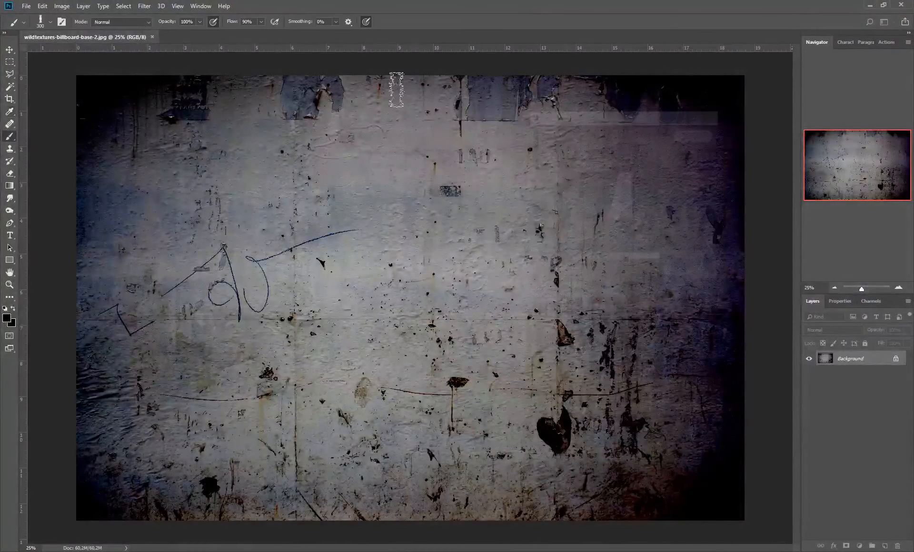
# - Desaturate the contrast-boosted concrete texture
pyautogui.click(59, 6)
pyautogui.moveTo(84, 30)
pyautogui.click(198, 215)
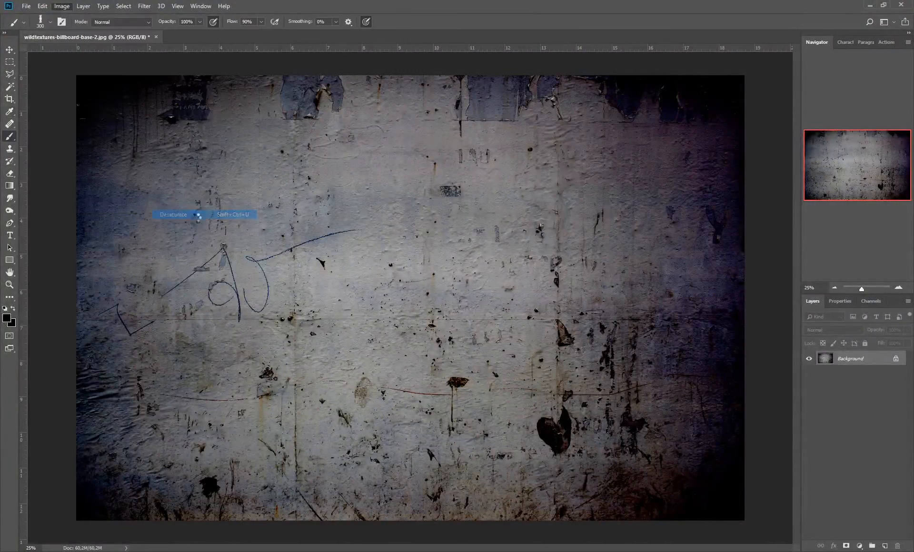
# - Apply Levels to the desaturated concrete texture with input levels of 62 black, 1,43 midtone and 105 white
pyautogui.click(62, 6)
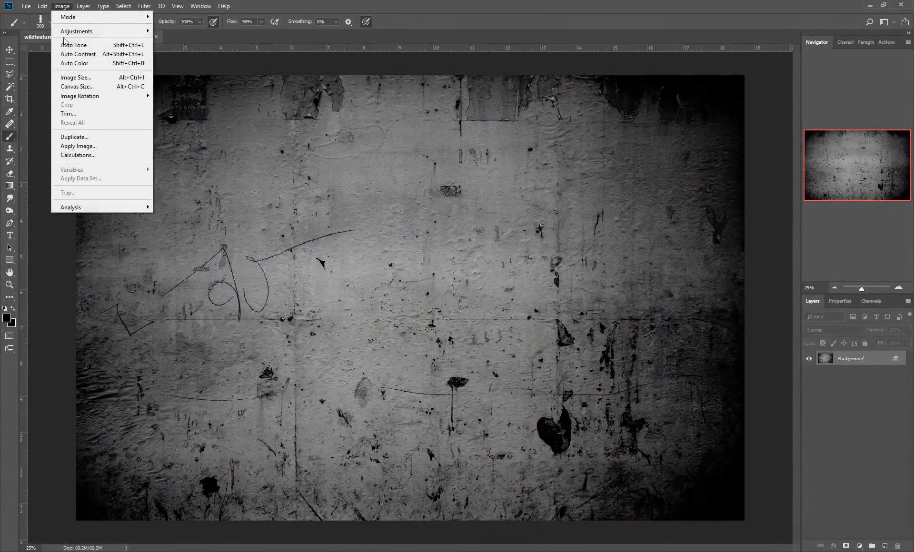
pyautogui.moveTo(76, 31)
pyautogui.click(174, 40)
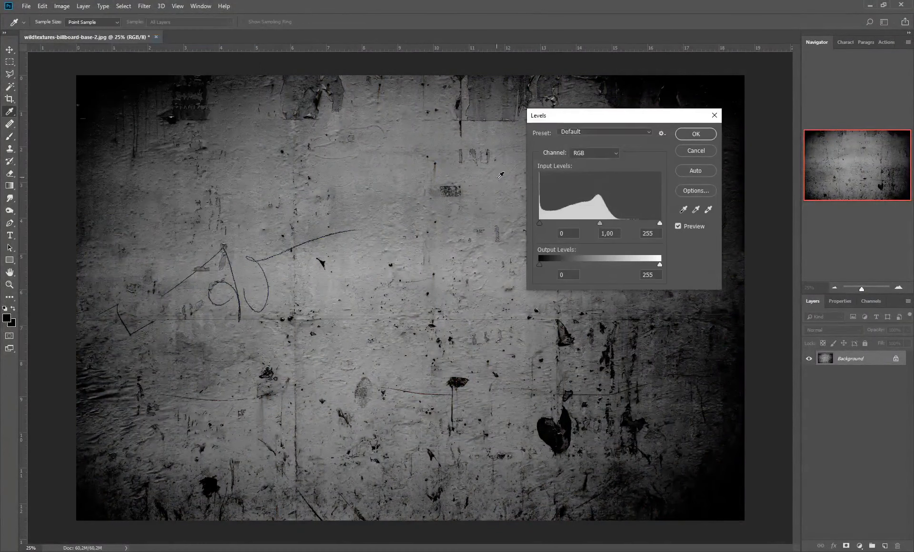
pyautogui.moveTo(539, 222); pyautogui.dragTo(593, 222)
pyautogui.moveTo(659, 222); pyautogui.dragTo(589, 224)
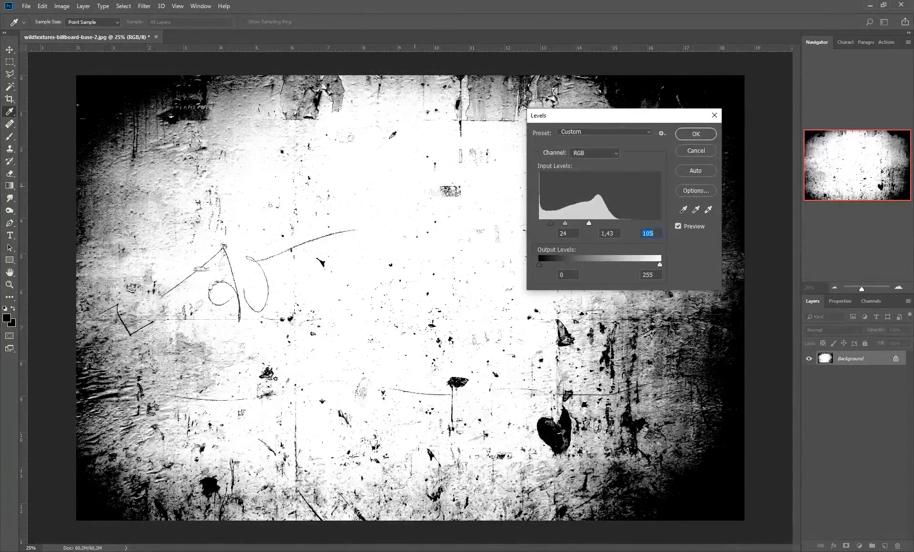
pyautogui.moveTo(552, 223); pyautogui.dragTo(568, 229)
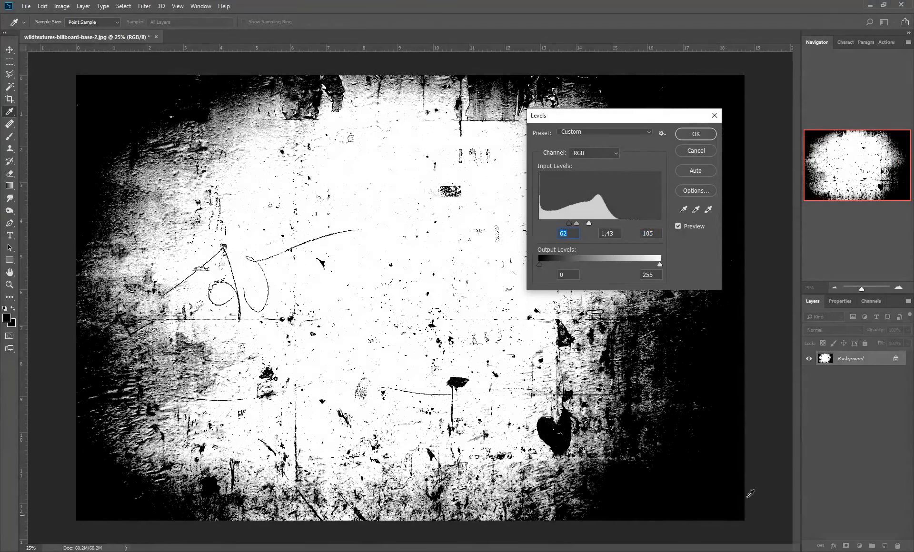
pyautogui.click(695, 134)
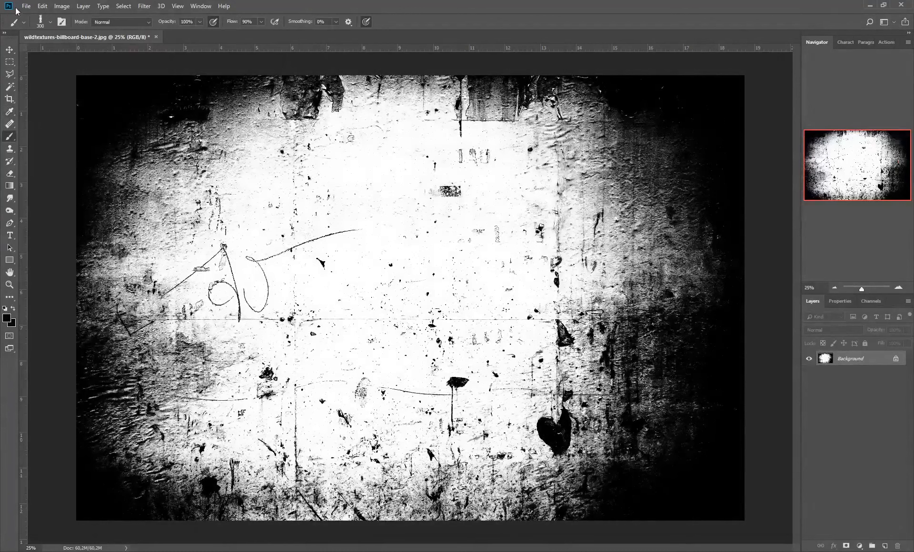
# - Save the black-and-white texture as wildtextures-billboard-base-2_alpha.jpg in the Resources folder with JPEG quality below maximum
pyautogui.click(26, 6)
pyautogui.click(55, 112)
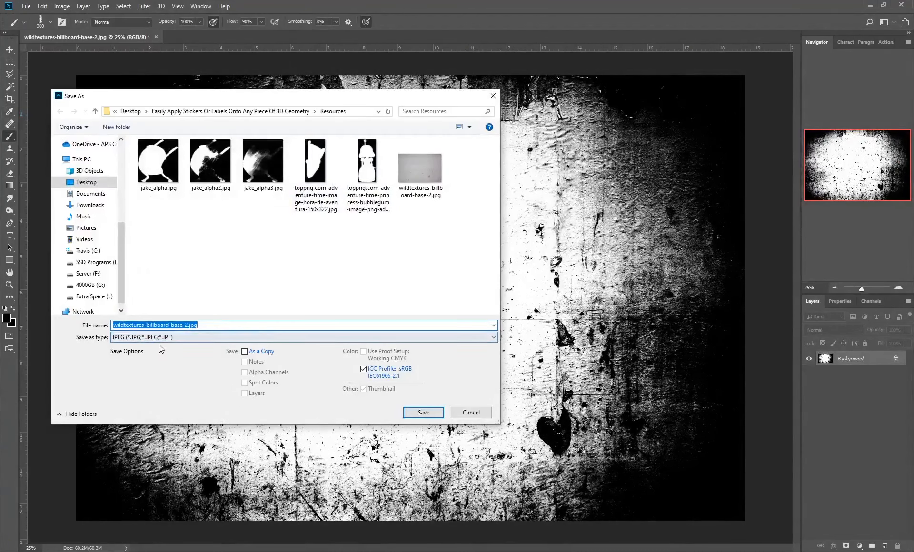
pyautogui.click(161, 325)
pyautogui.write('_')
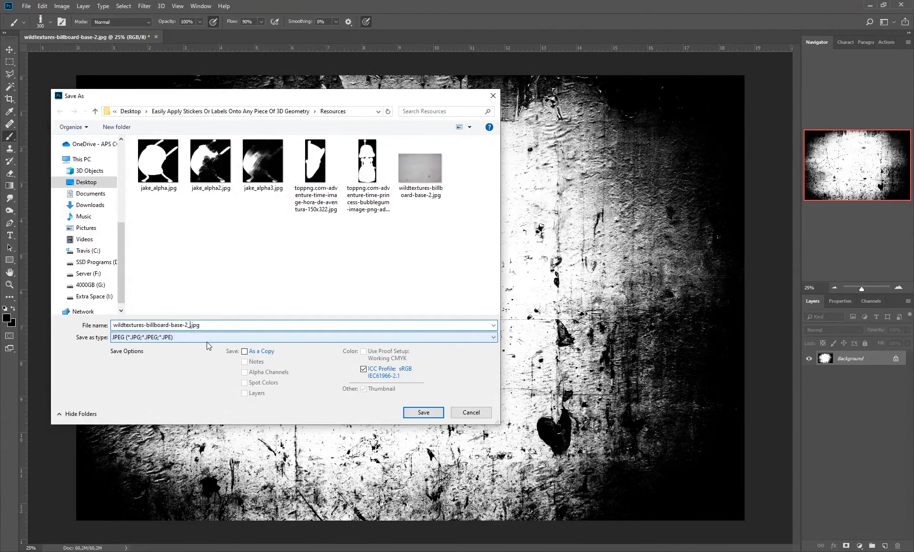
pyautogui.write('alpha')
pyautogui.click(423, 412)
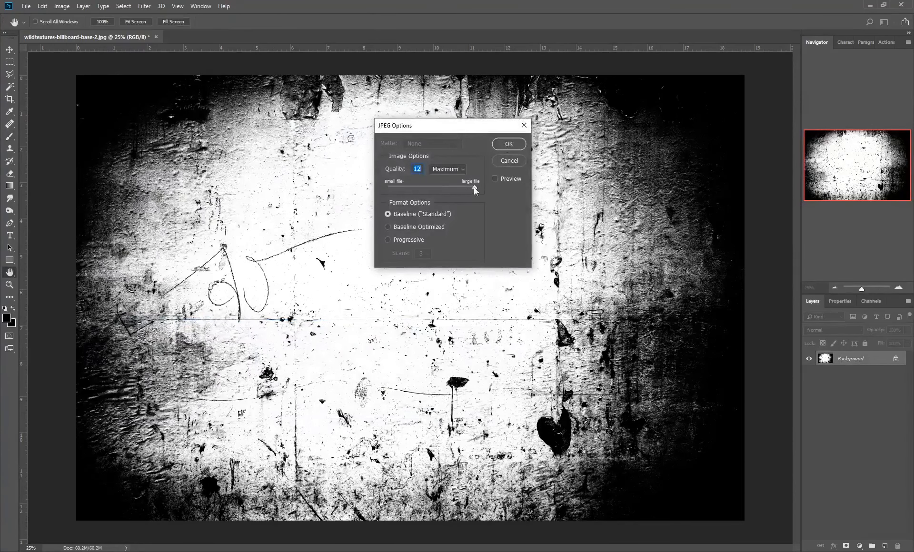
pyautogui.moveTo(475, 190); pyautogui.dragTo(454, 189)
pyautogui.click(516, 149)
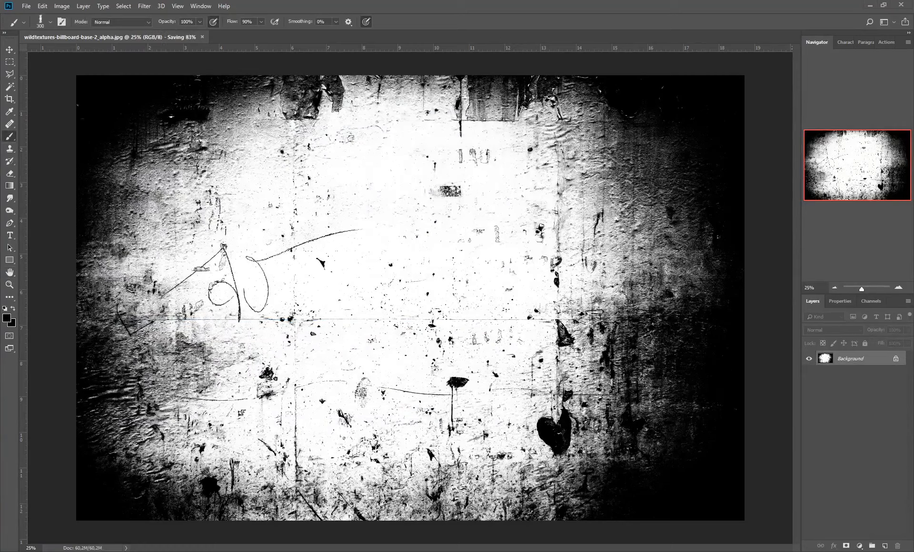
# - Switch to Cinema 4D and duplicate the Octane sticker material
pyautogui.click(742, 518)
pyautogui.click(40, 484)
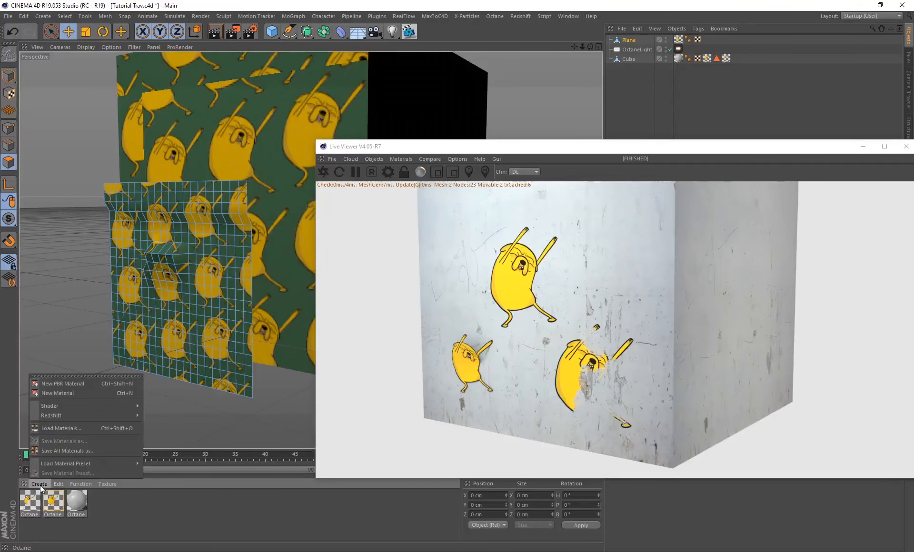
pyautogui.click(103, 516)
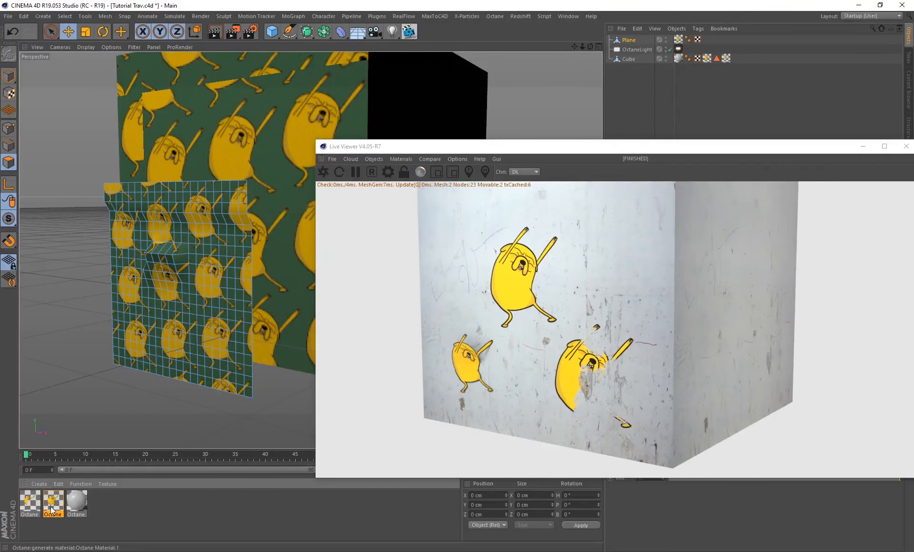
pyautogui.hotkey('ctrl', 'c')
pyautogui.hotkey('ctrl', 'v')
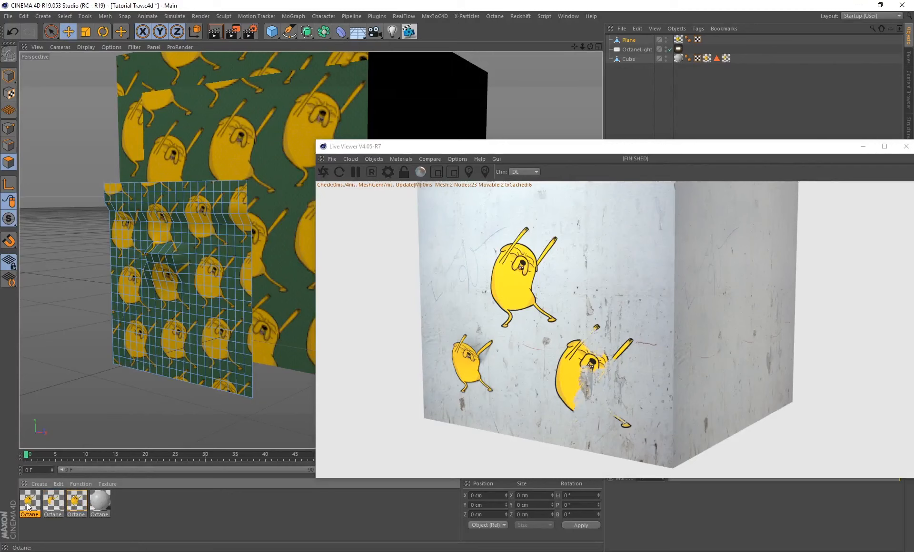
# - Replace the duplicated material's opacity image with wildtextures-billboard-base-2_alpha.jpg
pyautogui.doubleClick(30, 502)
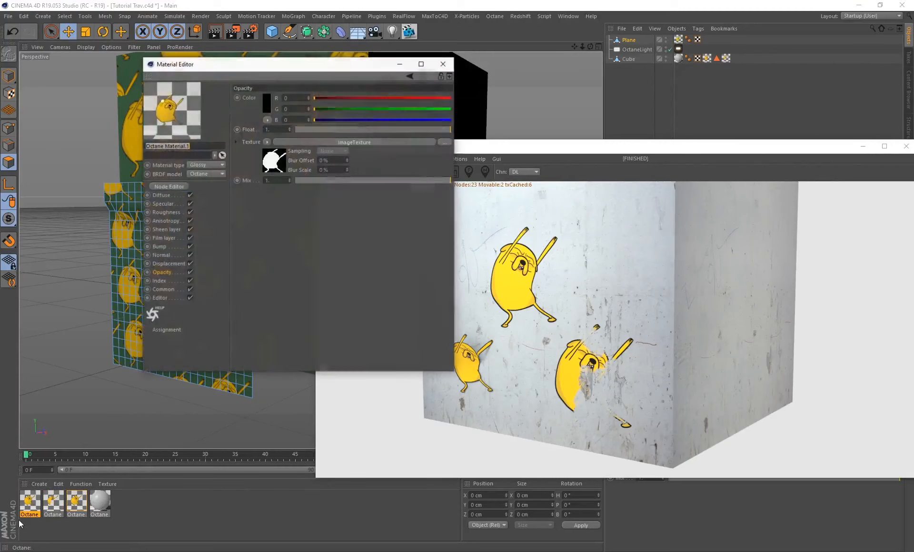
pyautogui.click(270, 171)
pyautogui.click(440, 193)
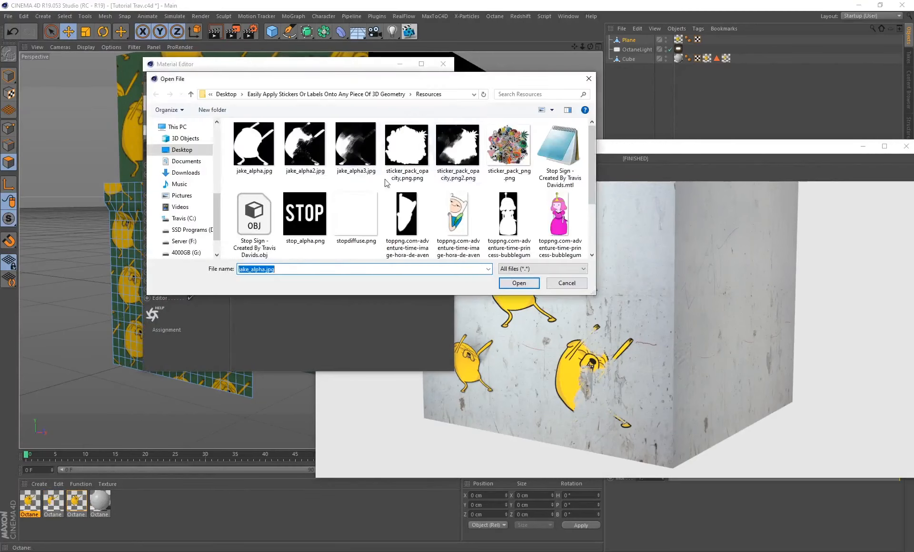
pyautogui.scroll(-2, 387, 183)
pyautogui.click(356, 214)
pyautogui.click(516, 282)
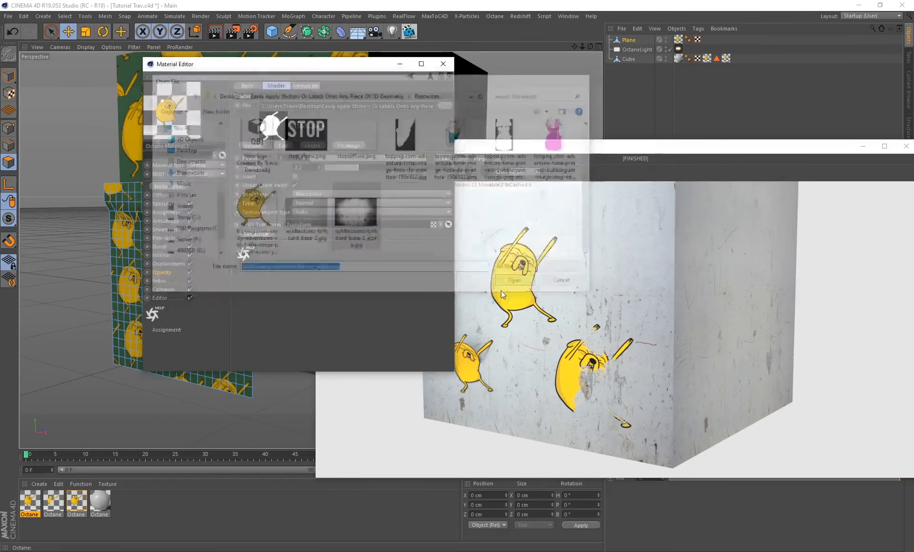
pyautogui.click(457, 312)
# - Replace the duplicated material's diffuse image with wildtextures-billboard-base-2.jpg and close the material editor
pyautogui.click(161, 195)
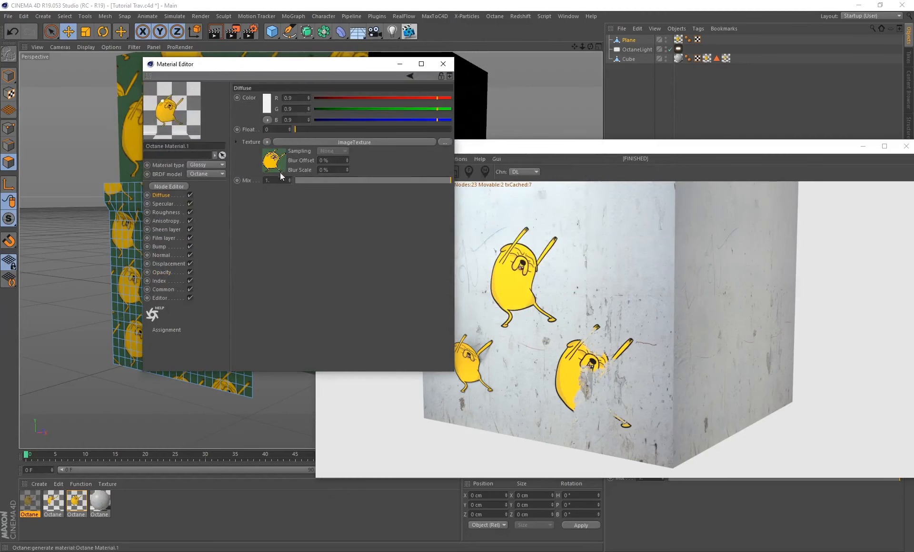
pyautogui.click(279, 167)
pyautogui.click(446, 107)
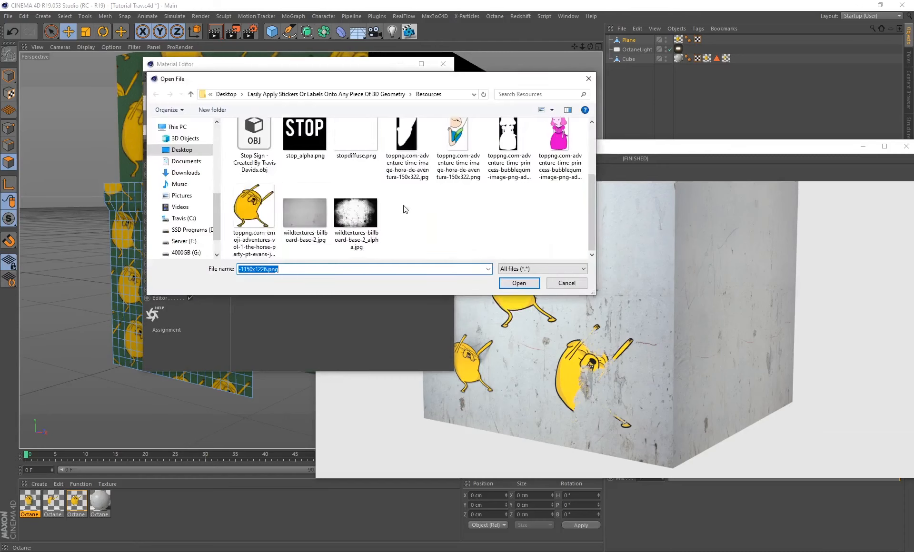
pyautogui.click(305, 212)
pyautogui.click(523, 285)
pyautogui.click(464, 312)
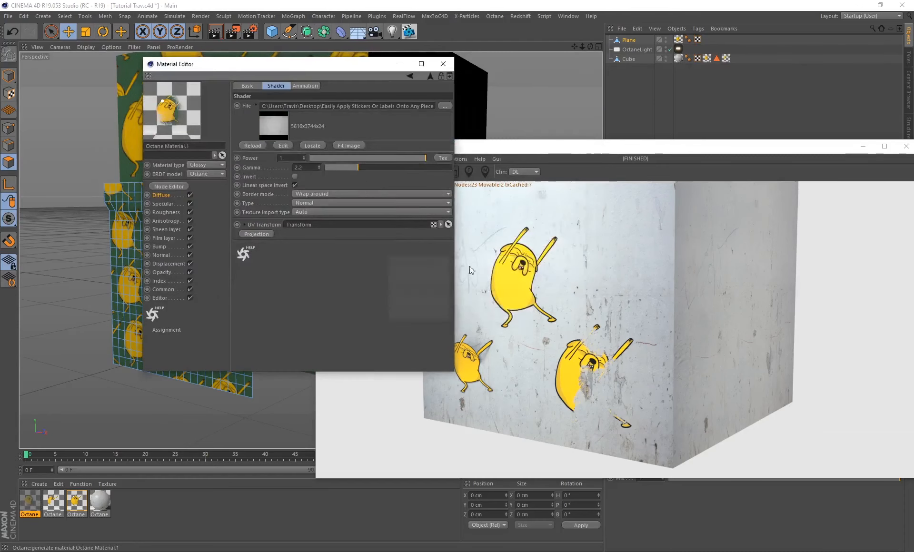
pyautogui.moveTo(306, 67); pyautogui.dragTo(246, 83)
pyautogui.click(383, 80)
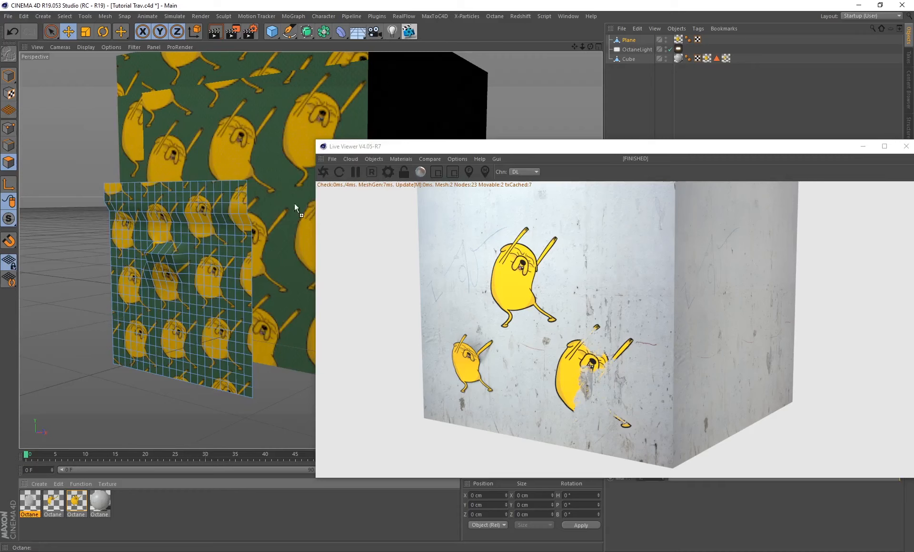
# - Apply the masked concrete material to the cube's selected front face, on top of its sticker materials
pyautogui.click(628, 59)
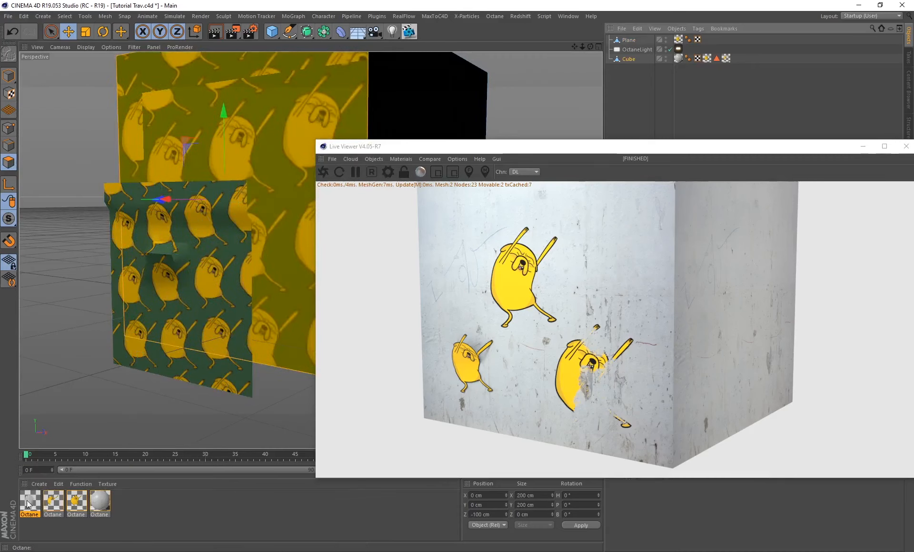
pyautogui.moveTo(307, 222); pyautogui.dragTo(277, 180)
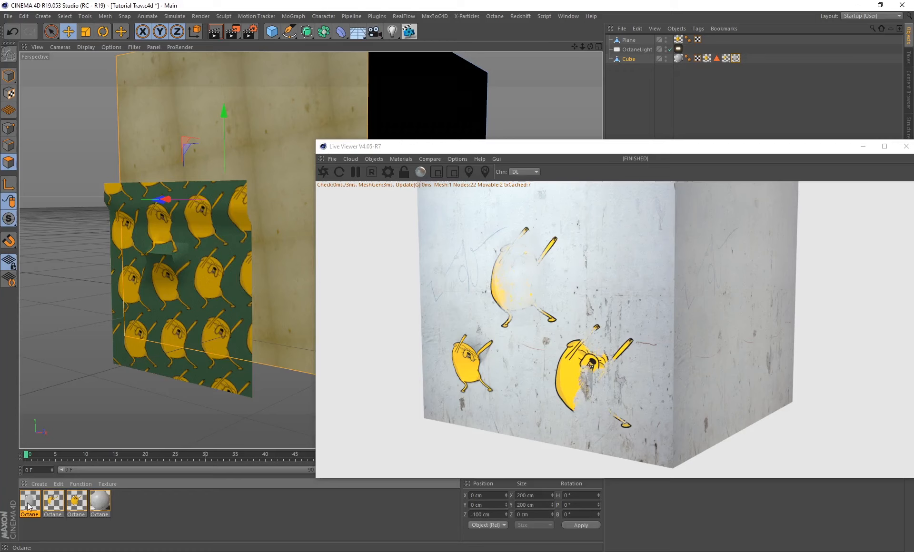
pyautogui.moveTo(552, 149); pyautogui.dragTo(228, 43)
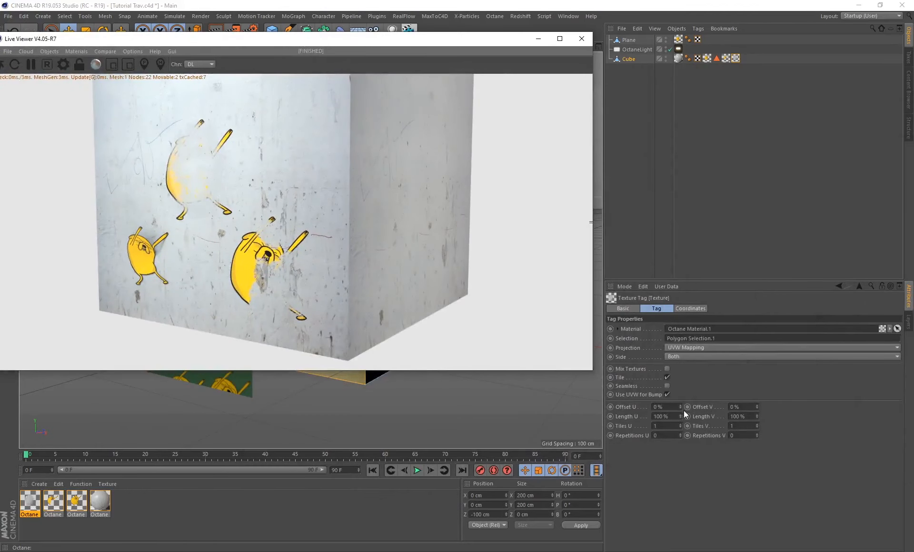
pyautogui.moveTo(679, 404); pyautogui.dragTo(661, 406)
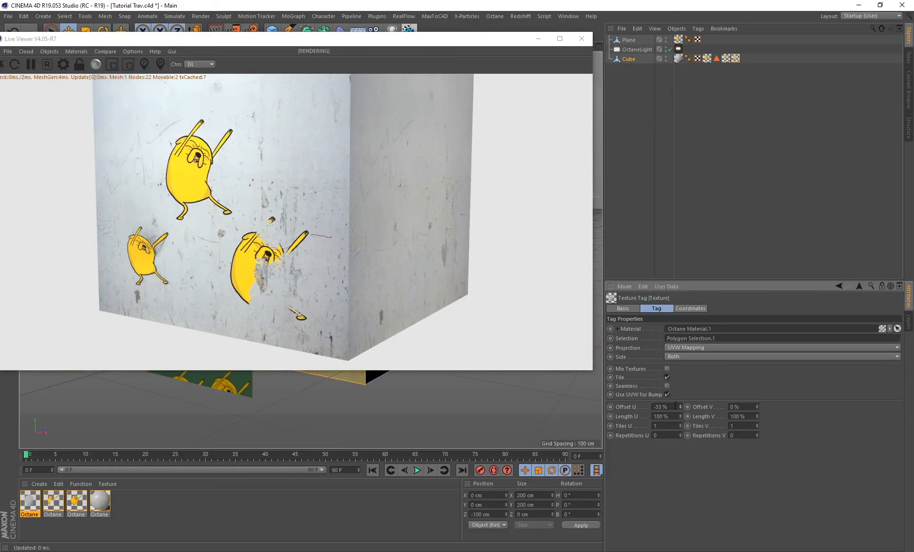
pyautogui.moveTo(682, 407); pyautogui.dragTo(681, 406)
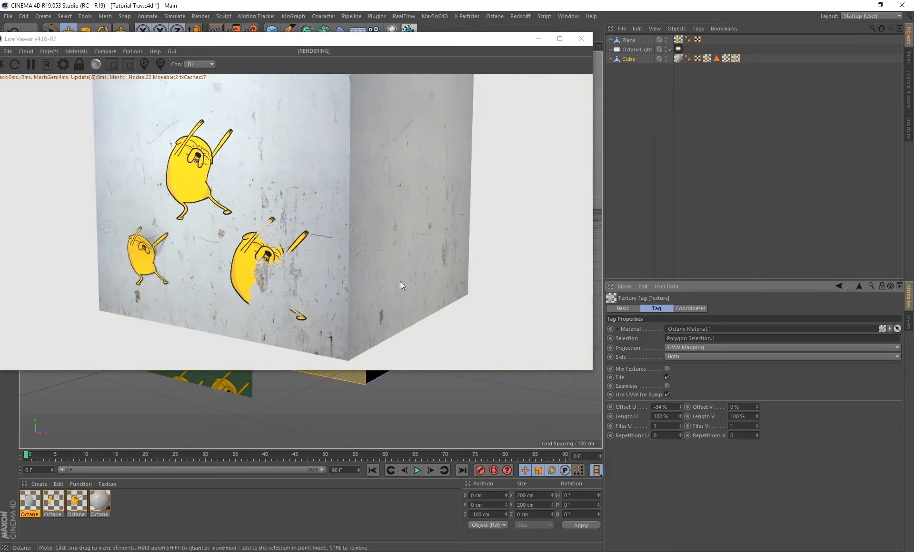
pyautogui.hotkey('ctrl', 'z')
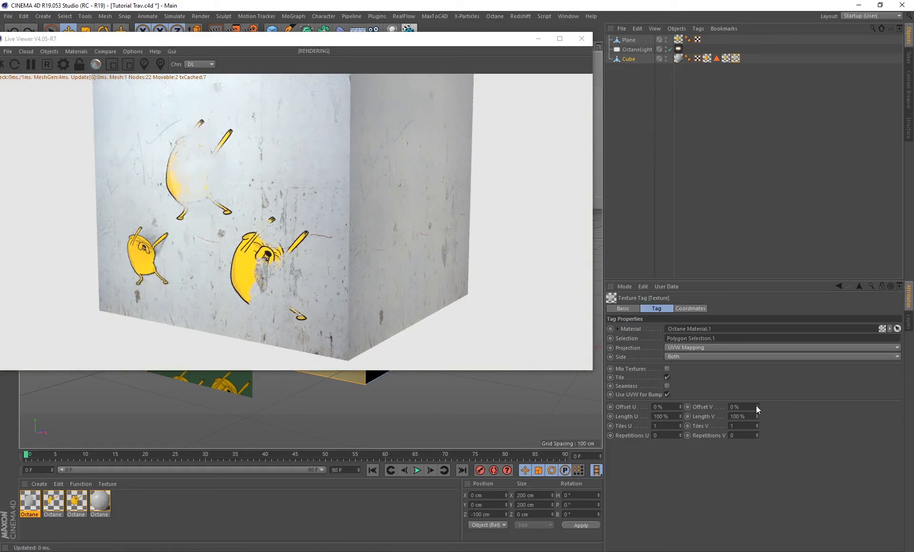
# - Position the concrete overlay over the worn sticker by setting its texture tag's Offset U to 7% and Offset V to 20%
pyautogui.moveTo(756, 406); pyautogui.dragTo(757, 398)
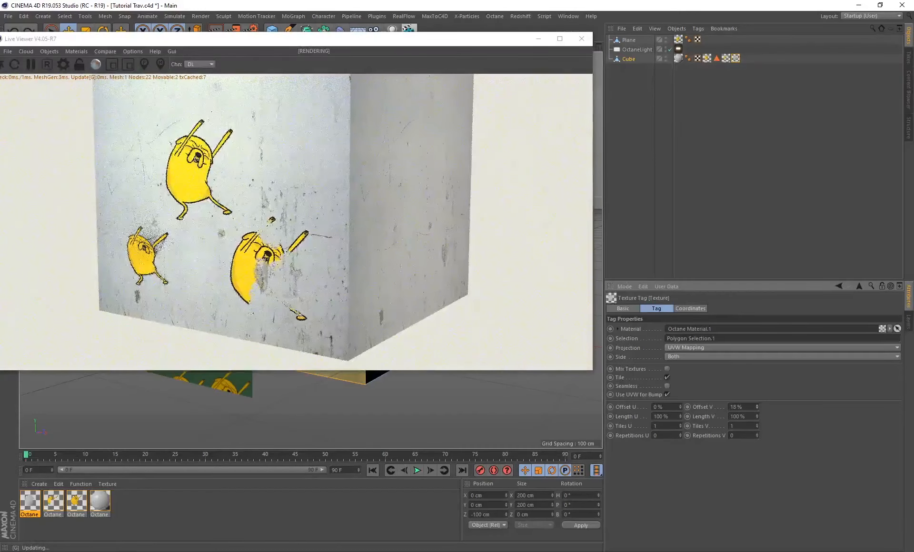
pyautogui.moveTo(681, 407); pyautogui.dragTo(680, 400)
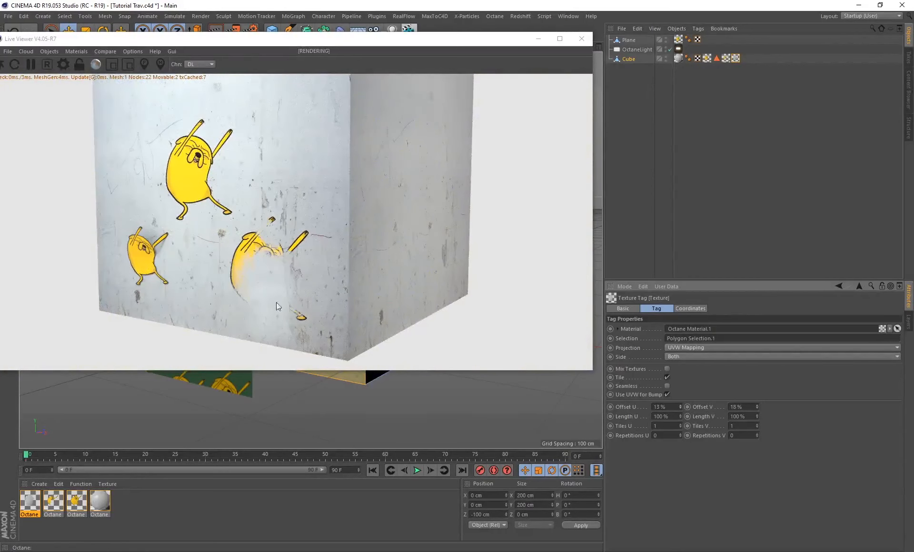
pyautogui.moveTo(756, 408); pyautogui.dragTo(756, 414)
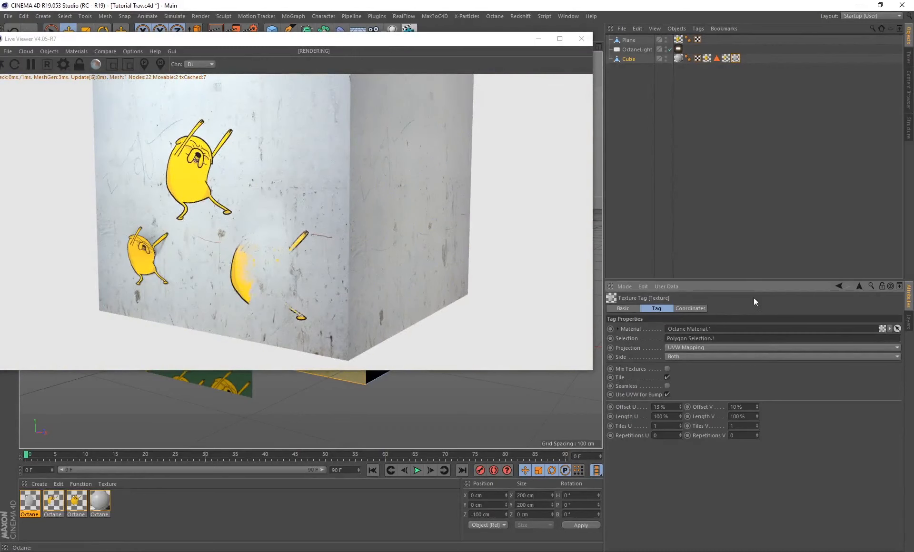
pyautogui.moveTo(758, 405); pyautogui.dragTo(759, 400)
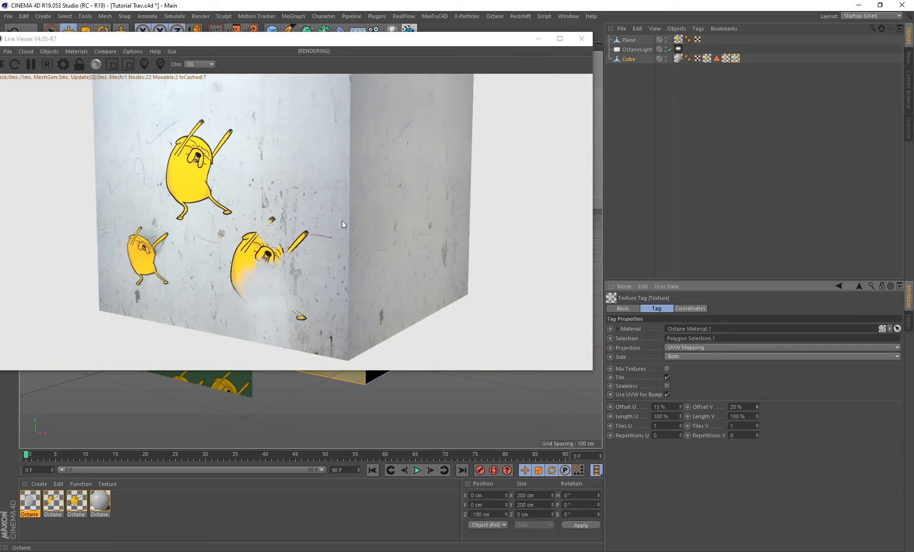
pyautogui.moveTo(681, 406); pyautogui.dragTo(679, 409)
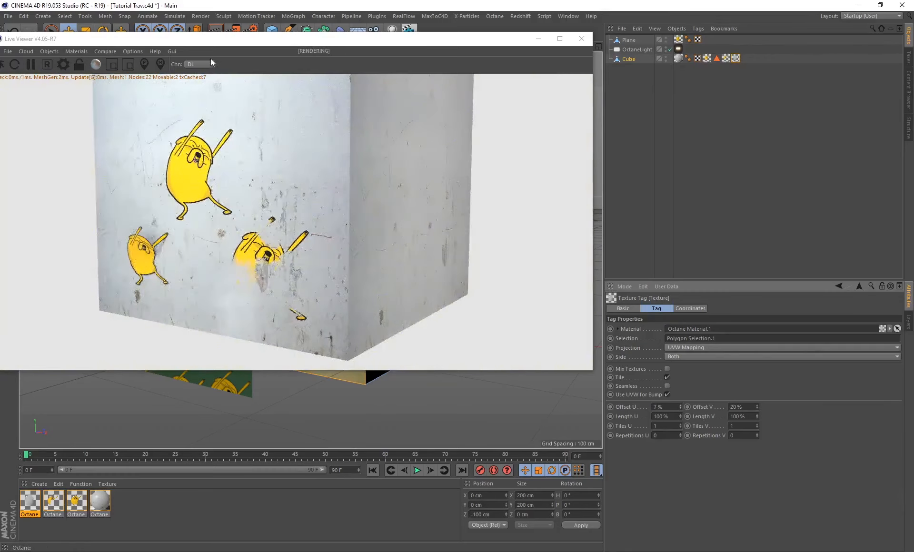
# - Darken the concrete overlay material's diffuse color to near black, about 0.013 in each RGB channel
pyautogui.moveTo(222, 39); pyautogui.dragTo(538, 109)
pyautogui.doubleClick(28, 500)
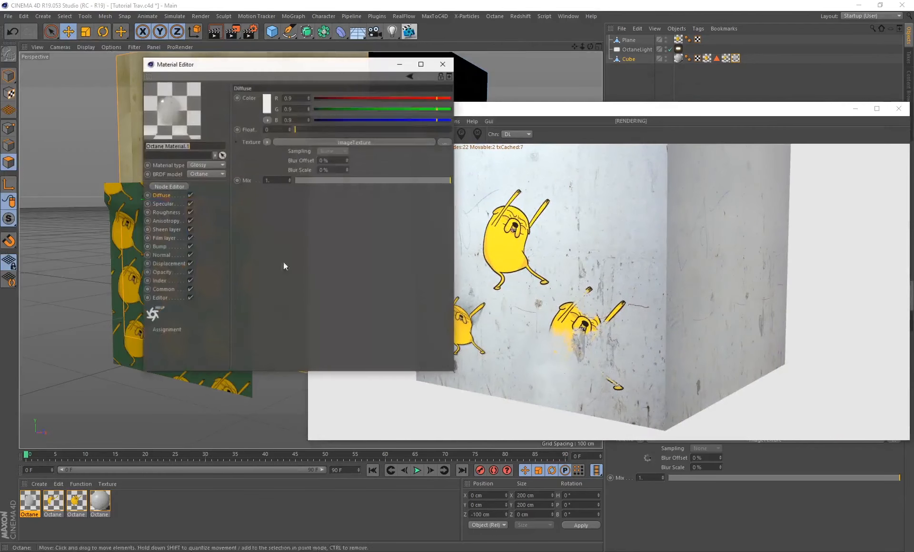
pyautogui.click(269, 109)
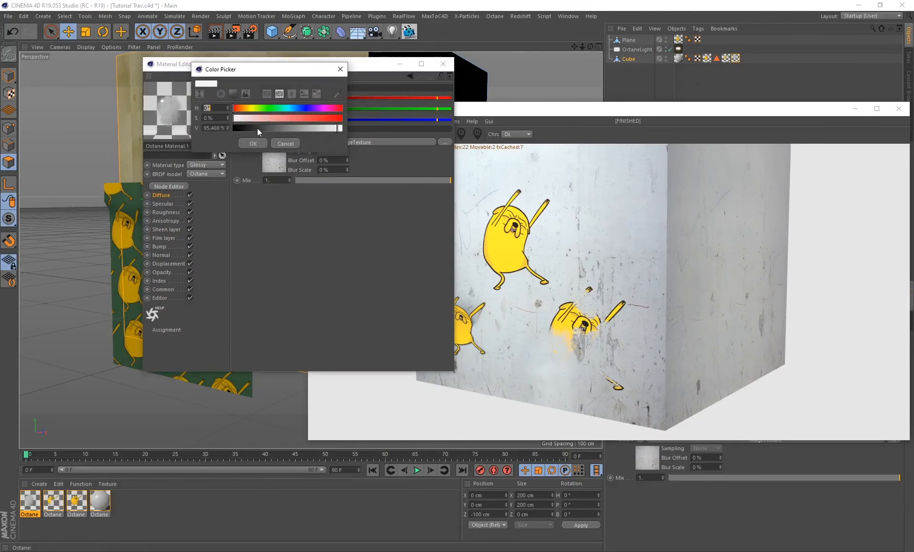
pyautogui.moveTo(257, 128); pyautogui.dragTo(250, 135)
# - Lower the diffuse texture mix of the concrete overlay material to about 0.37
pyautogui.moveTo(374, 181); pyautogui.dragTo(346, 181)
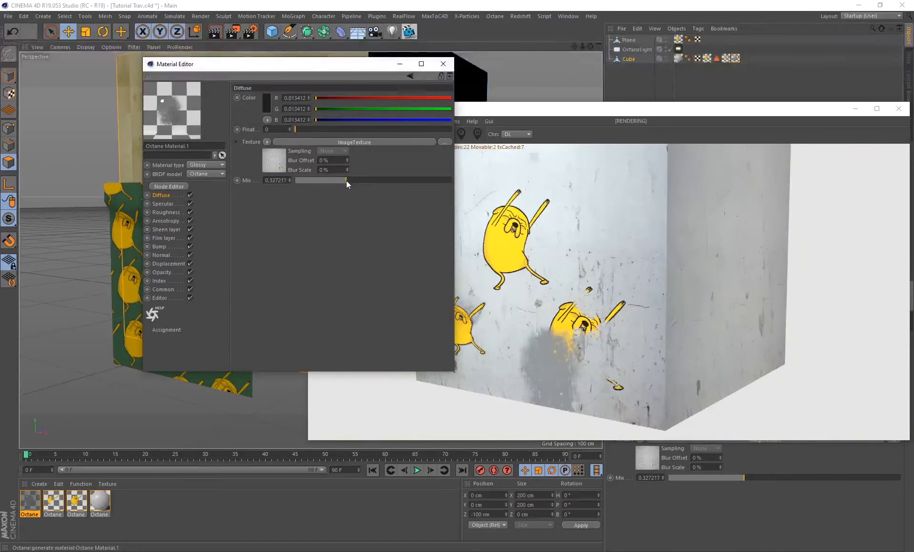
pyautogui.moveTo(305, 66); pyautogui.dragTo(188, 128)
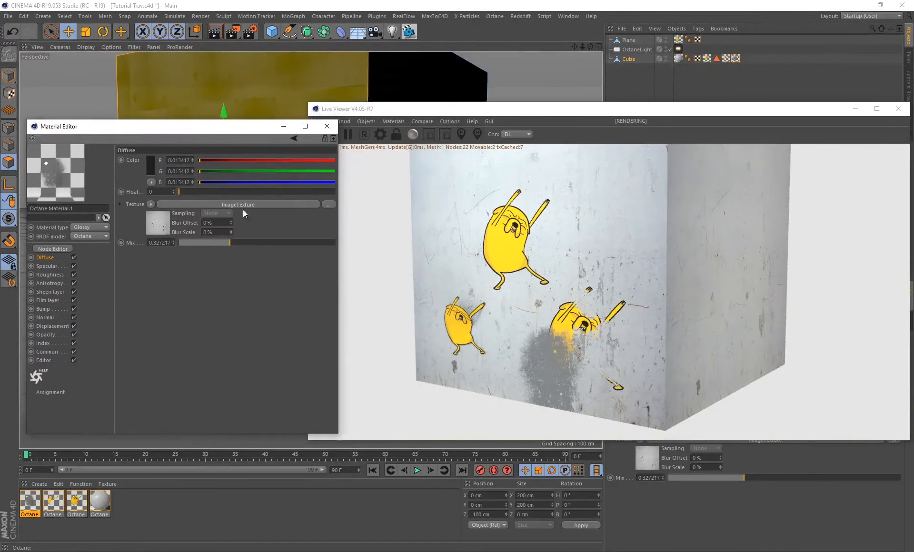
pyautogui.moveTo(230, 246); pyautogui.dragTo(248, 242)
pyautogui.click(236, 244)
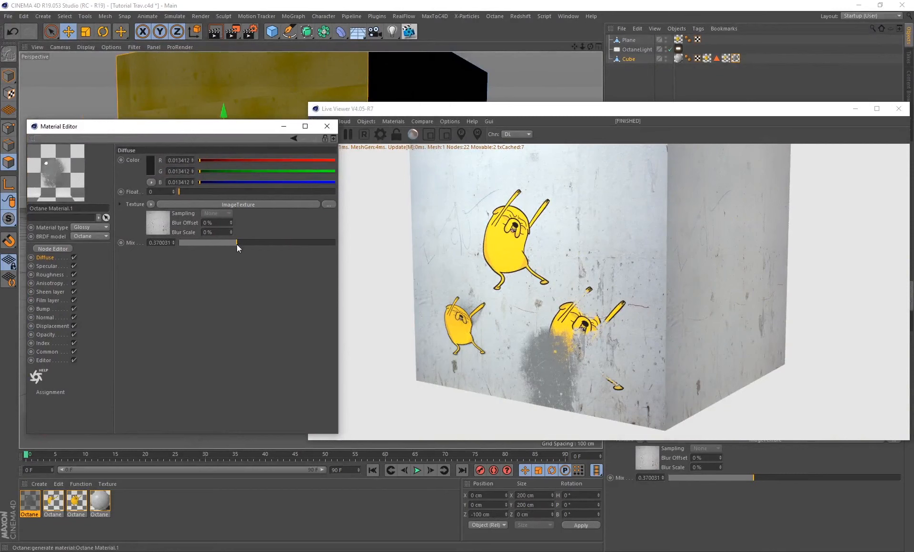
# - Scale up the Transform node shared by the concrete overlay's diffuse and opacity textures to about 1.24, keeping the aspect ratio locked
pyautogui.click(59, 249)
pyautogui.click(273, 367)
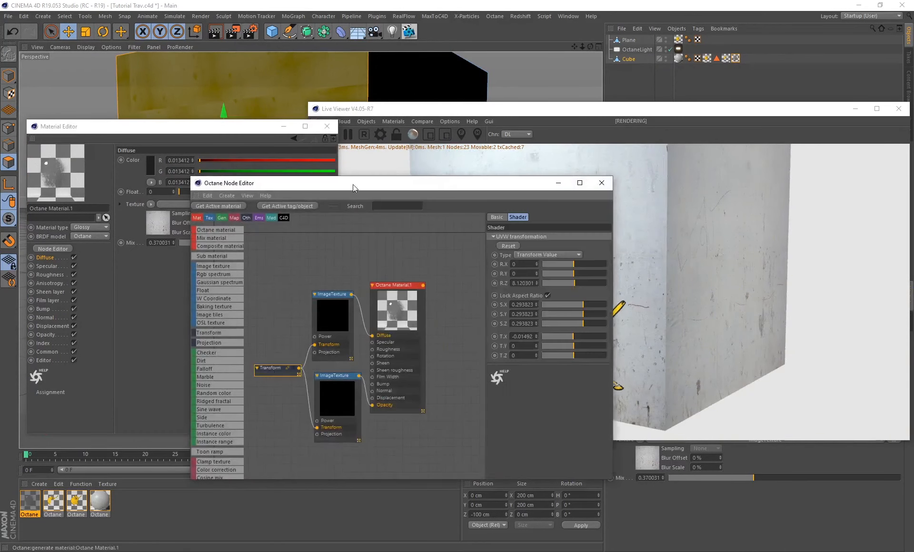
pyautogui.moveTo(377, 185); pyautogui.dragTo(157, 189)
pyautogui.click(373, 310)
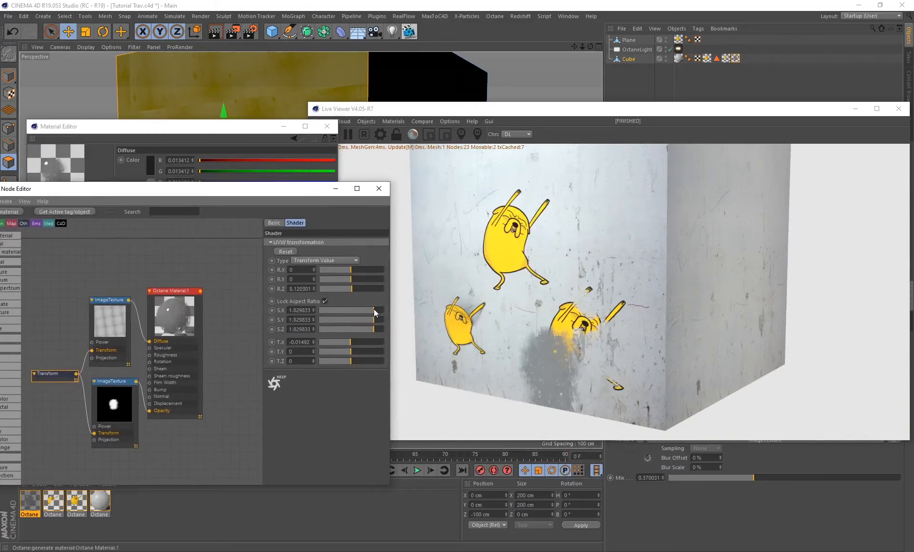
pyautogui.click(372, 310)
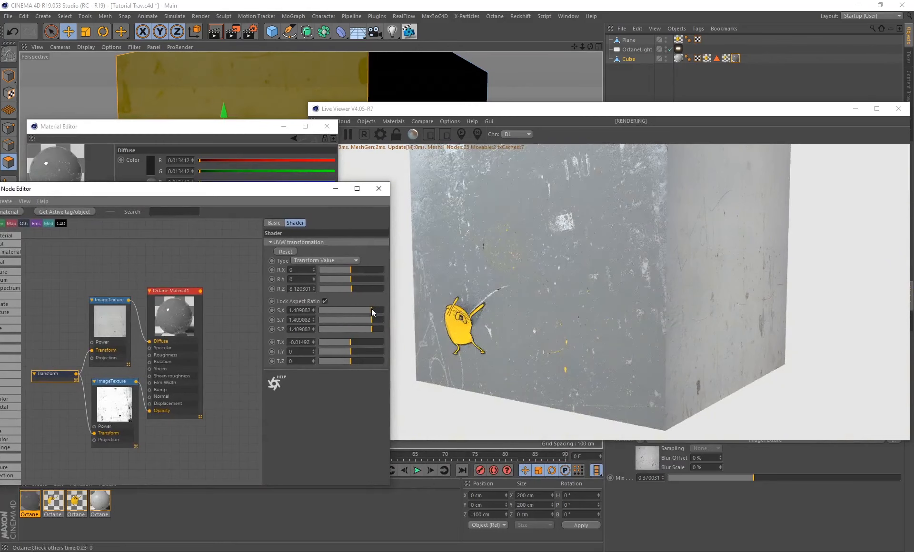
pyautogui.click(370, 310)
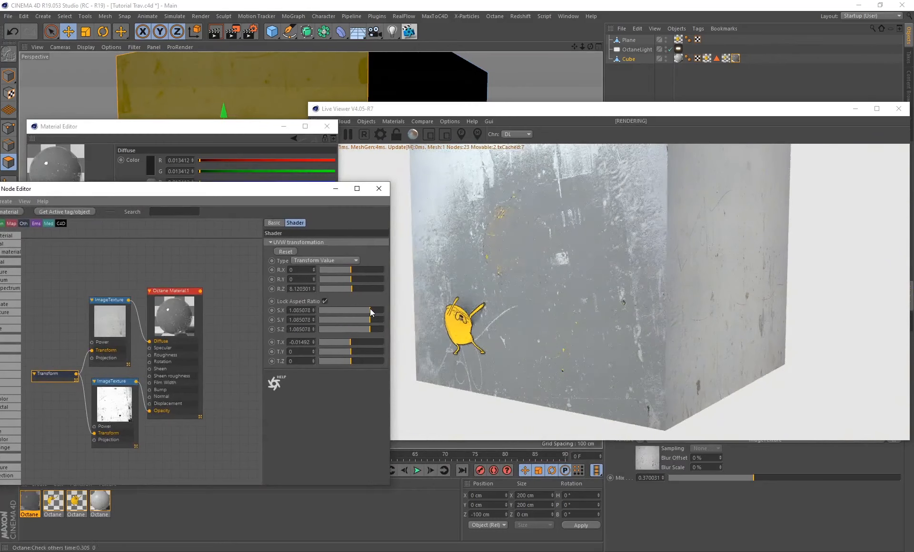
pyautogui.moveTo(370, 310); pyautogui.dragTo(370, 310)
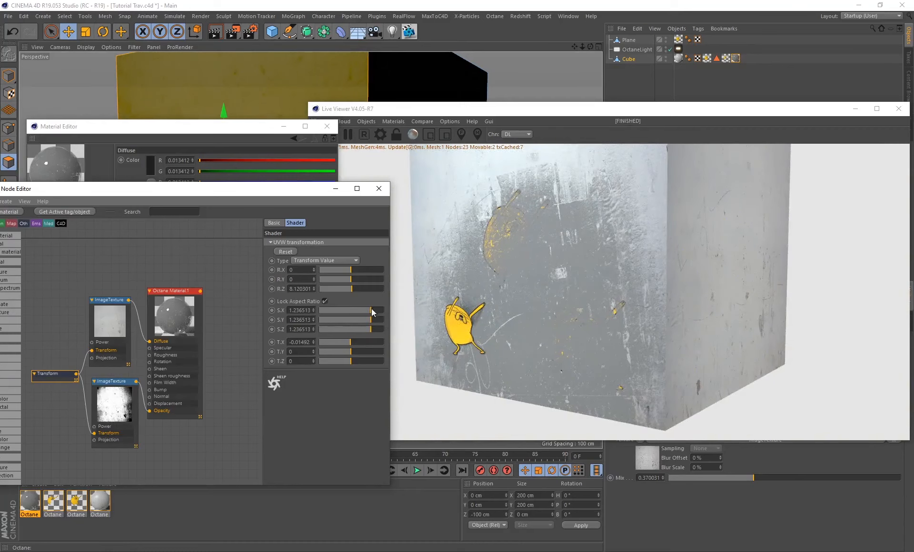
# - Move the concrete overlay's texture tag on the cube one place forward, ahead of the last sticker tag
pyautogui.moveTo(624, 117); pyautogui.dragTo(495, 199)
pyautogui.click(725, 59)
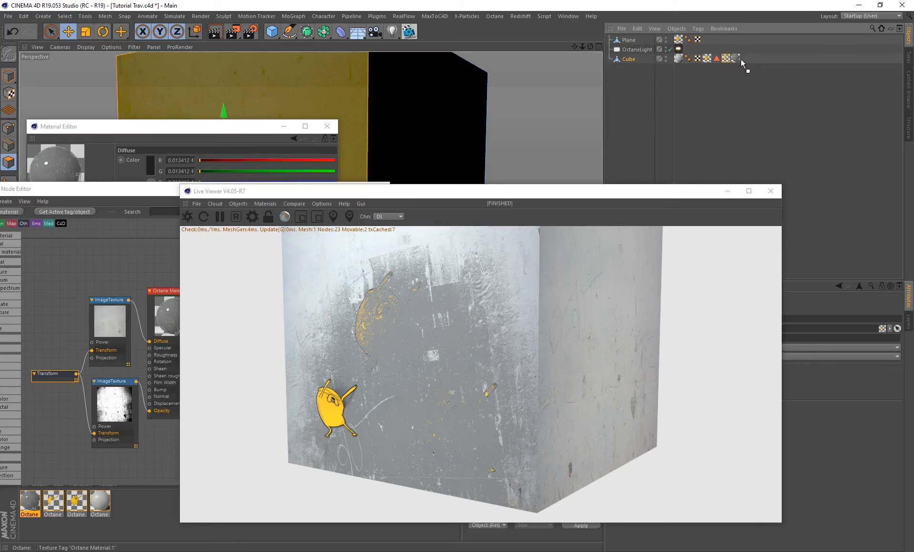
pyautogui.moveTo(741, 62); pyautogui.dragTo(740, 60)
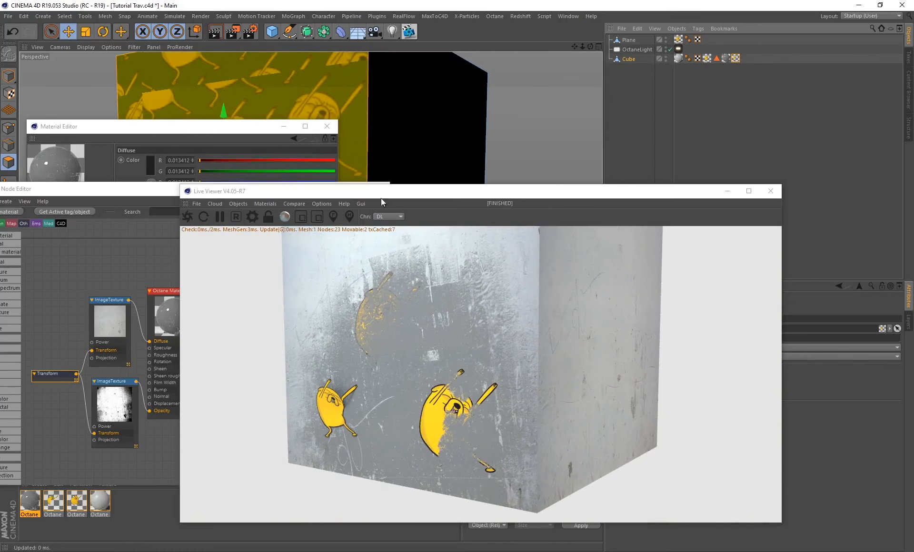
# - Add an ImageTexture shader to the Bump channel of the concrete overlay material
pyautogui.moveTo(381, 196); pyautogui.dragTo(507, 191)
pyautogui.keyDown('alt'); pyautogui.moveTo(102, 103); pyautogui.dragTo(402, 136); pyautogui.keyUp('alt')
pyautogui.click(151, 122)
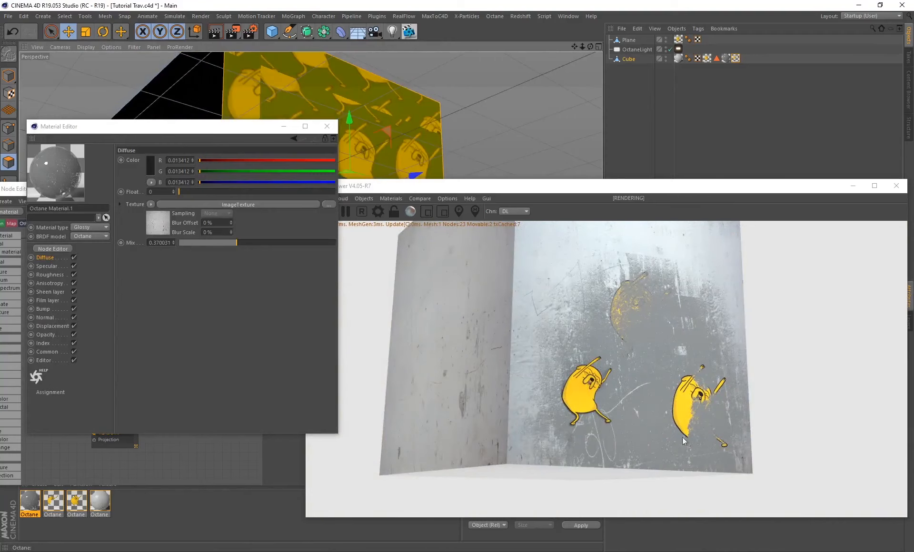
pyautogui.keyDown('alt'); pyautogui.moveTo(487, 177); pyautogui.dragTo(385, 189); pyautogui.keyUp('alt')
pyautogui.moveTo(144, 106)
pyautogui.keyDown('alt'); pyautogui.mouseDown()
pyautogui.moveTo(228, 110)
pyautogui.moveTo(91, 179)
pyautogui.mouseUp(); pyautogui.keyUp('alt')
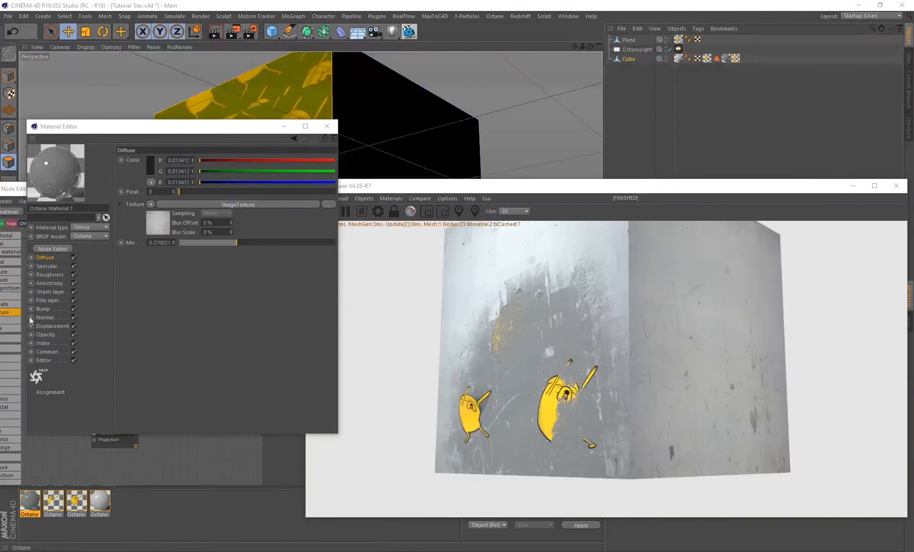
pyautogui.click(43, 309)
pyautogui.click(151, 164)
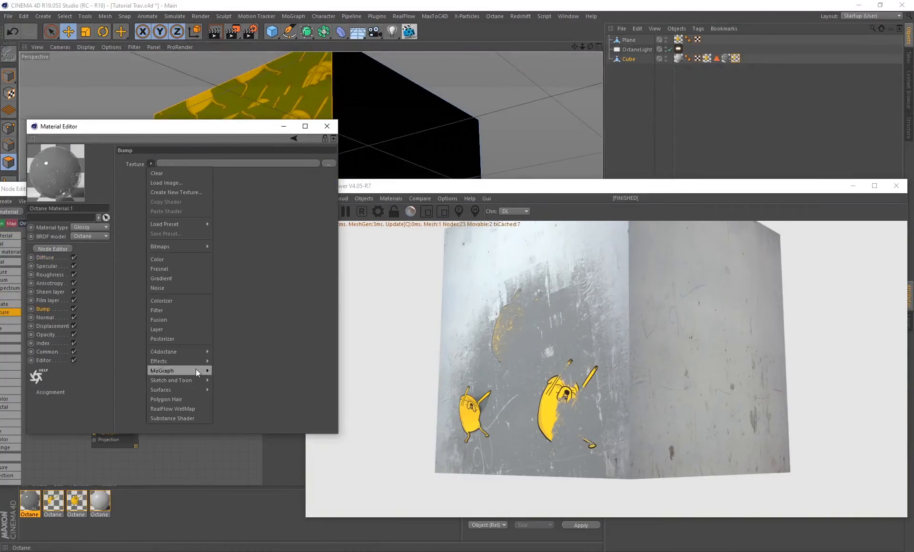
pyautogui.moveTo(184, 350)
pyautogui.click(233, 299)
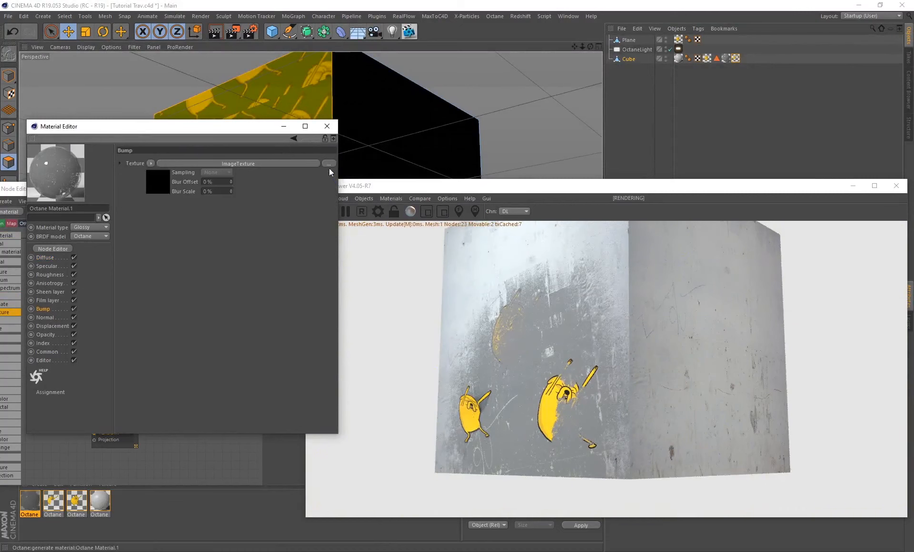
# - Load wildtextures-billboard-base-2_alpha.jpg into the bump ImageTexture without copying the file to the project location
pyautogui.click(157, 183)
pyautogui.click(330, 168)
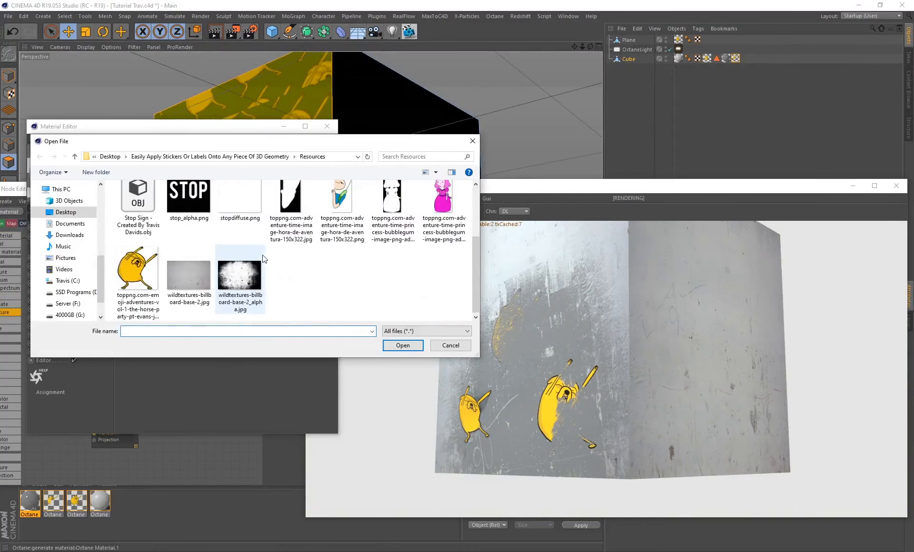
pyautogui.doubleClick(240, 276)
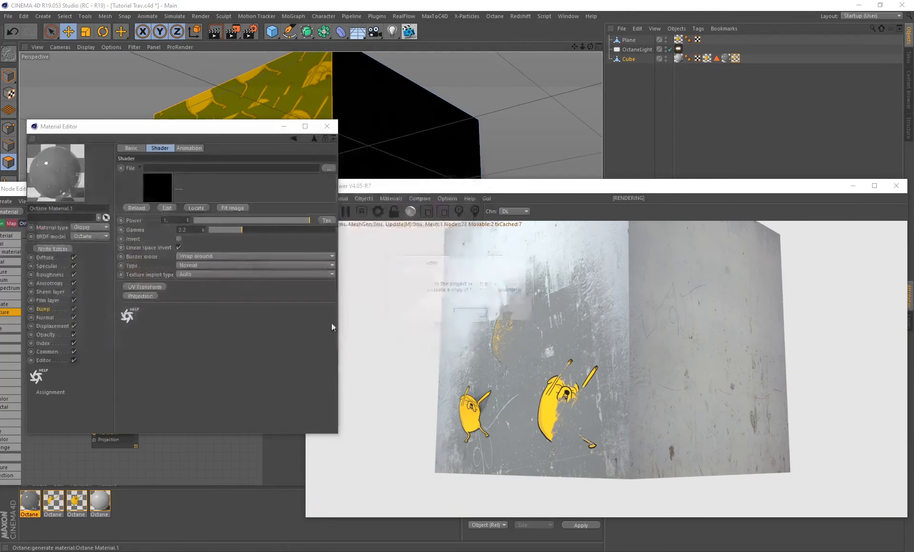
pyautogui.click(509, 313)
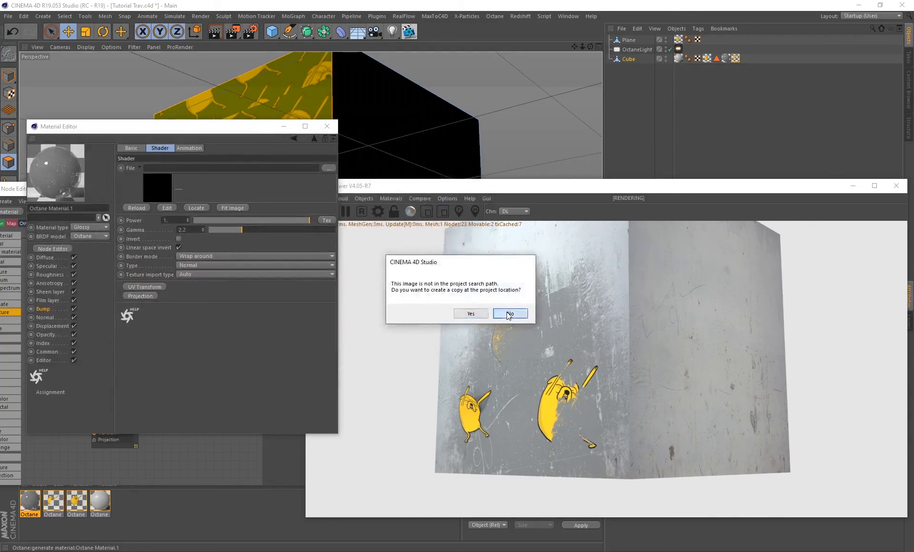
# - Connect the shared Transform node to the bump ImageTexture, place that node between the other two textures, and close the editors
pyautogui.click(53, 248)
pyautogui.click(97, 462)
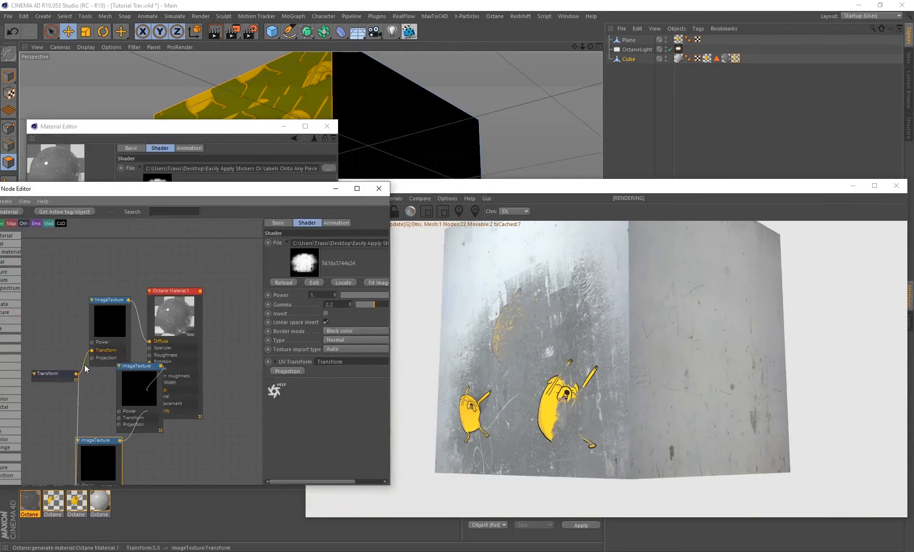
pyautogui.moveTo(78, 377); pyautogui.dragTo(119, 418)
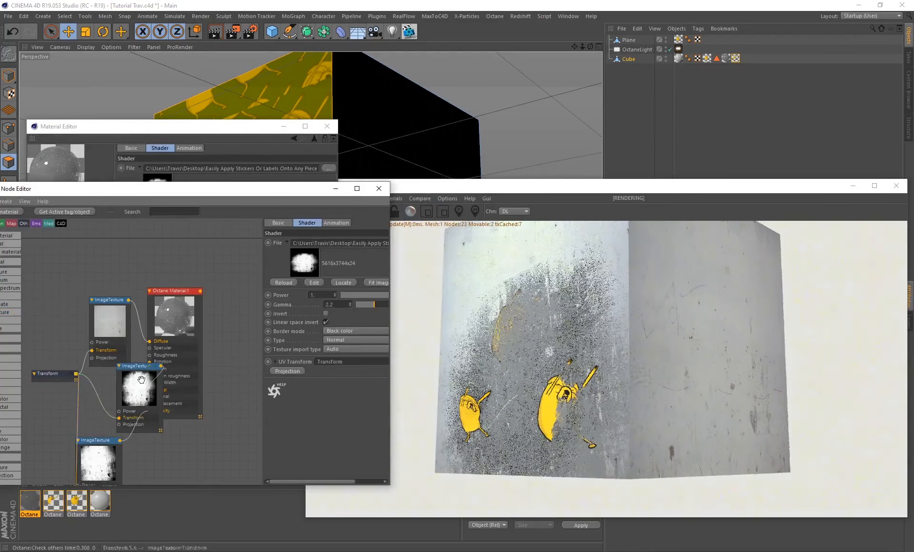
pyautogui.moveTo(137, 382); pyautogui.dragTo(110, 392)
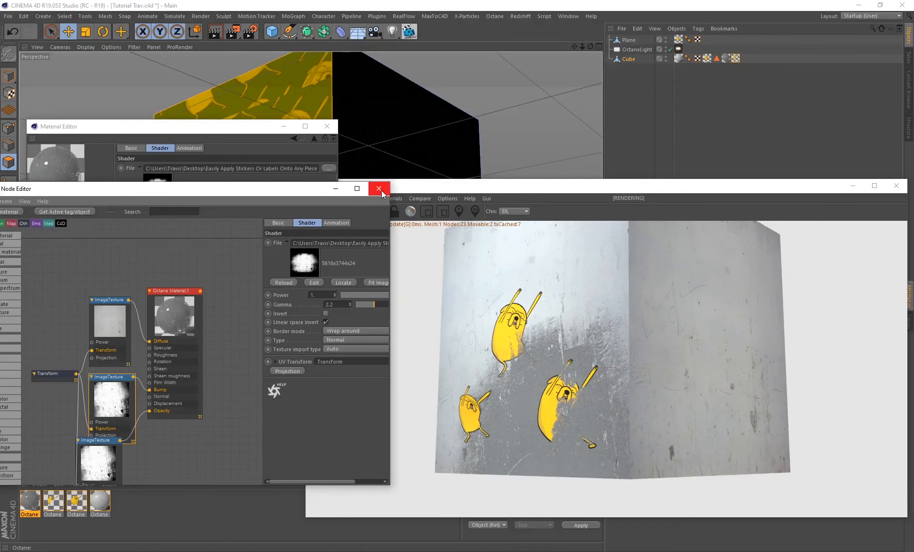
pyautogui.click(382, 194)
pyautogui.click(327, 126)
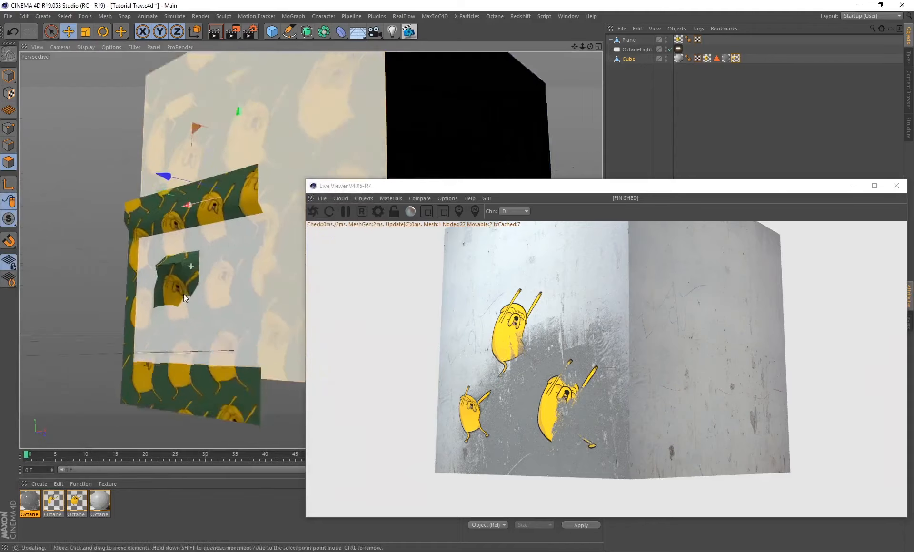
# - Inspect the overlay up close around the stickers and set its texture tag's Offset V to 11%
pyautogui.scroll(10, 183, 293)
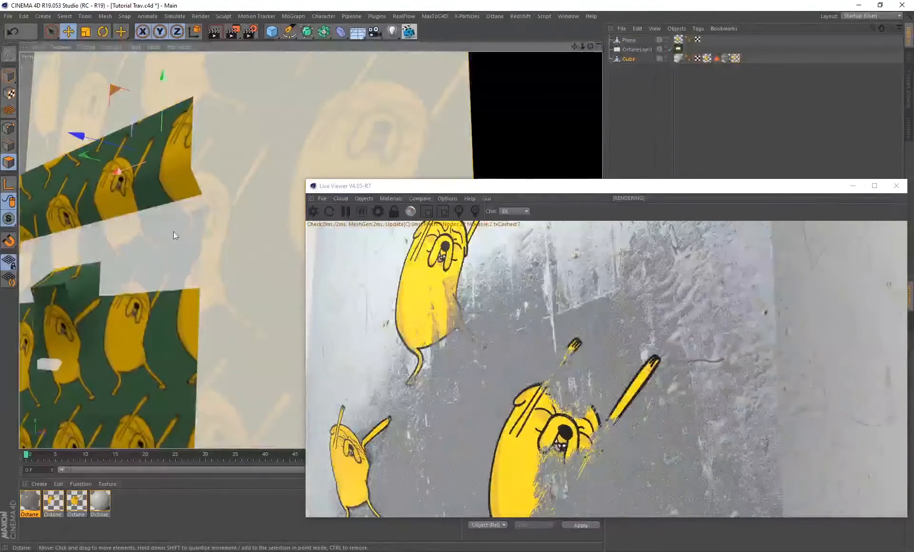
pyautogui.keyDown('alt'); pyautogui.moveTo(230, 242); pyautogui.dragTo(199, 213); pyautogui.keyUp('alt')
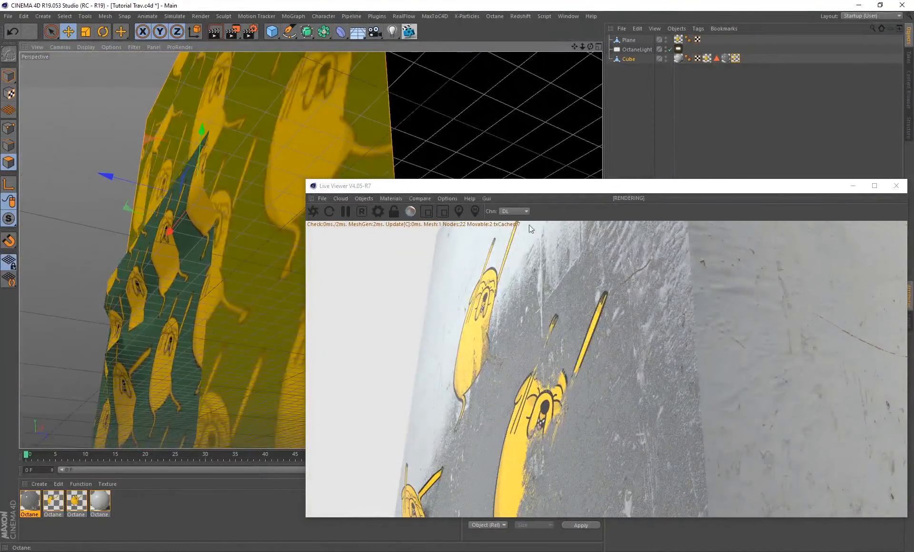
pyautogui.keyDown('alt'); pyautogui.moveTo(130, 255); pyautogui.dragTo(46, 242); pyautogui.keyUp('alt')
pyautogui.keyDown('alt'); pyautogui.moveTo(101, 258); pyautogui.dragTo(200, 238); pyautogui.keyUp('alt')
pyautogui.moveTo(512, 185); pyautogui.dragTo(168, 127)
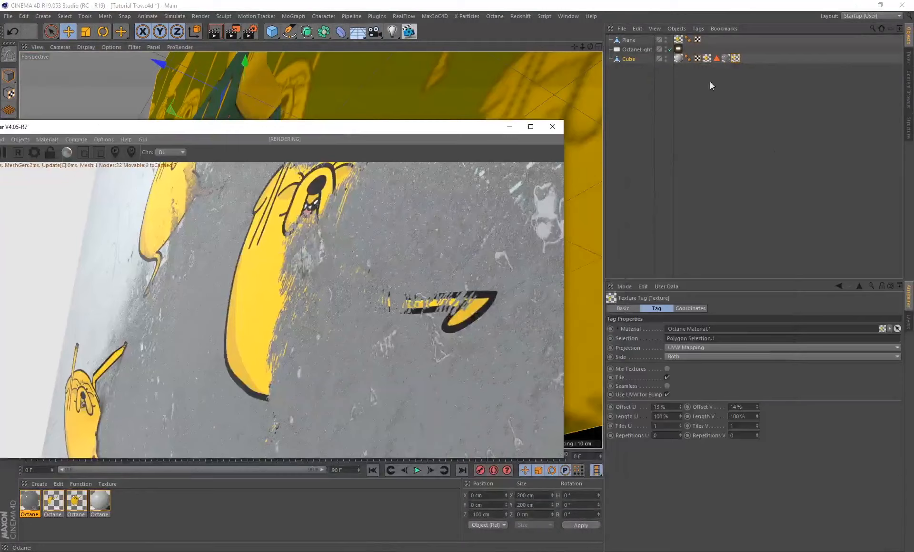
pyautogui.click(737, 60)
pyautogui.click(726, 58)
pyautogui.moveTo(757, 409); pyautogui.dragTo(756, 425)
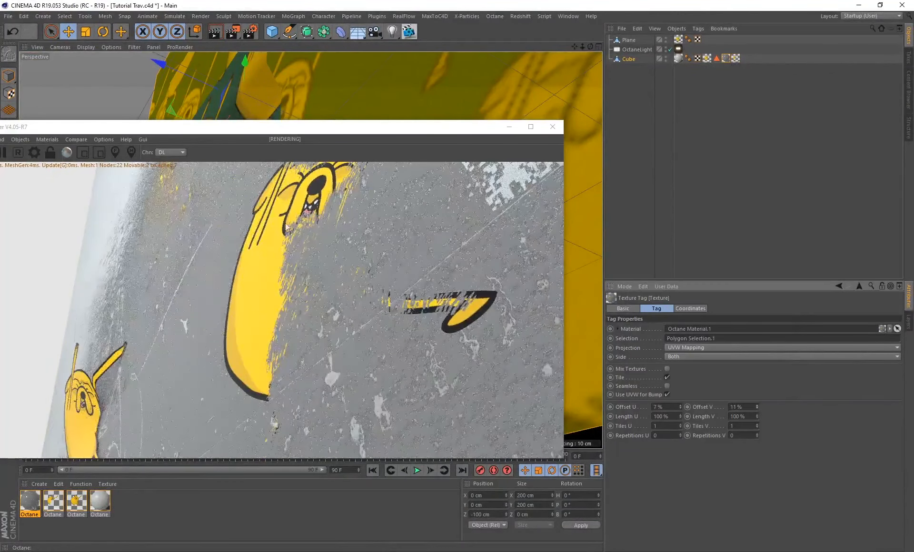
# - Examine the overlay's blending over the stickers in the render, along with the overlay material's Diffuse and Opacity settings
pyautogui.moveTo(229, 136); pyautogui.dragTo(559, 168)
pyautogui.keyDown('alt'); pyautogui.moveTo(181, 193); pyautogui.dragTo(224, 229); pyautogui.keyUp('alt')
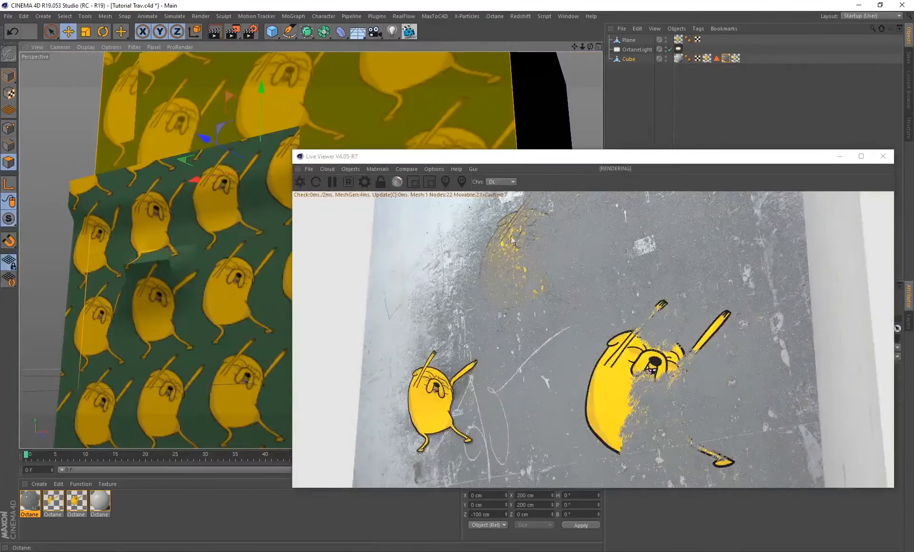
pyautogui.keyDown('alt'); pyautogui.moveTo(225, 187); pyautogui.dragTo(204, 262, button='middle'); pyautogui.keyUp('alt')
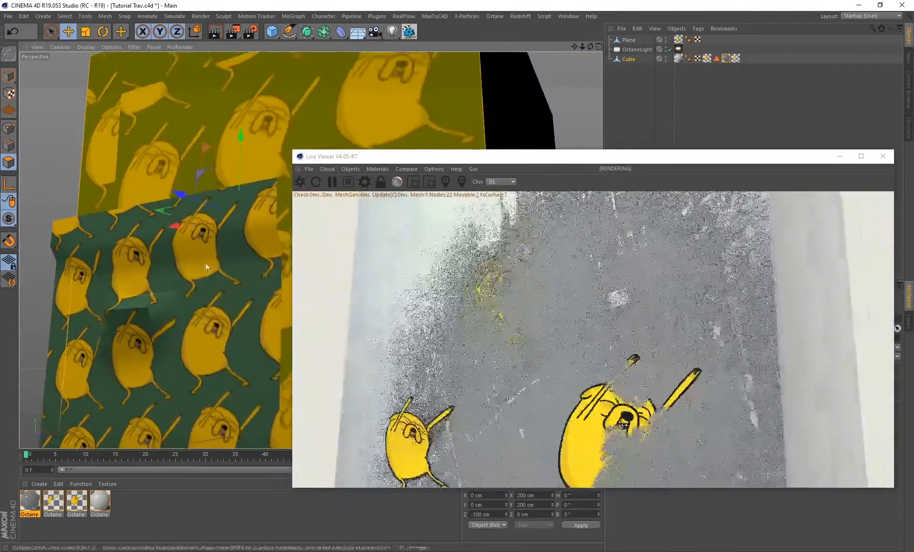
pyautogui.scroll(-3, 189, 252)
pyautogui.scroll(3, 145, 253)
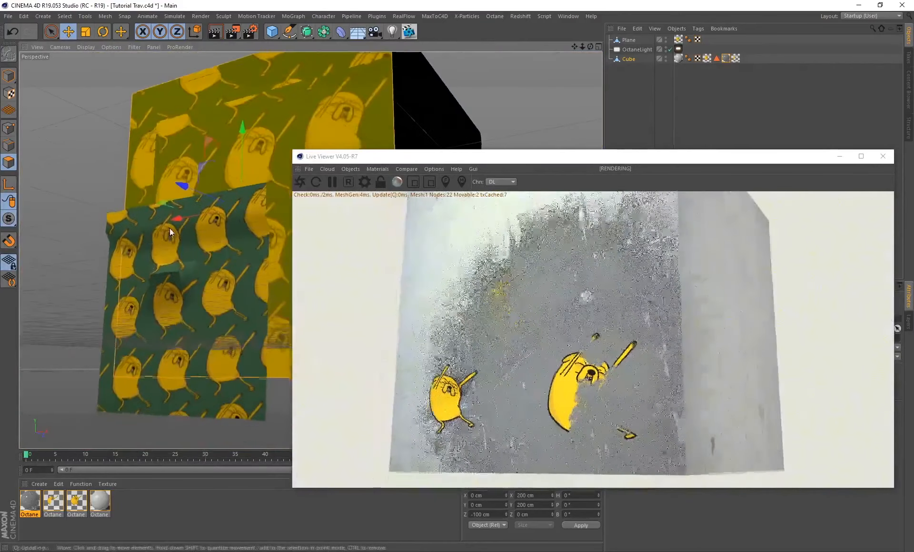
pyautogui.doubleClick(37, 504)
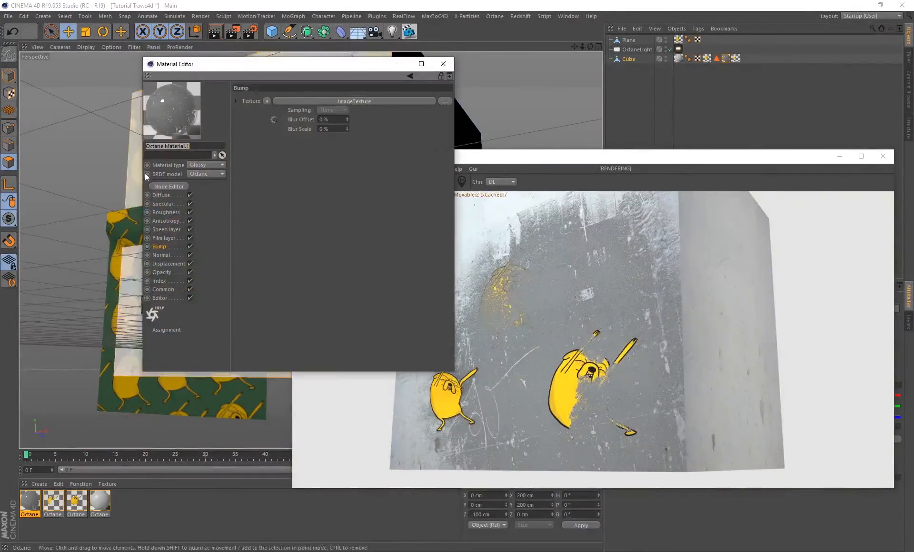
pyautogui.click(162, 195)
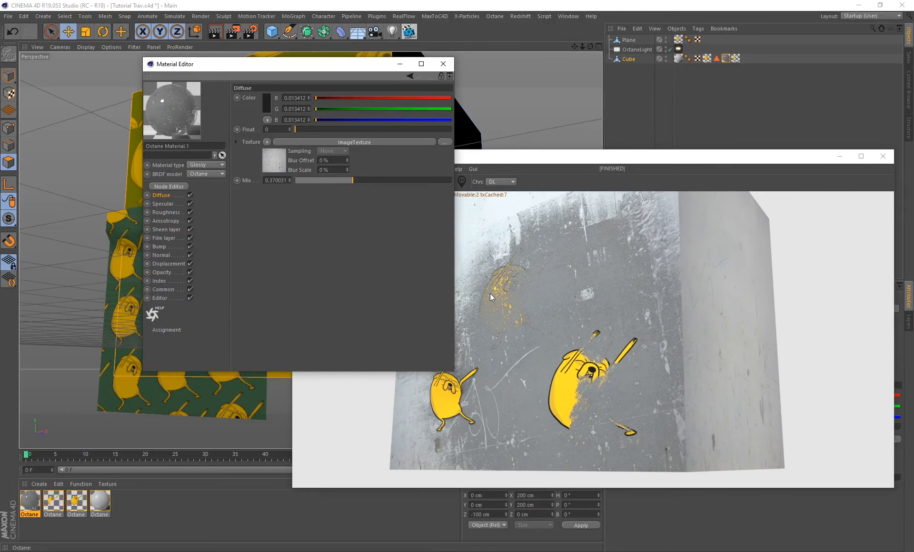
pyautogui.click(162, 272)
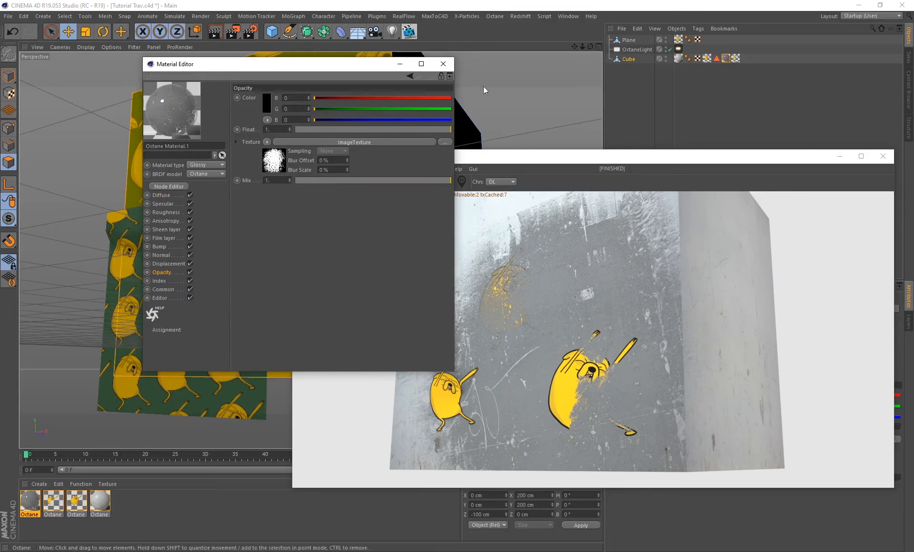
pyautogui.click(441, 65)
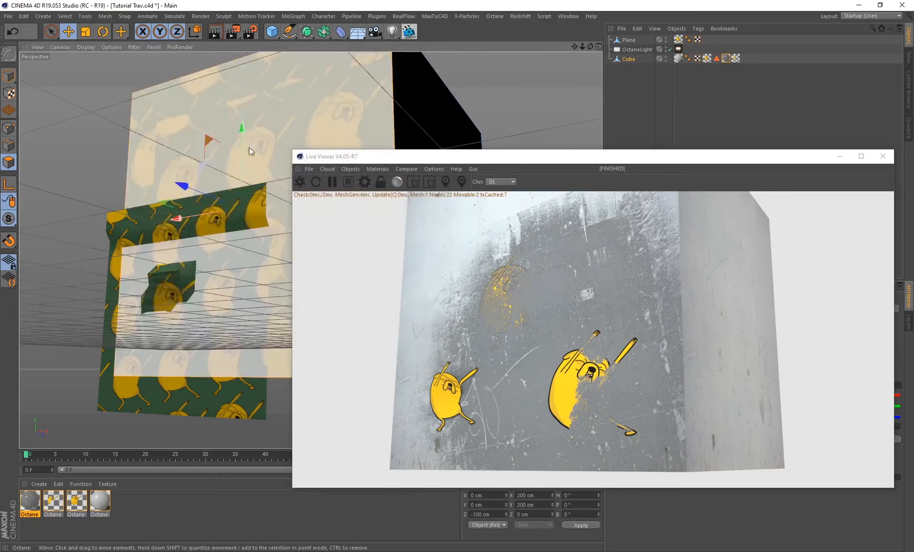
pyautogui.moveTo(192, 186)
pyautogui.keyDown('alt'); pyautogui.mouseDown()
pyautogui.moveTo(247, 171)
pyautogui.moveTo(175, 172)
pyautogui.moveTo(222, 169)
pyautogui.moveTo(204, 171)
pyautogui.mouseUp(); pyautogui.keyUp('alt')
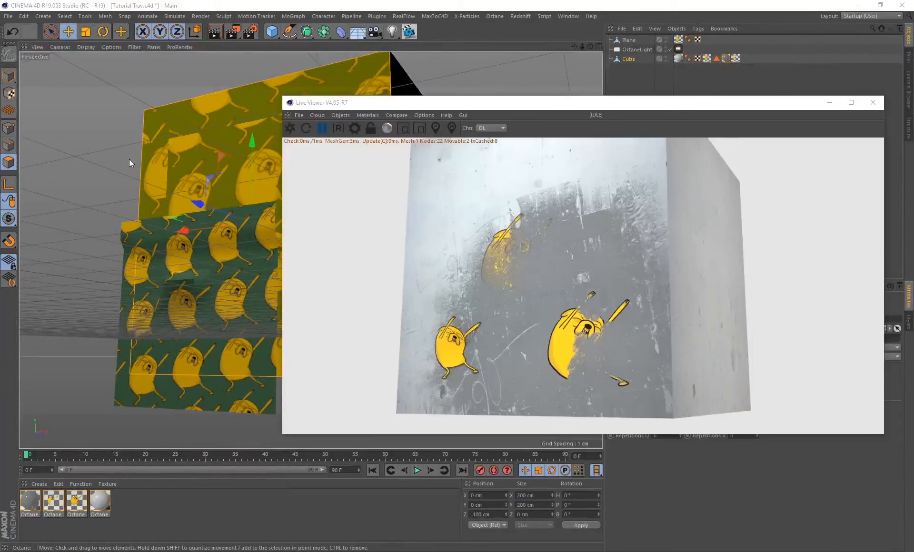
# - Duplicate the concrete overlay material
pyautogui.click(158, 195)
pyautogui.click(37, 502)
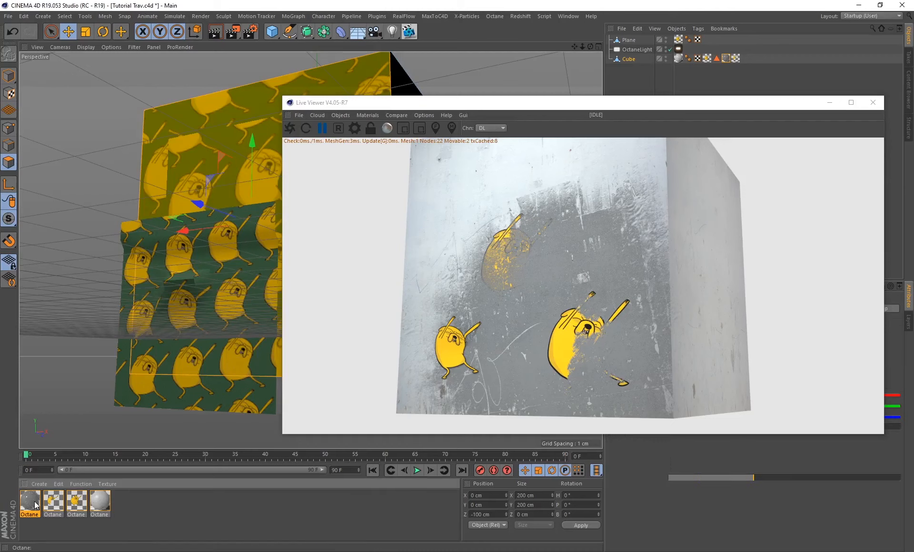
pyautogui.hotkey('ctrl', 'c')
pyautogui.hotkey('ctrl', 'v')
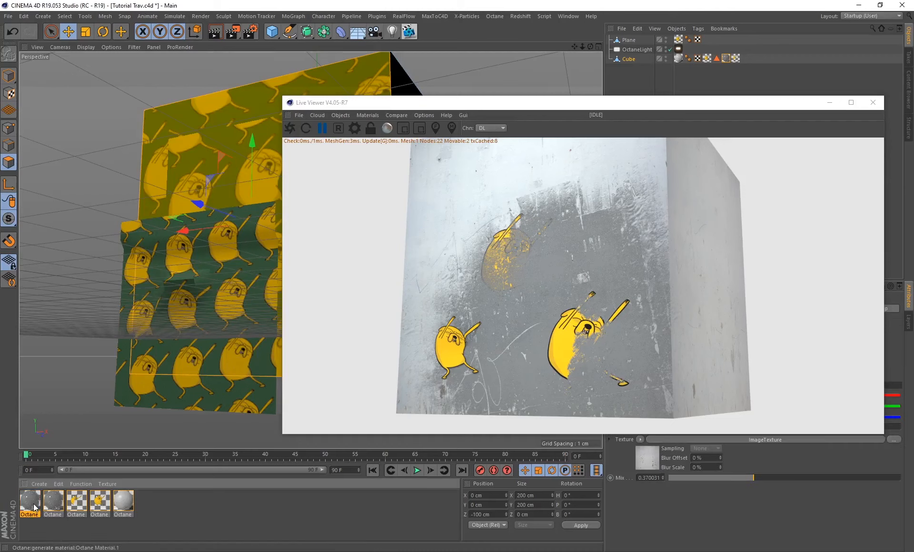
# - Open the duplicated material's opacity image texture, and switch to the Resources folder in File Explorer to view the available mask images
pyautogui.doubleClick(30, 501)
pyautogui.click(273, 169)
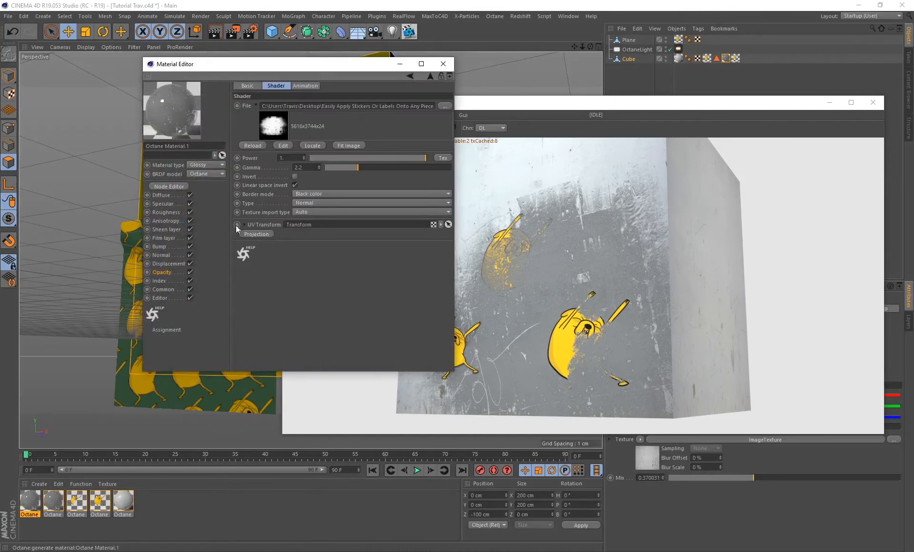
pyautogui.moveTo(314, 551)
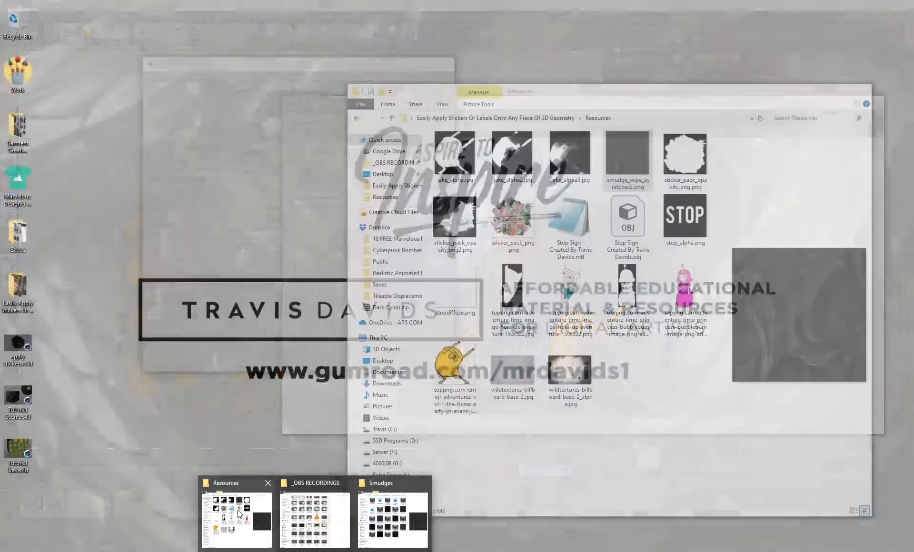
pyautogui.click(237, 513)
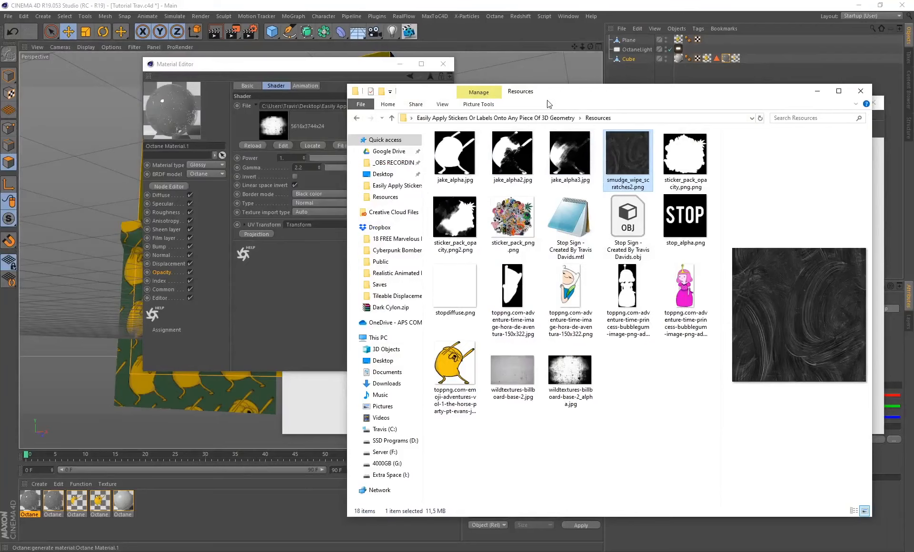
# - Load smudge_wipe_scratches2.png as the duplicated material's opacity image without copying it to the project location
pyautogui.moveTo(549, 104); pyautogui.dragTo(225, 143)
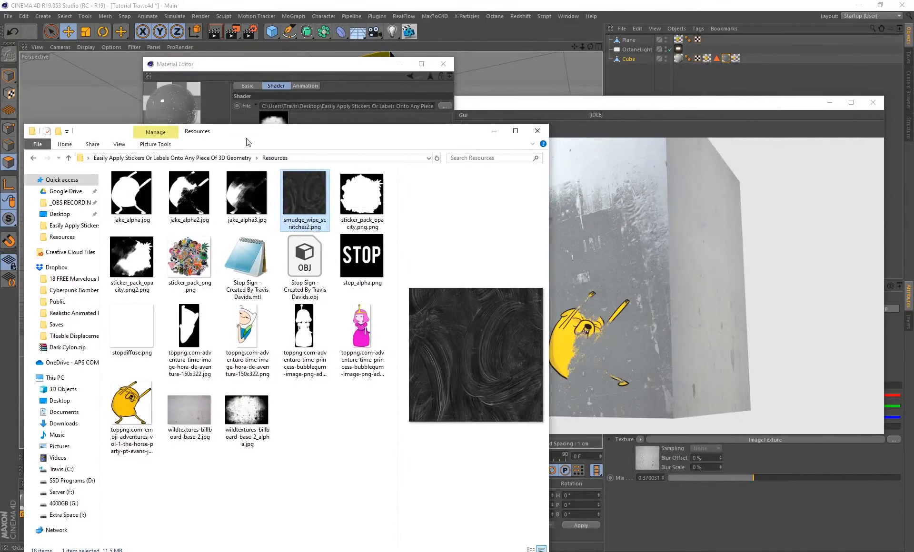
pyautogui.moveTo(246, 137); pyautogui.dragTo(458, 103)
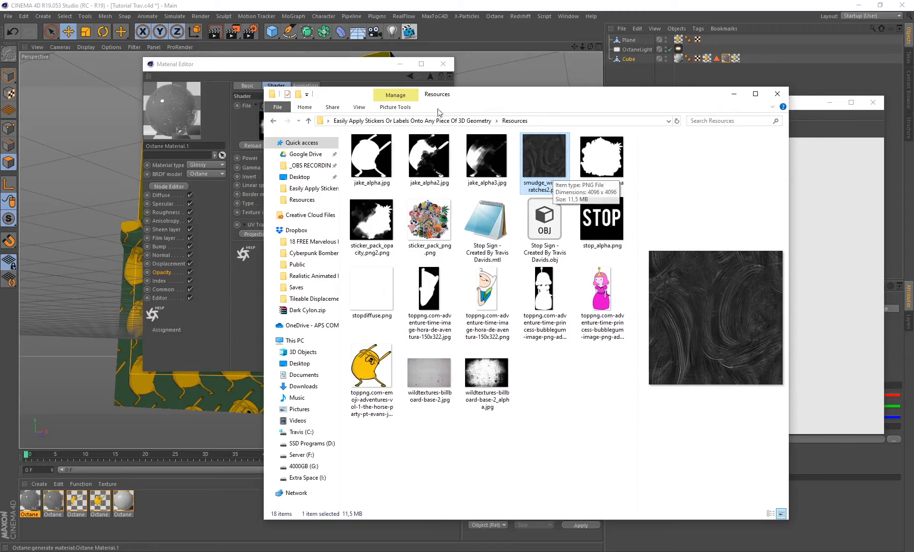
pyautogui.moveTo(451, 96); pyautogui.dragTo(554, 200)
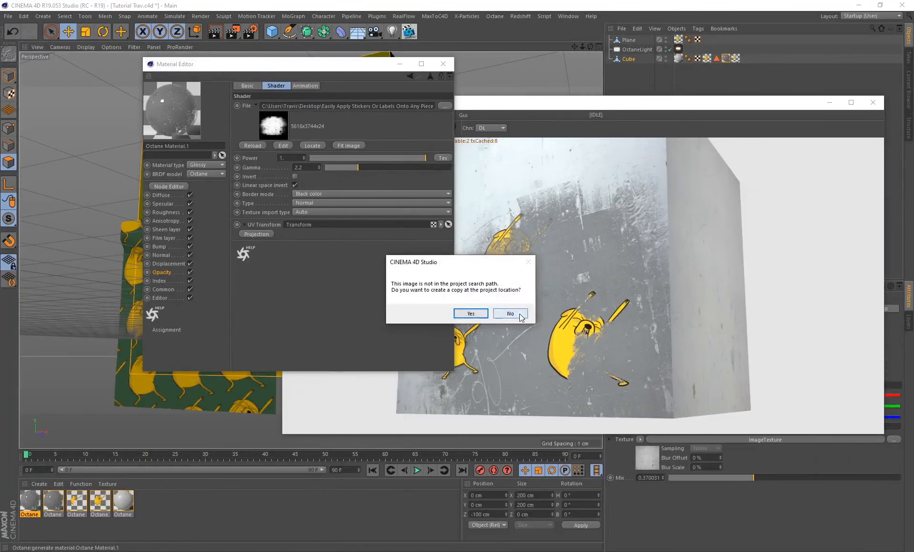
pyautogui.click(511, 313)
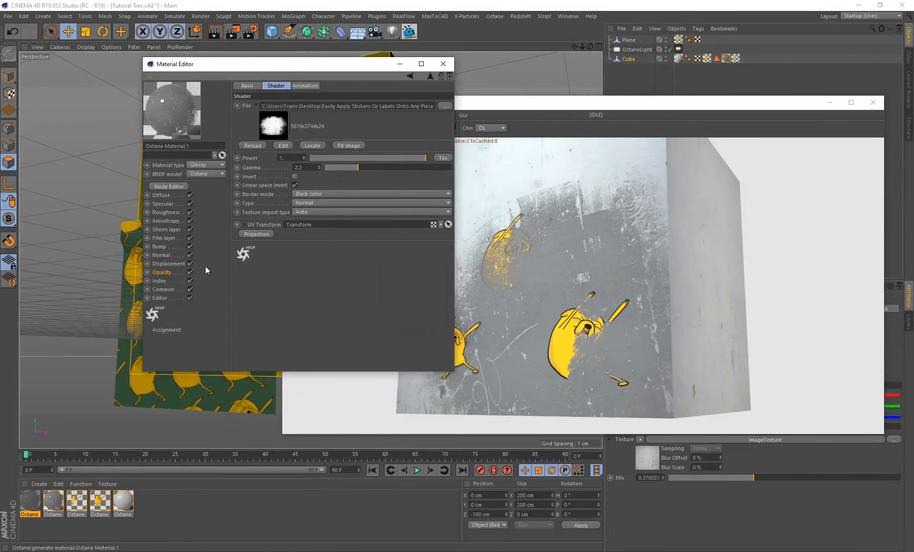
# - Replace the duplicated material's bump image with smudge_wipe_scratches2.png, declining the project copy
pyautogui.click(162, 247)
pyautogui.click(281, 135)
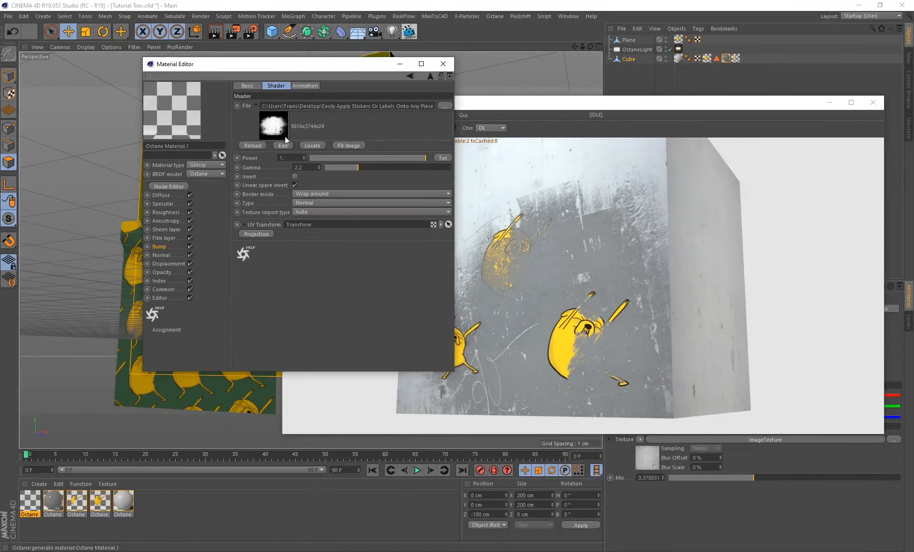
pyautogui.click(287, 532)
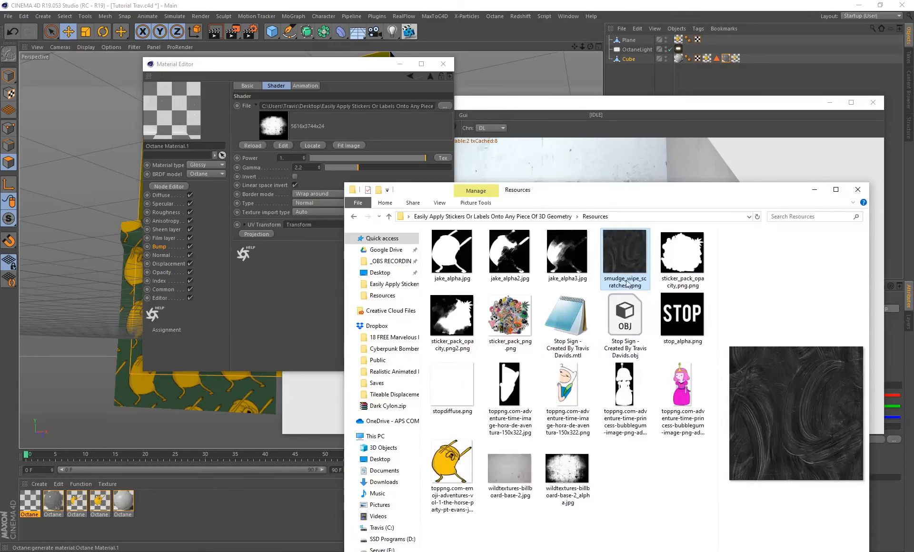
pyautogui.moveTo(624, 267); pyautogui.dragTo(274, 133)
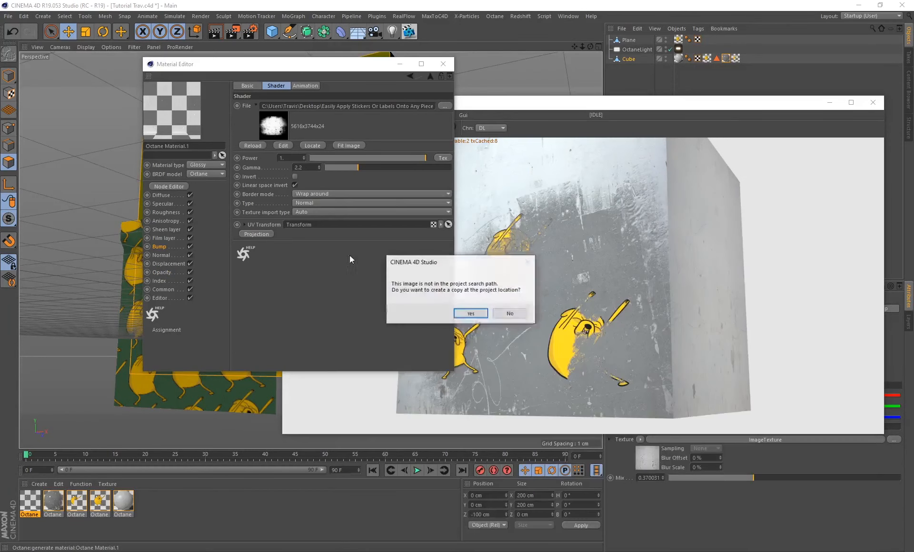
pyautogui.click(519, 317)
# - Replace the duplicated material's diffuse image with smudge_wipe_scratches2.png without copying it to the project location
pyautogui.click(160, 195)
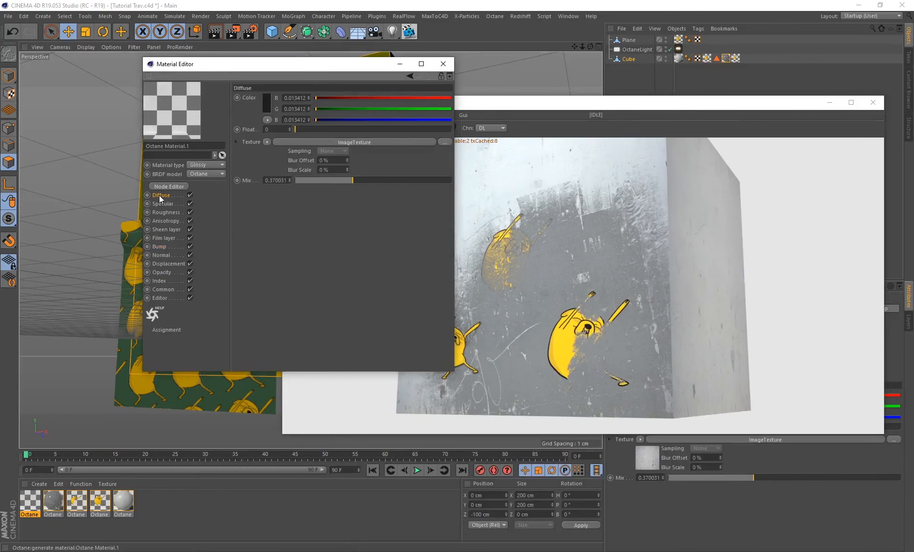
pyautogui.click(275, 156)
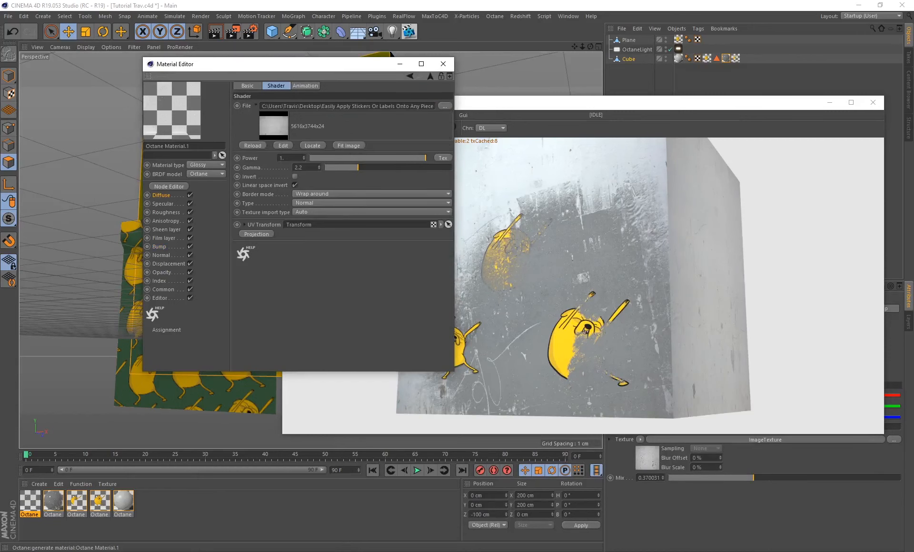
pyautogui.click(314, 524)
pyautogui.moveTo(625, 259); pyautogui.dragTo(279, 150)
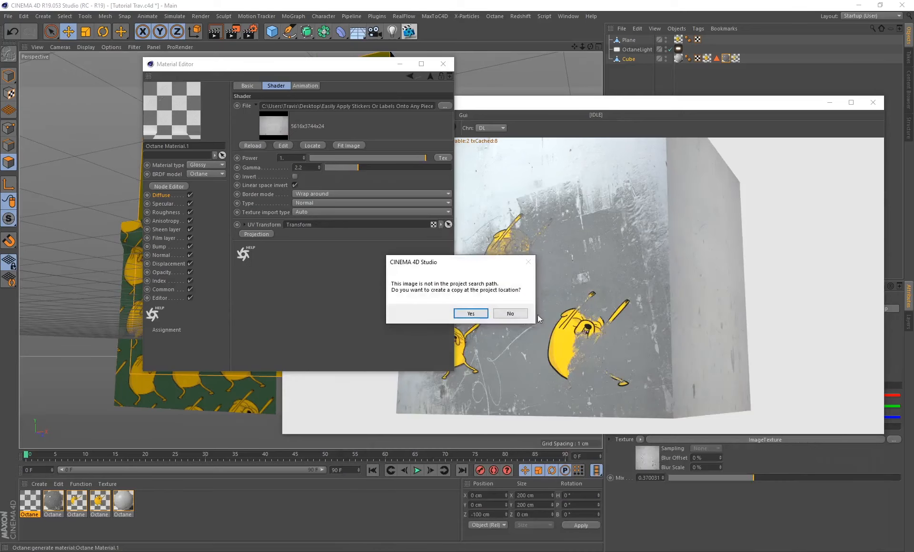
pyautogui.click(502, 312)
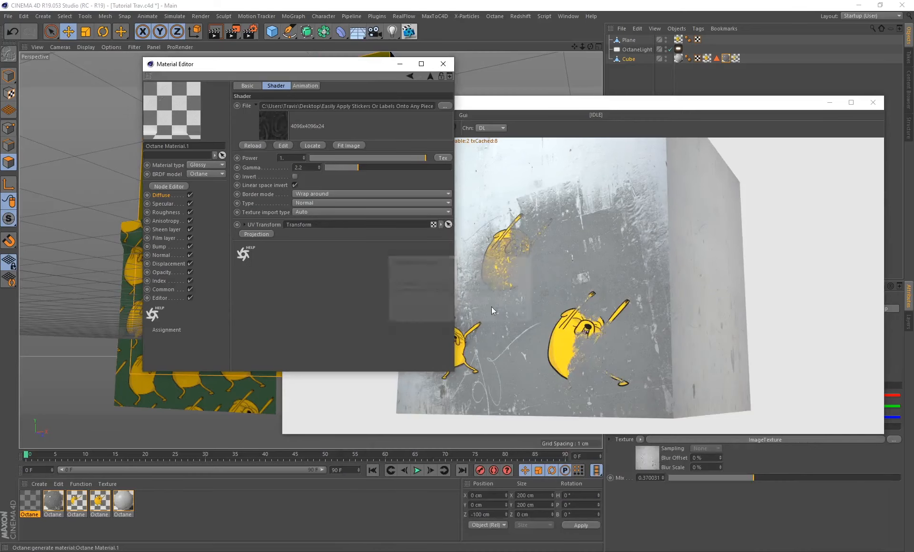
# - Apply the duplicated smudge material to the cube as an additional overlay
pyautogui.moveTo(238, 65); pyautogui.dragTo(350, 162)
pyautogui.click(325, 132)
pyautogui.click(36, 496)
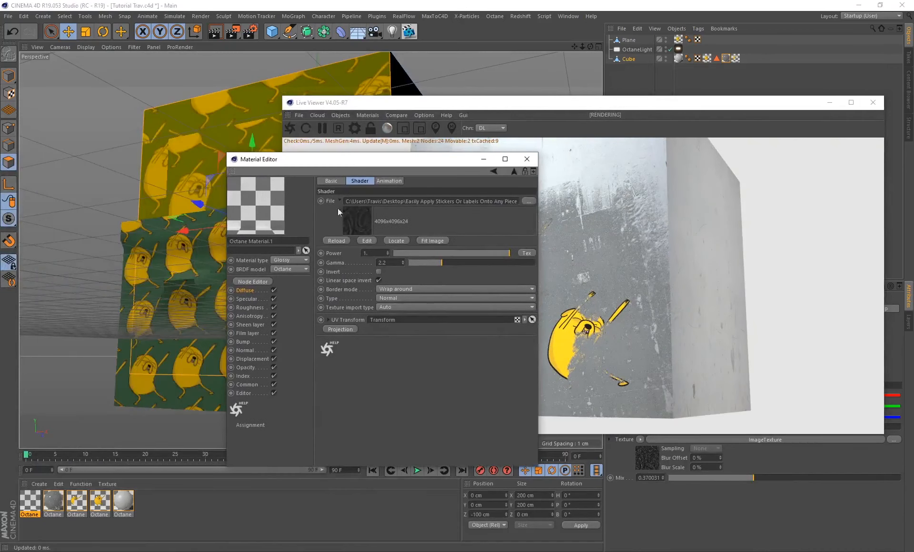
pyautogui.moveTo(35, 507); pyautogui.dragTo(183, 180)
pyautogui.moveTo(207, 124); pyautogui.dragTo(207, 124)
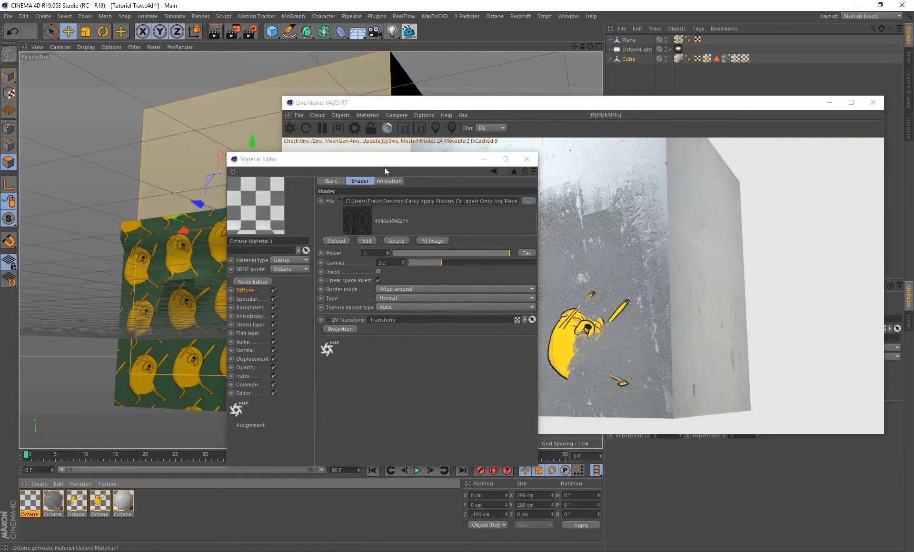
# - Lower the gamma of the smudge material's opacity image to about 0.37
pyautogui.moveTo(383, 160); pyautogui.dragTo(190, 125)
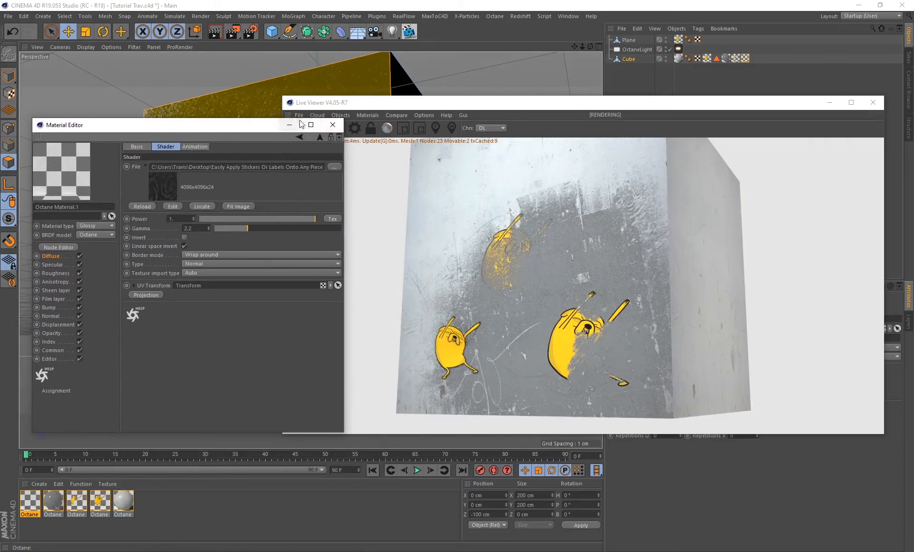
pyautogui.moveTo(254, 125); pyautogui.dragTo(252, 151)
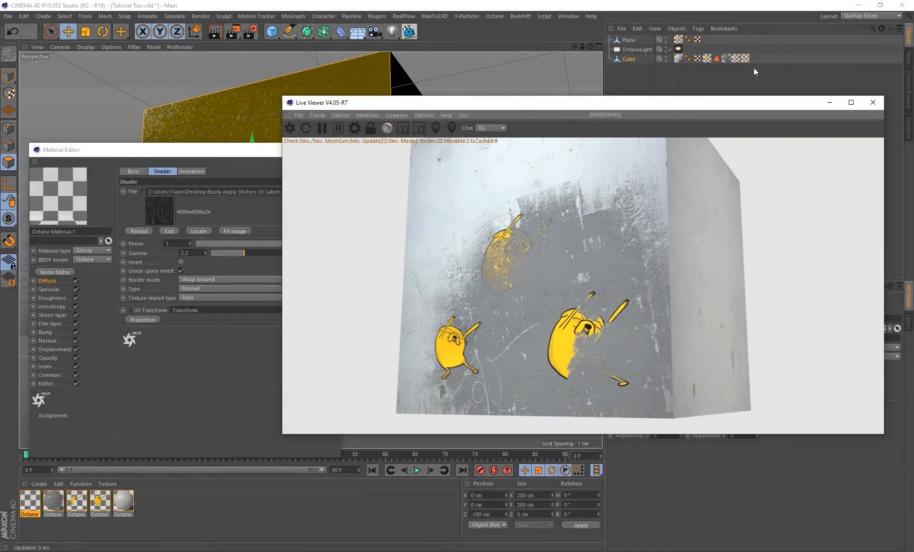
pyautogui.click(47, 281)
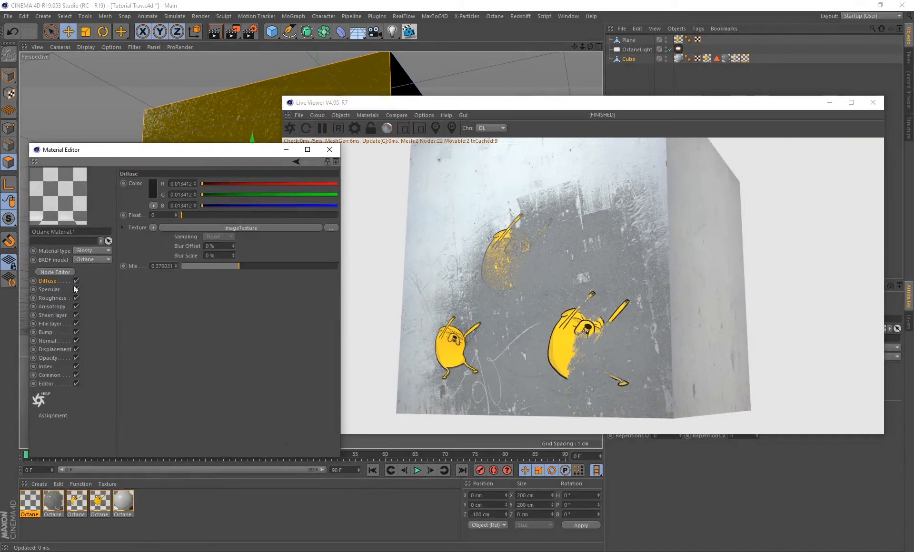
pyautogui.click(47, 357)
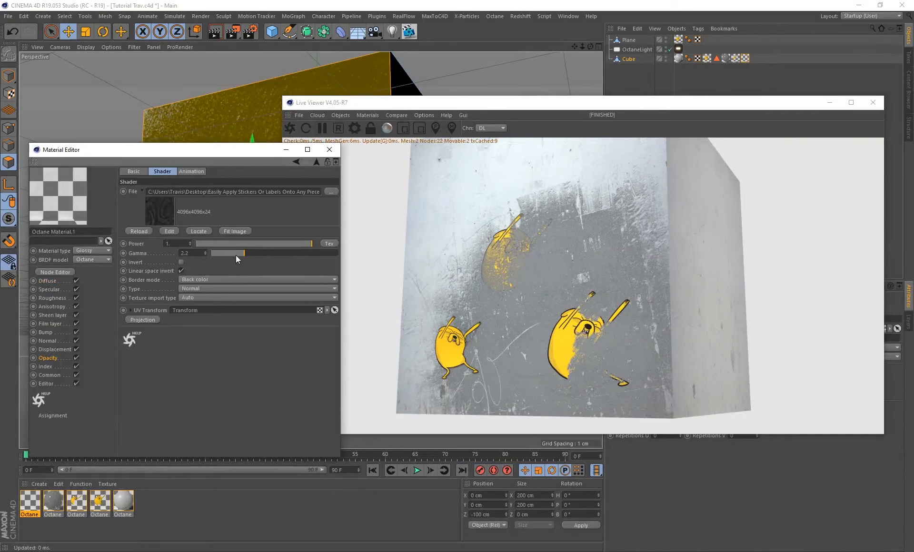
pyautogui.moveTo(235, 255); pyautogui.dragTo(215, 255)
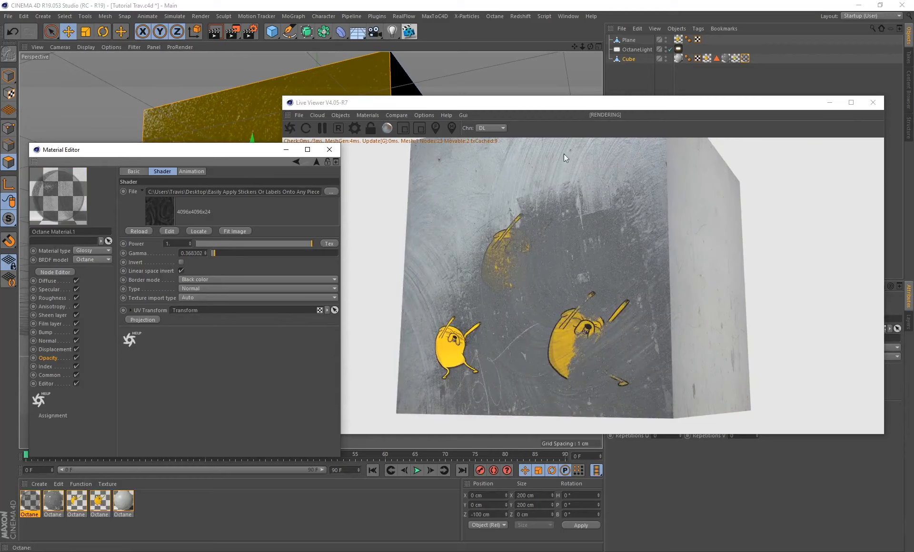
# - Try a high Diffuse mix on the smudge material, and settle on about 0.425 while viewing the stickers up close
pyautogui.scroll(3, 249, 96)
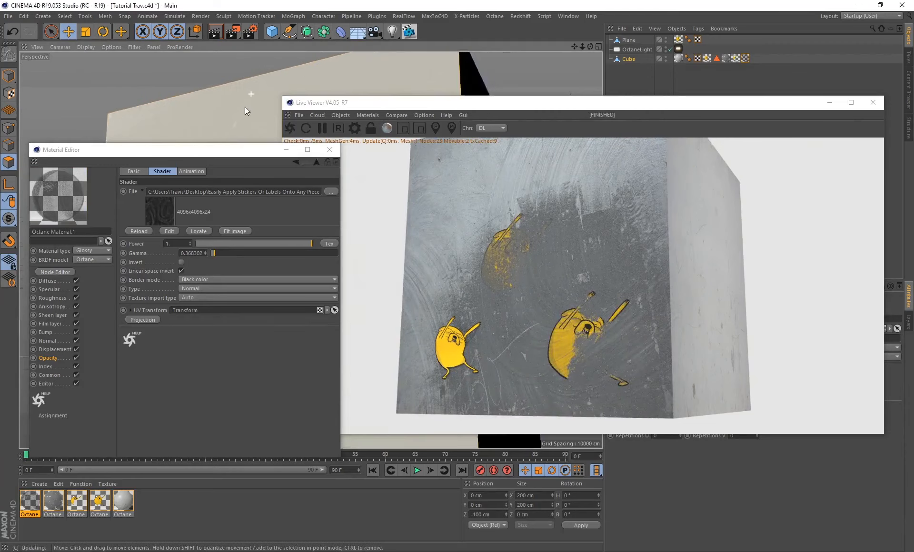
pyautogui.scroll(4, 245, 109)
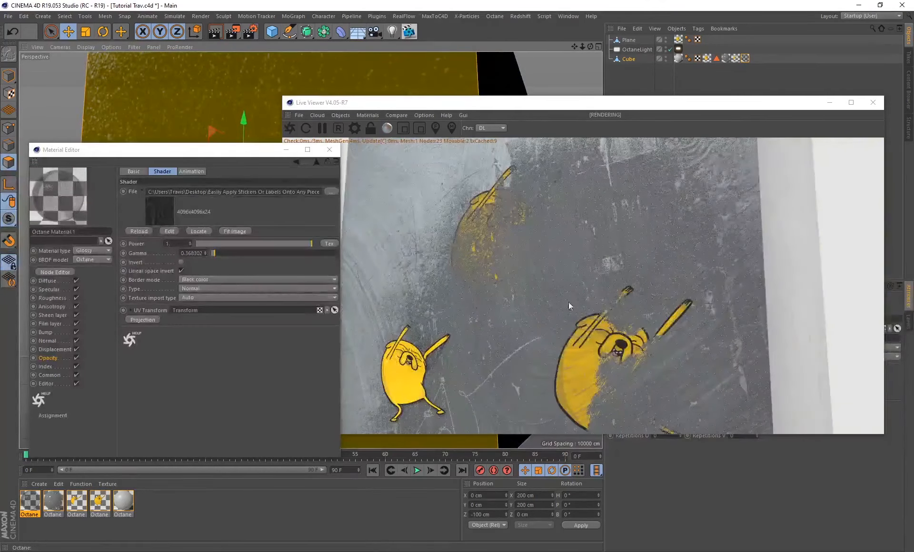
pyautogui.scroll(3, 254, 169)
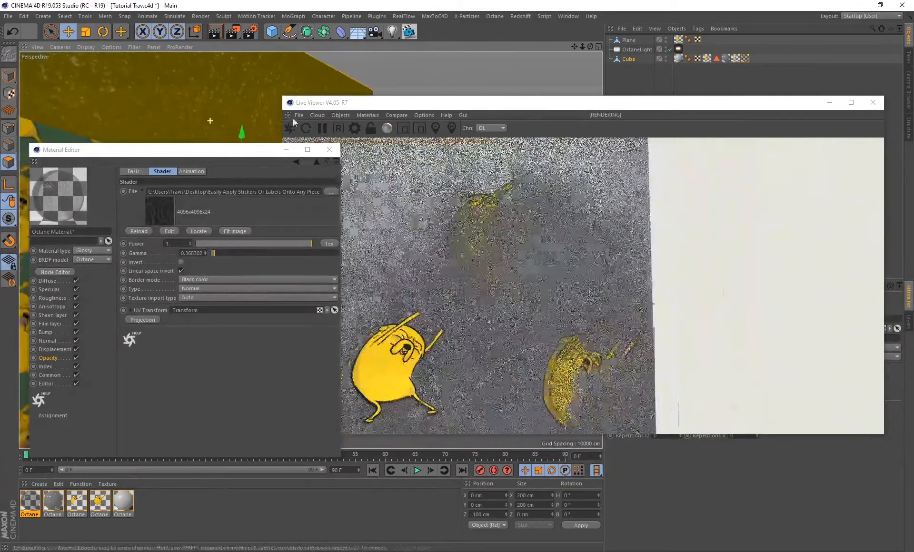
pyautogui.keyDown('alt'); pyautogui.moveTo(178, 101); pyautogui.dragTo(110, 105); pyautogui.keyUp('alt')
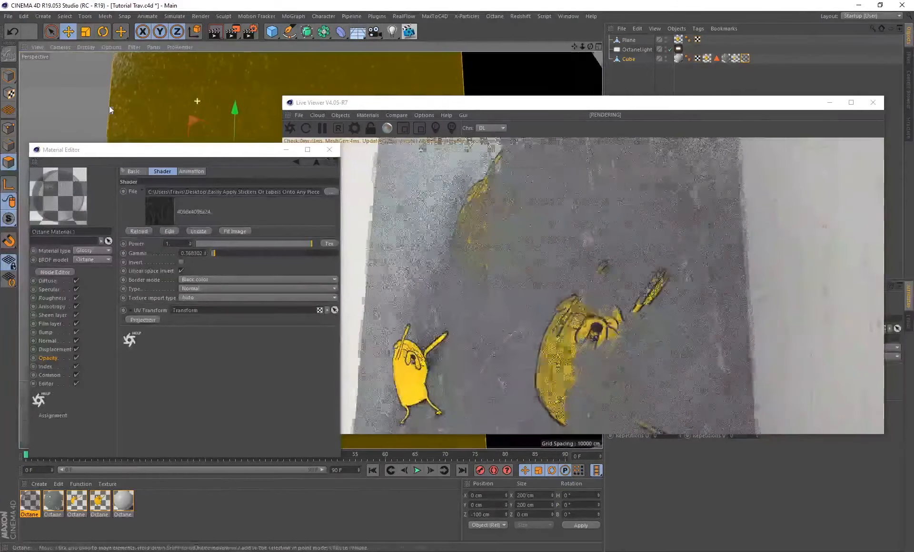
pyautogui.click(48, 281)
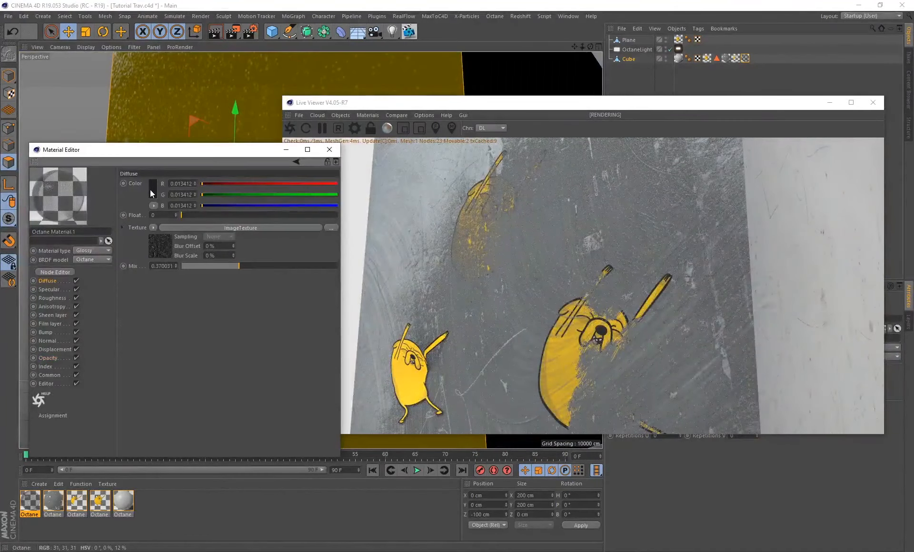
pyautogui.moveTo(252, 266); pyautogui.dragTo(332, 266)
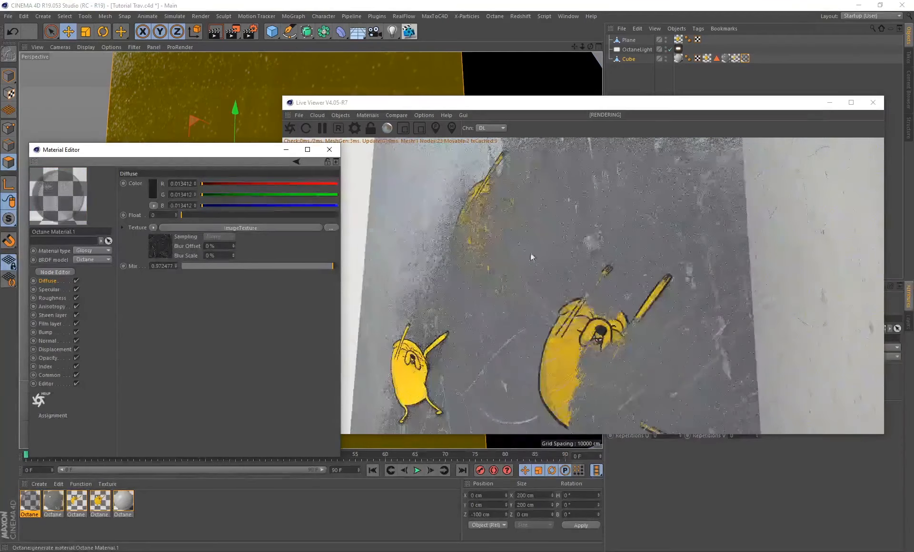
pyautogui.click(248, 266)
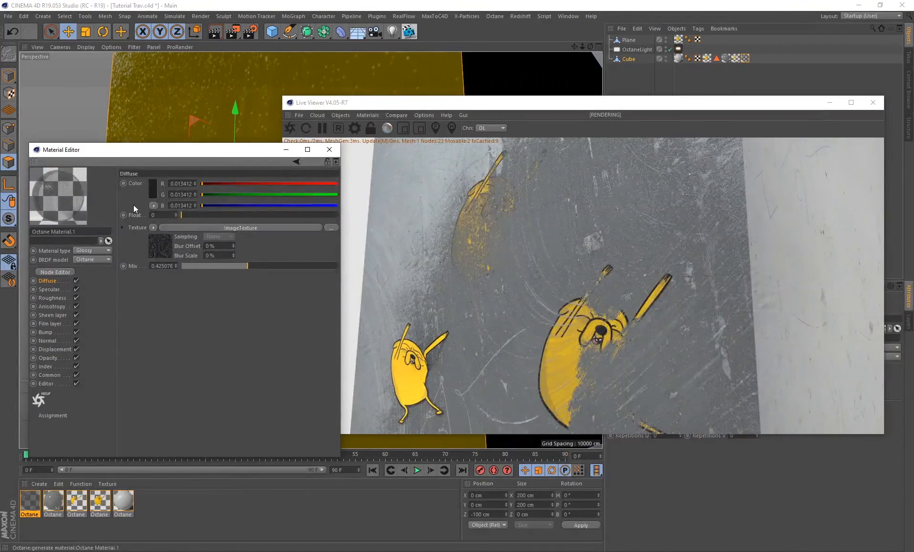
# - Set the smudge material's Diffuse color to a saturated orange with a hue of 39°
pyautogui.click(152, 189)
pyautogui.click(159, 168)
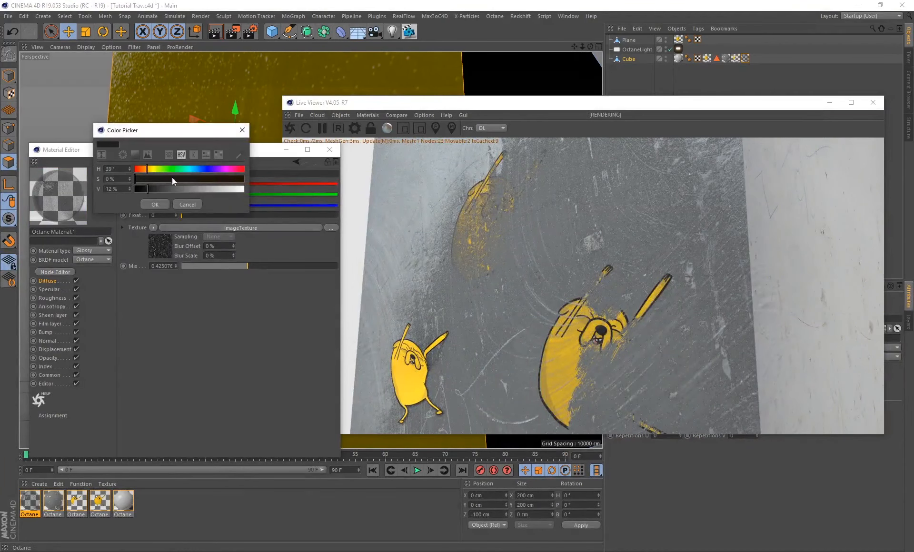
pyautogui.click(213, 178)
pyautogui.click(220, 188)
pyautogui.click(161, 204)
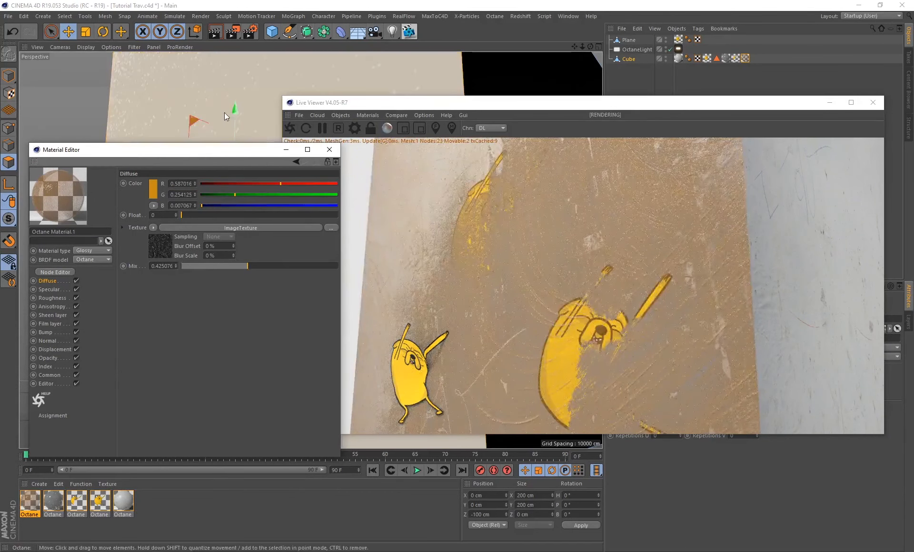
# - Examine the orange smudge overlay's scratches and bump over the stickers from several angles and distances
pyautogui.keyDown('alt'); pyautogui.moveTo(231, 116); pyautogui.dragTo(226, 164); pyautogui.keyUp('alt')
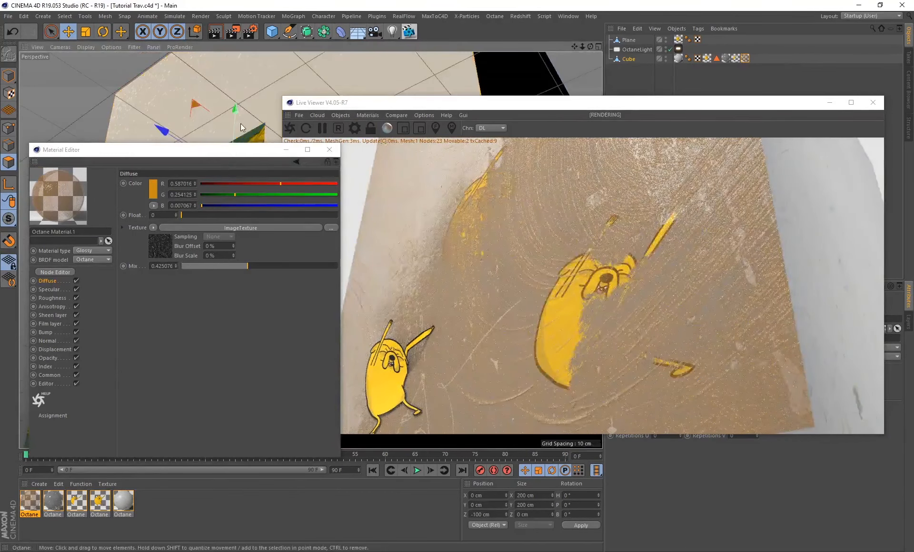
pyautogui.scroll(5, 242, 125)
pyautogui.keyDown('alt'); pyautogui.moveTo(241, 125); pyautogui.dragTo(224, 102); pyautogui.keyUp('alt')
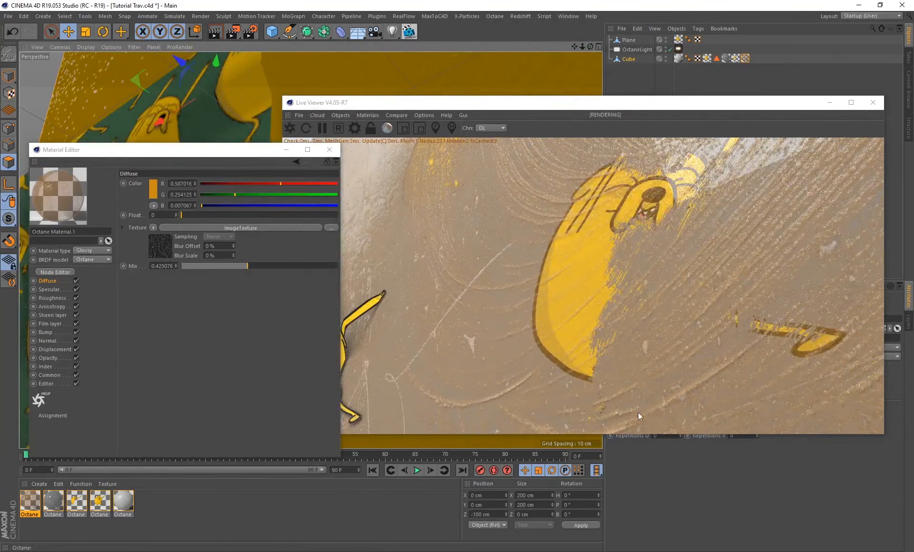
pyautogui.keyDown('alt'); pyautogui.moveTo(221, 132); pyautogui.dragTo(193, 124); pyautogui.keyUp('alt')
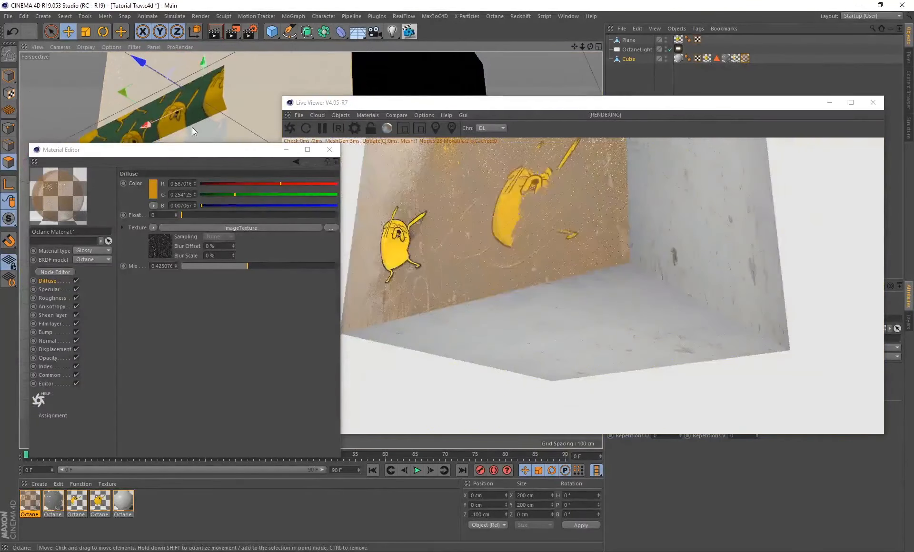
pyautogui.keyDown('alt'); pyautogui.moveTo(192, 127); pyautogui.dragTo(217, 200, button='middle'); pyautogui.keyUp('alt')
pyautogui.keyDown('alt'); pyautogui.moveTo(207, 131); pyautogui.dragTo(212, 143, button='middle'); pyautogui.keyUp('alt')
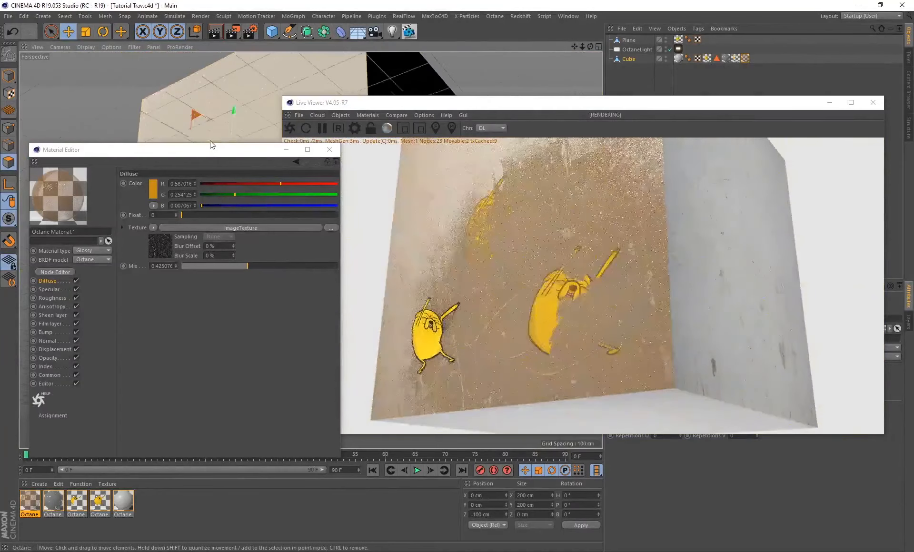
pyautogui.keyDown('alt'); pyautogui.moveTo(213, 143); pyautogui.dragTo(198, 142, button='right'); pyautogui.keyUp('alt')
pyautogui.moveTo(198, 143); pyautogui.dragTo(343, 157)
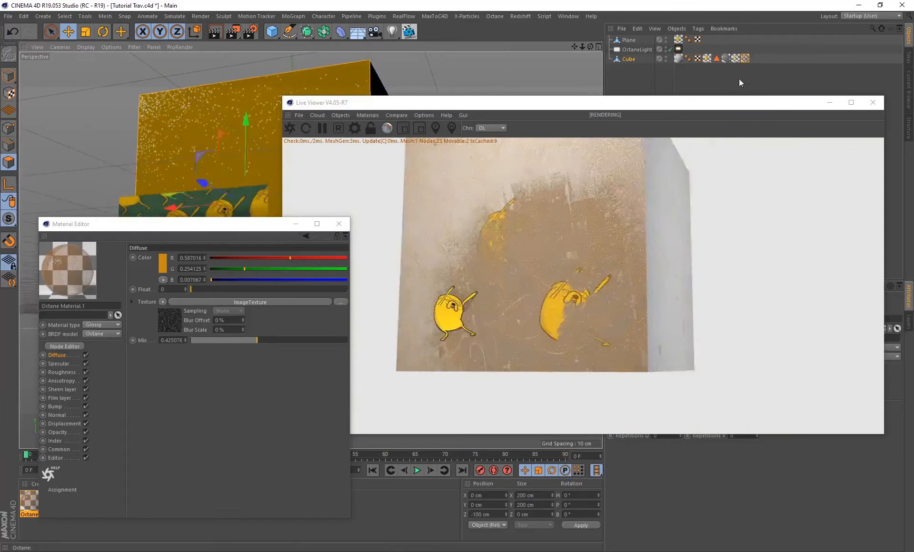
# - Reorder the cube's texture tags so the large worn sticker comes after the smudge overlay and renders on top of it
pyautogui.click(735, 59)
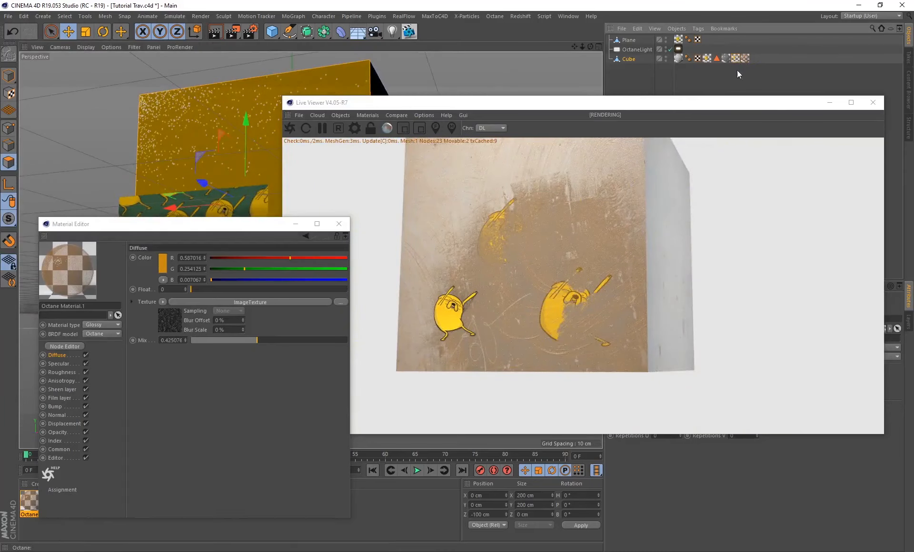
pyautogui.click(748, 59)
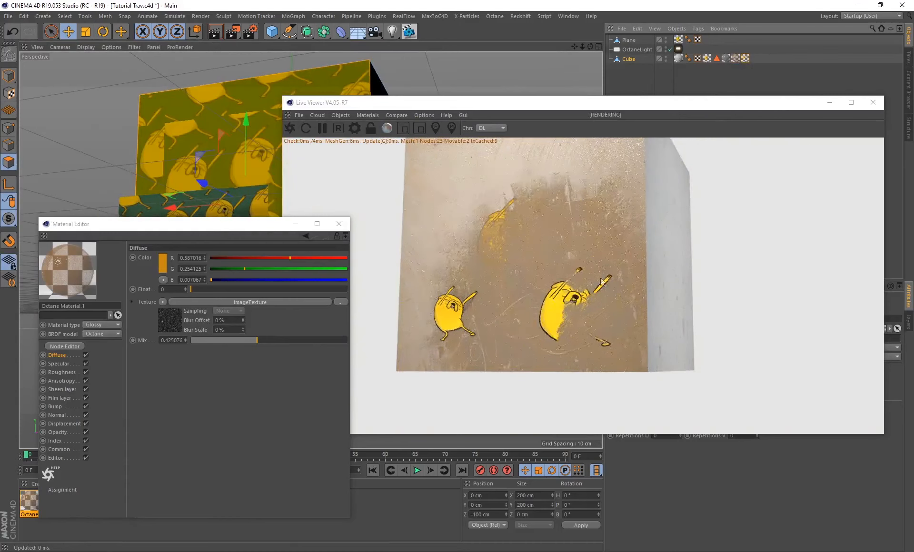
pyautogui.scroll(3, 227, 178)
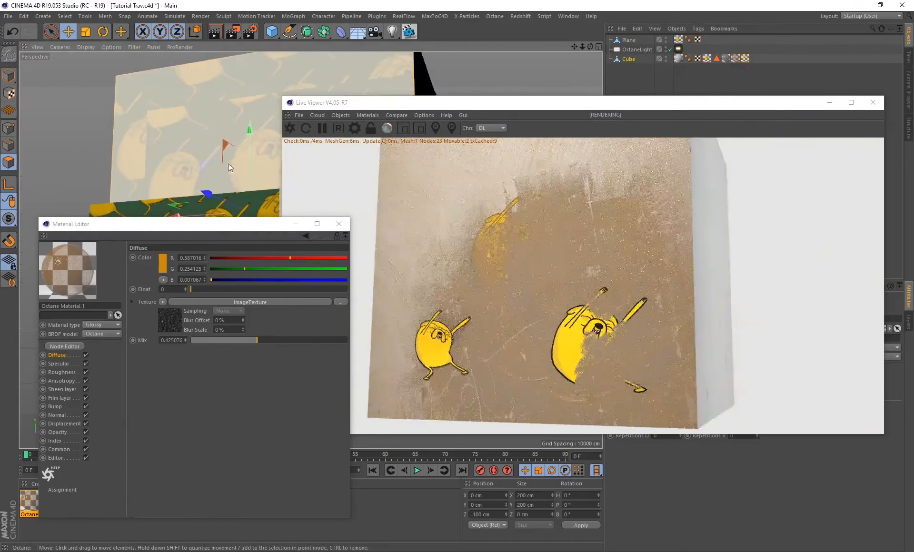
pyautogui.keyDown('alt'); pyautogui.moveTo(227, 164); pyautogui.dragTo(208, 165); pyautogui.keyUp('alt')
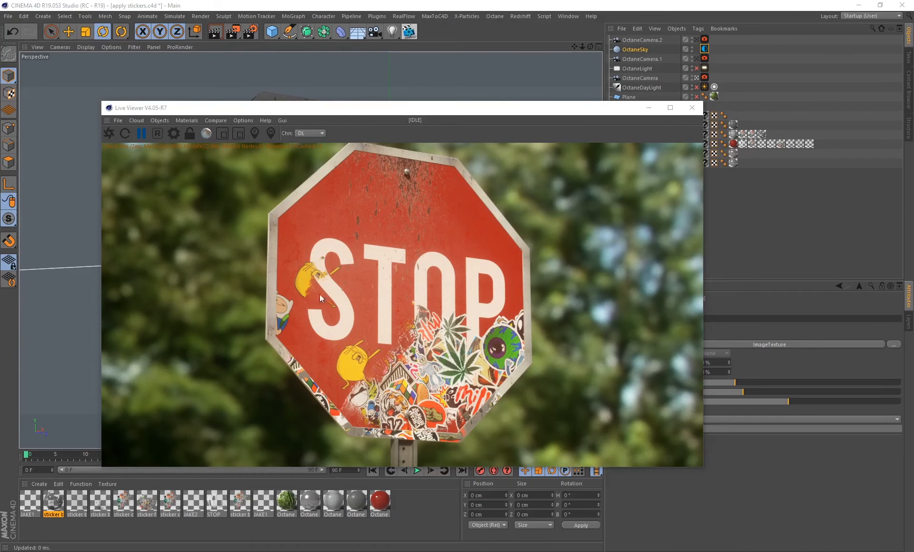
# - Move the stop sign render aside and examine the worn stickers on the wooden cabinet in _90'skid.png up close in Photos
pyautogui.moveTo(523, 113); pyautogui.dragTo(456, 116)
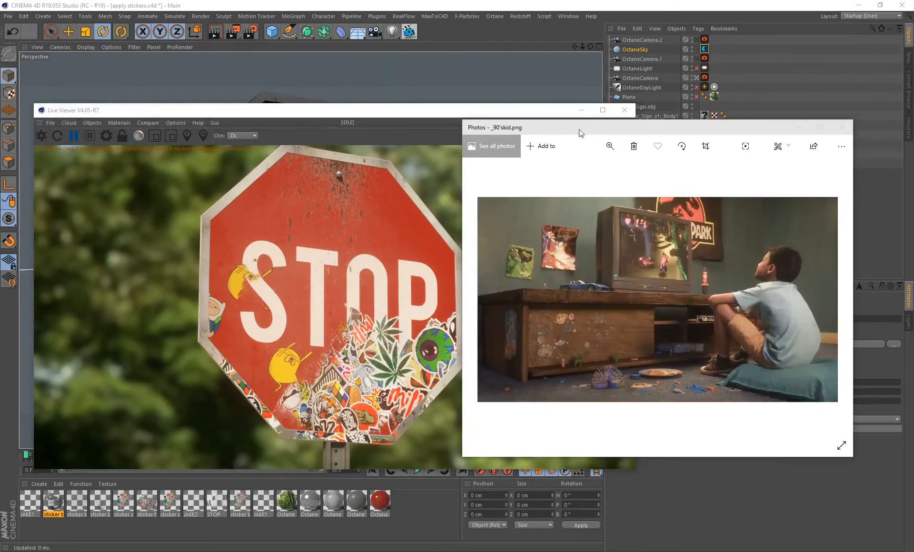
pyautogui.doubleClick(553, 134)
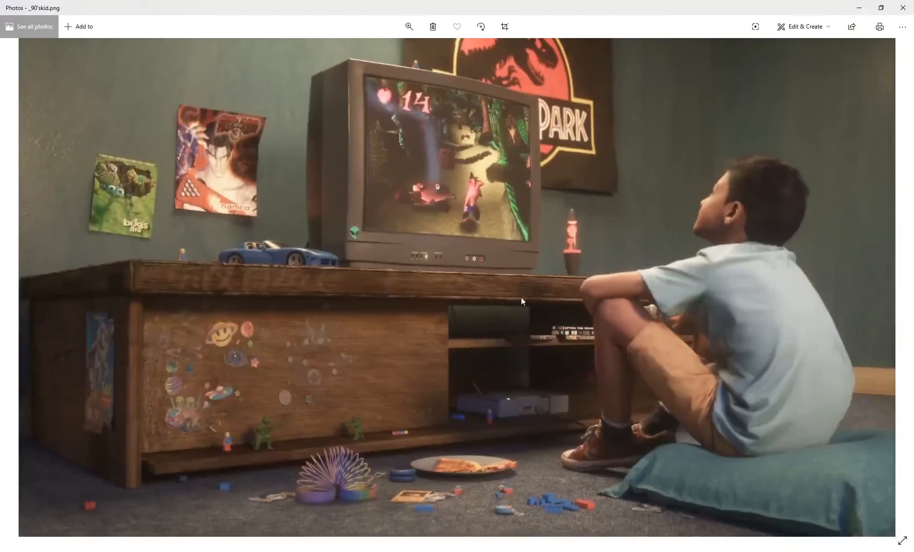
pyautogui.scroll(4, 201, 401)
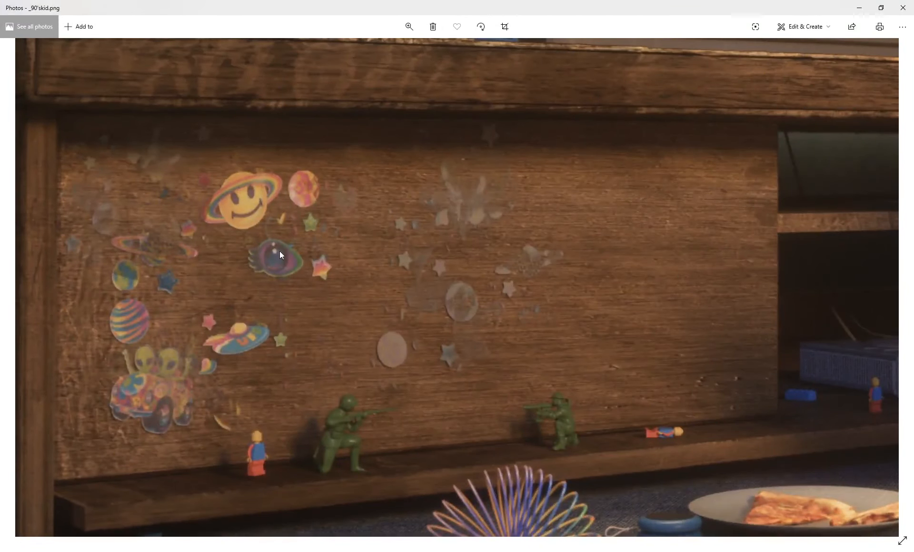
pyautogui.scroll(-4, 333, 310)
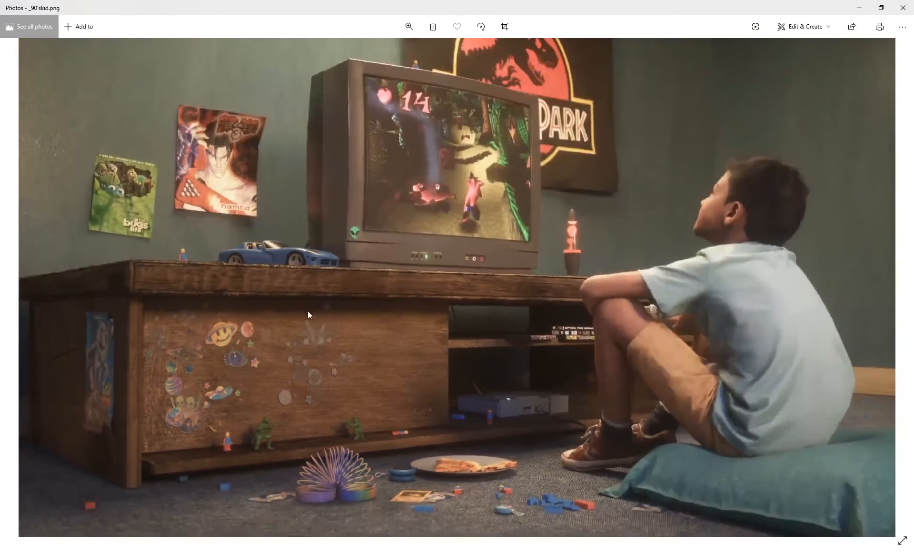
pyautogui.moveTo(237, 13); pyautogui.dragTo(660, 150)
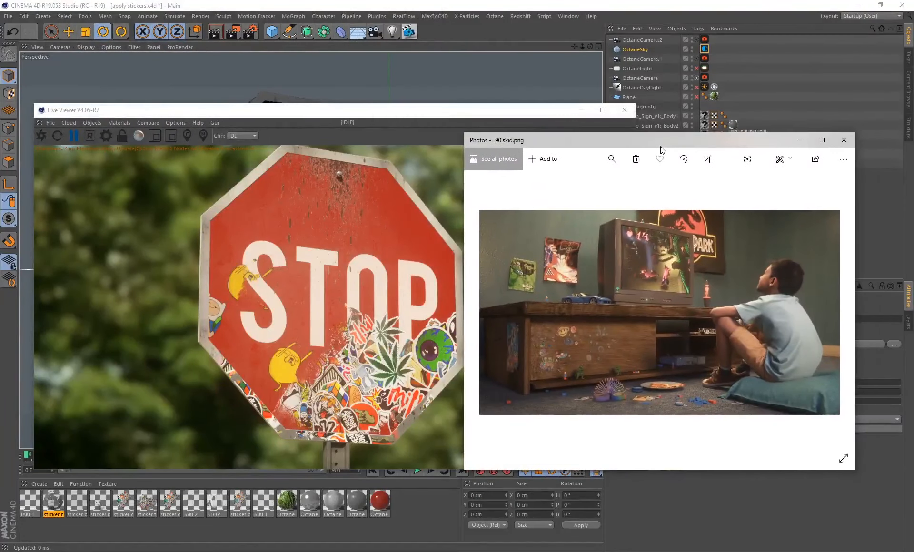